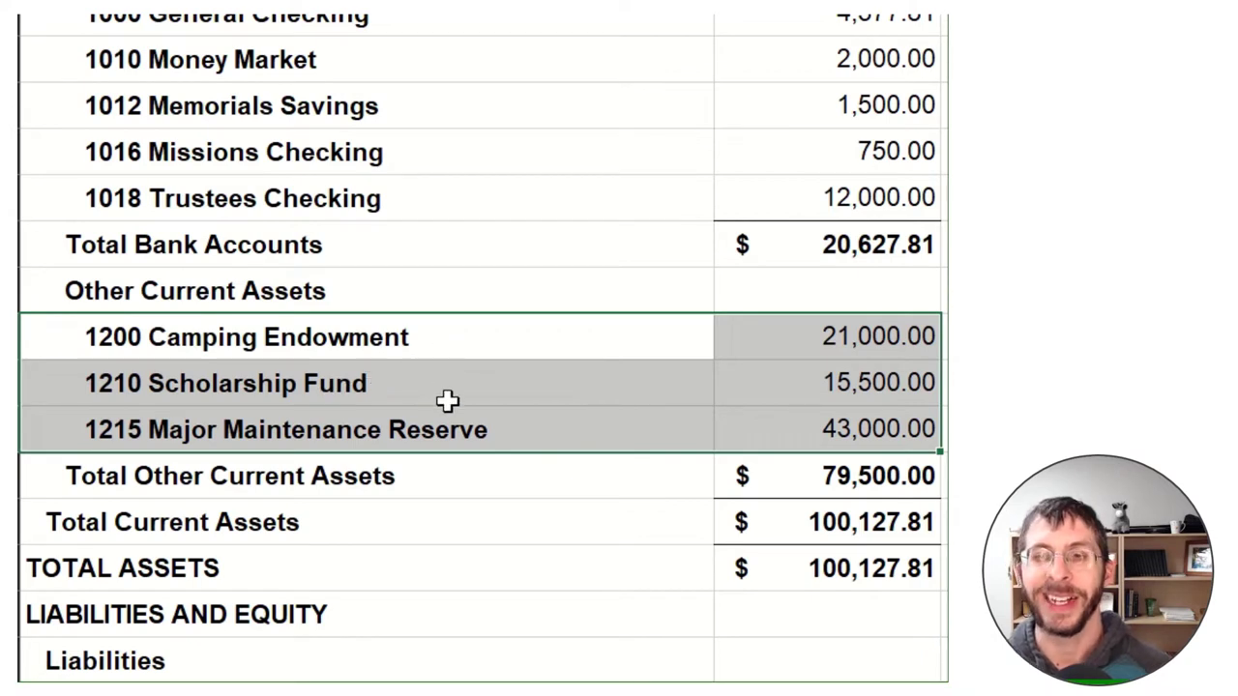
Append ' - DMF' to 1200 Camping Endowment and ' - Edward Jones' to 1210 Scholarship Fund, and re-enter 1215 Major Maintenance Reserve.
double_click(454, 336)
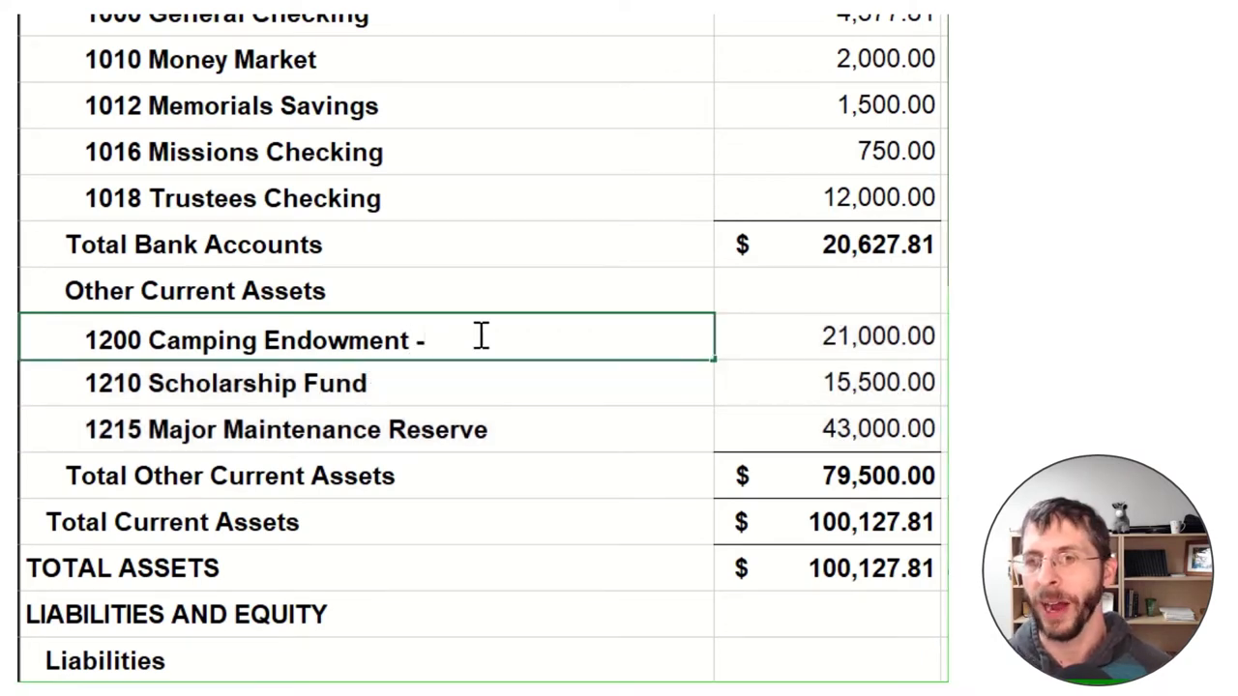
type("- DMB")
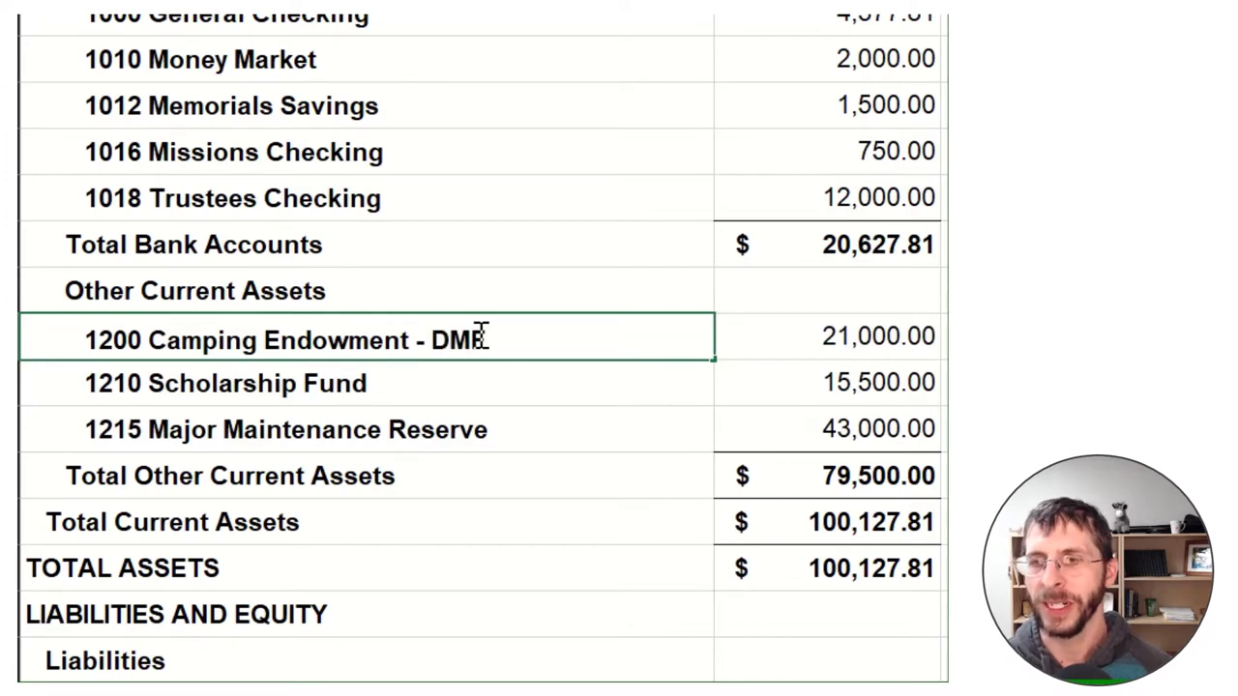
key("Return")
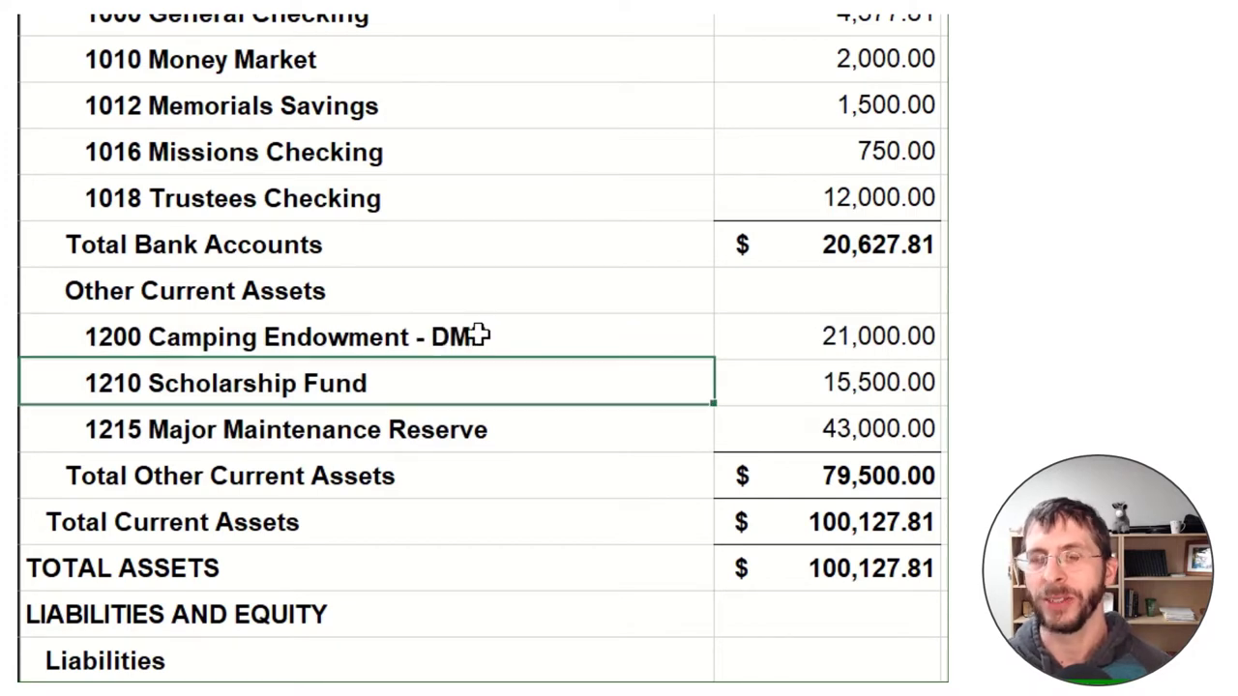
double_click(453, 383)
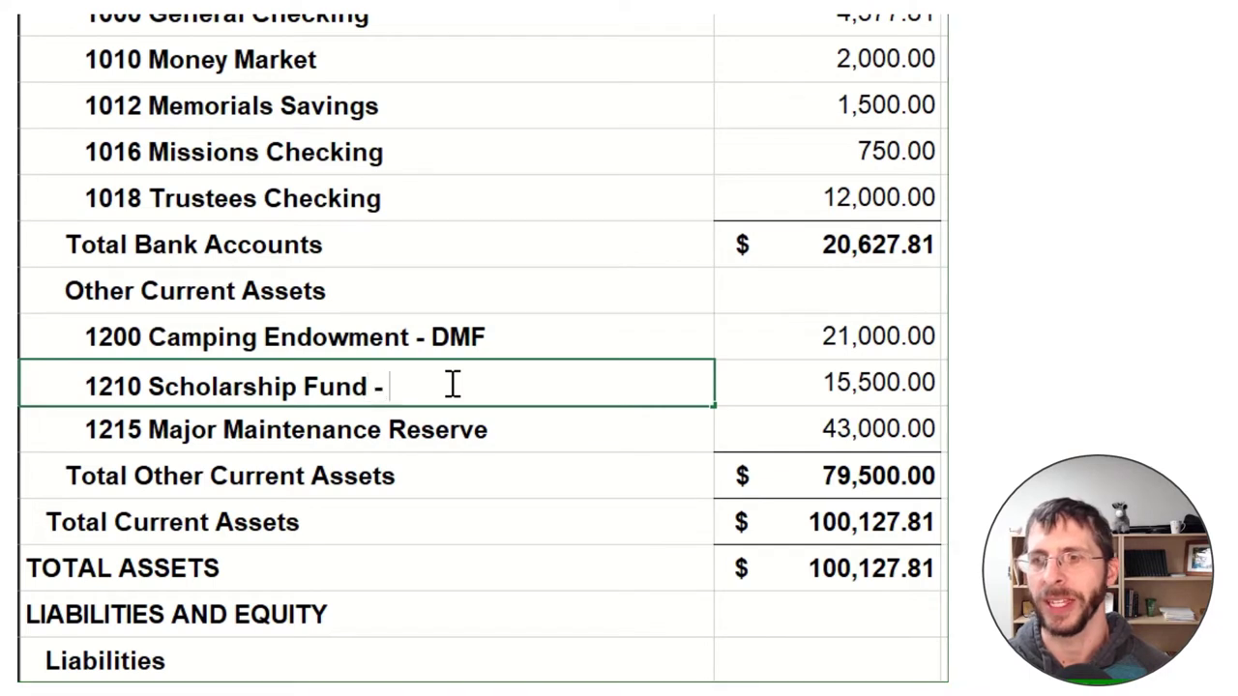
type("- Edward")
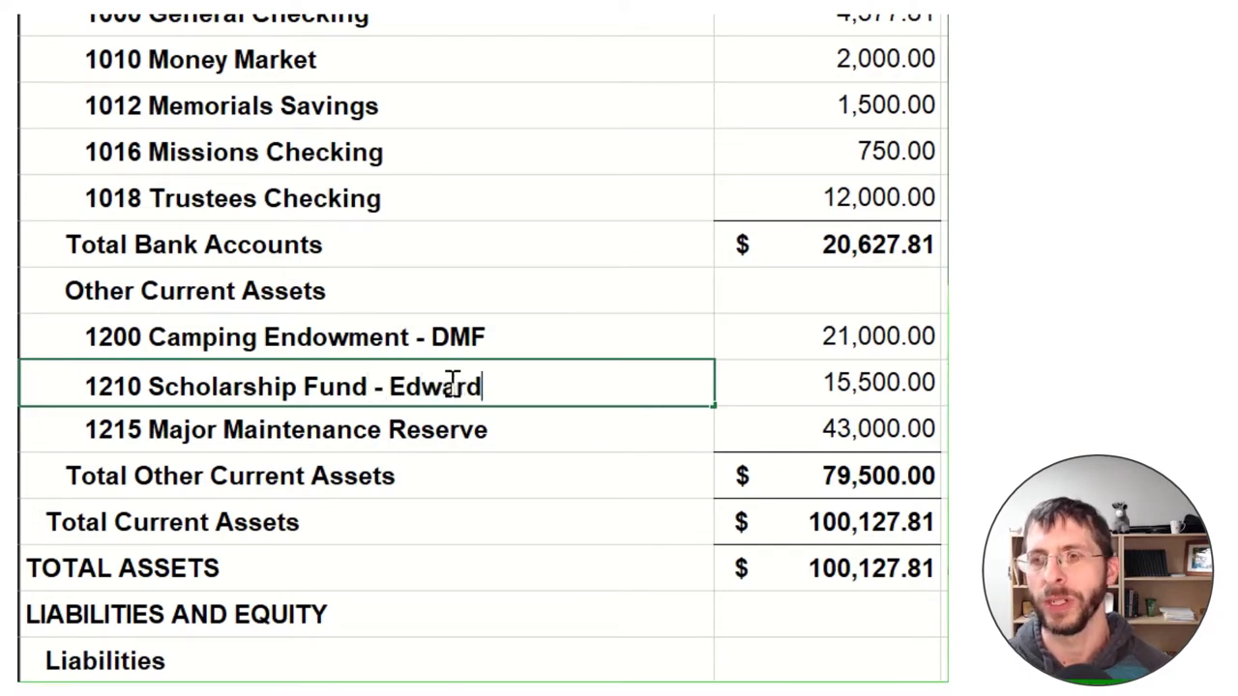
type(" Jones")
key("Return")
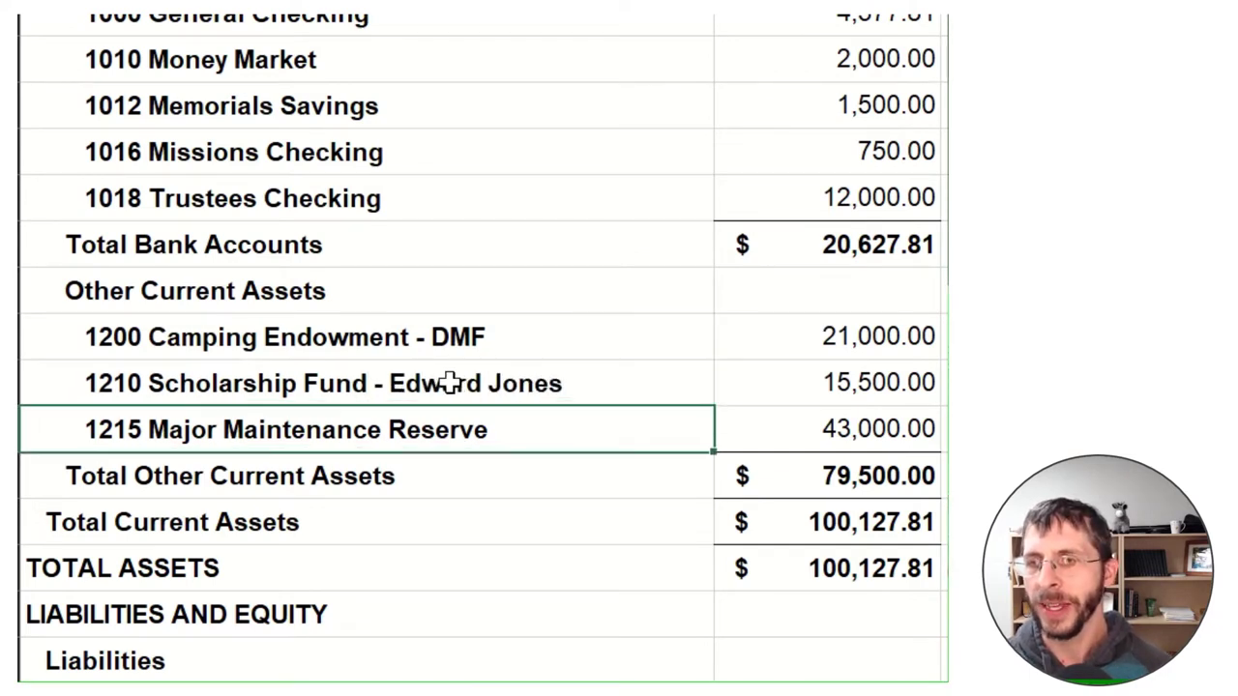
double_click(543, 438)
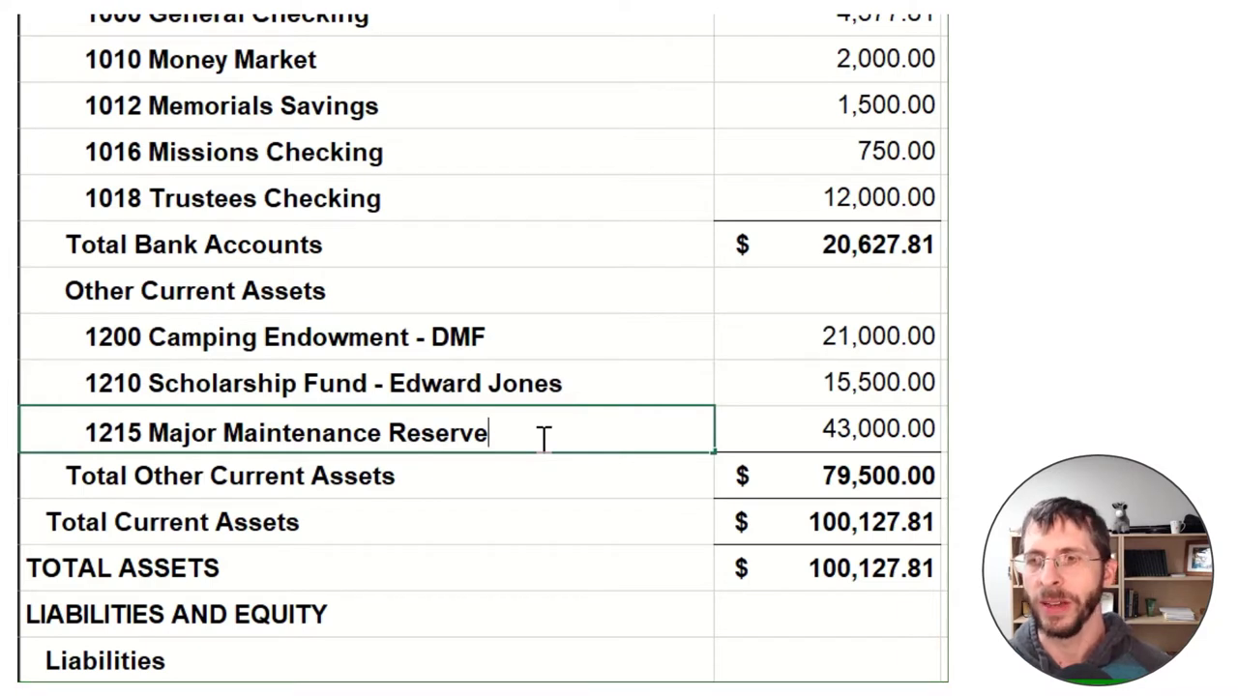
key("Return")
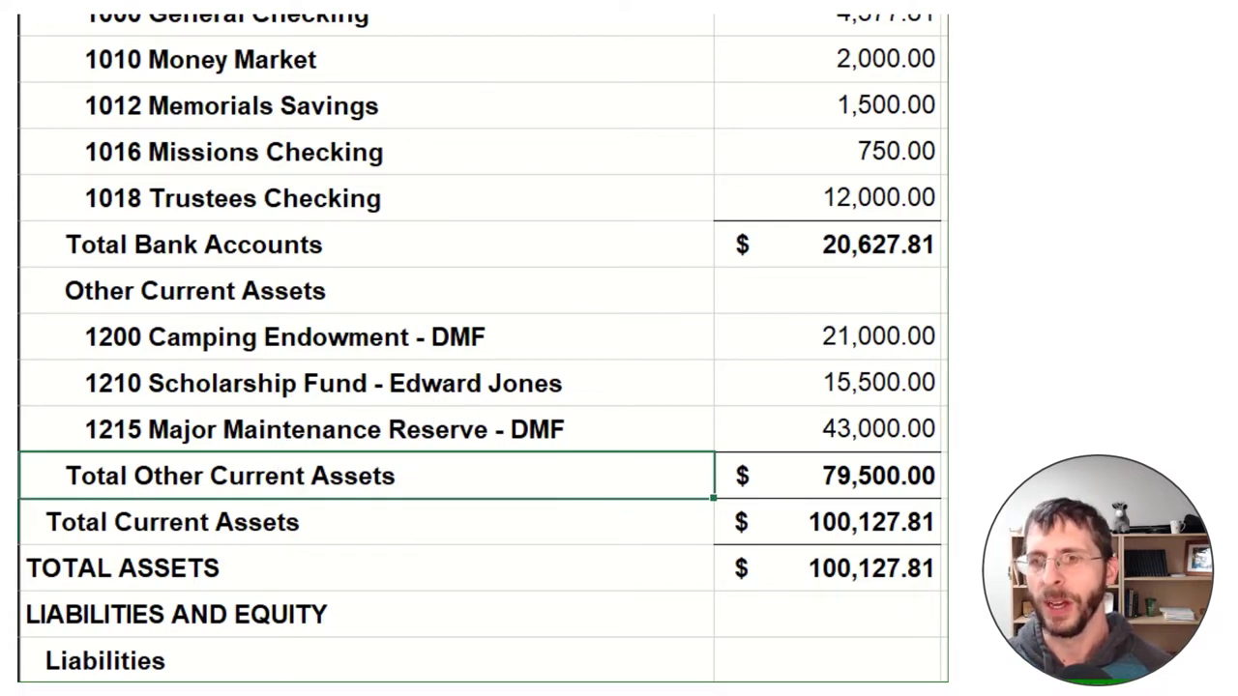
left_click_drag(123, 569, 871, 568)
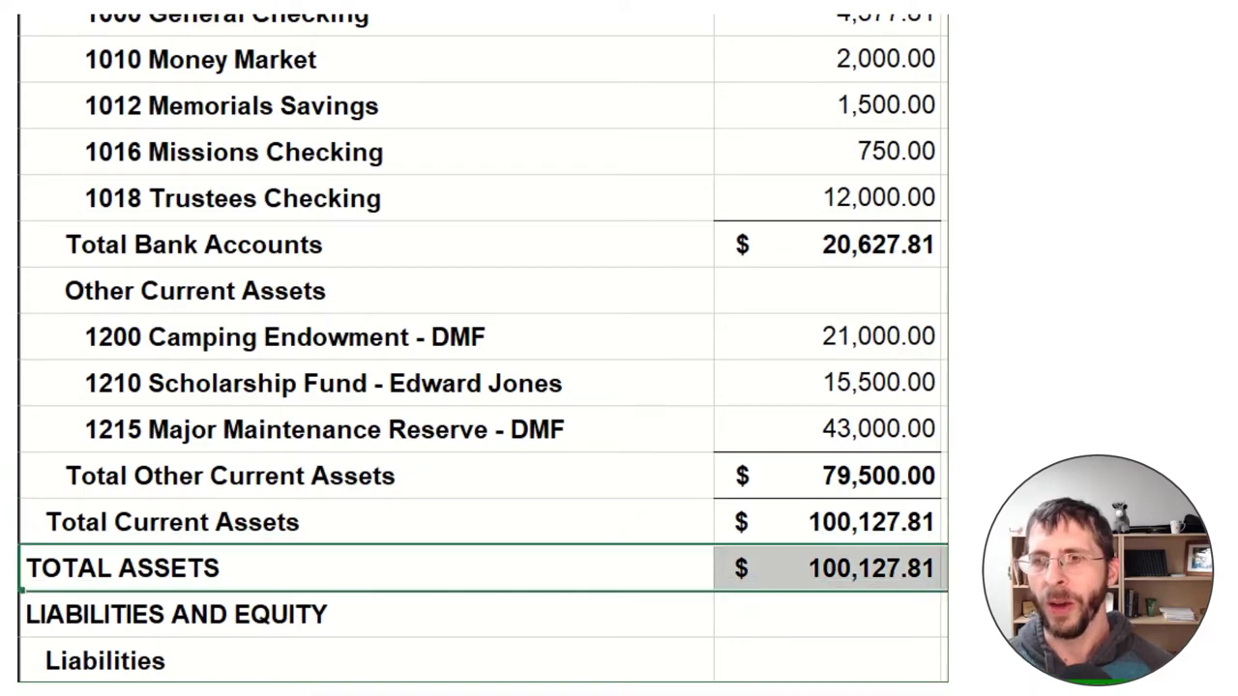
right_click(20, 571)
key("Escape")
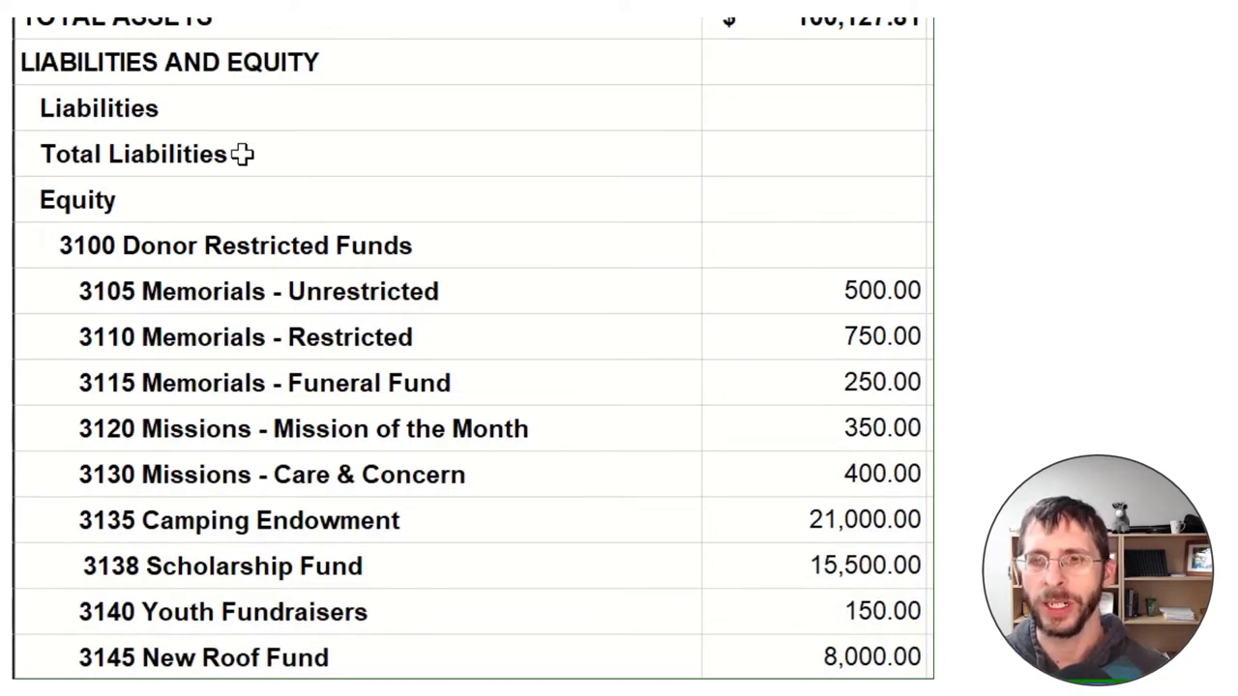
Insert two blank rows directly above the Total Liabilities row.
left_click(209, 150)
scroll(240, 158, "up", 3)
scroll(303, 221, "down", 1)
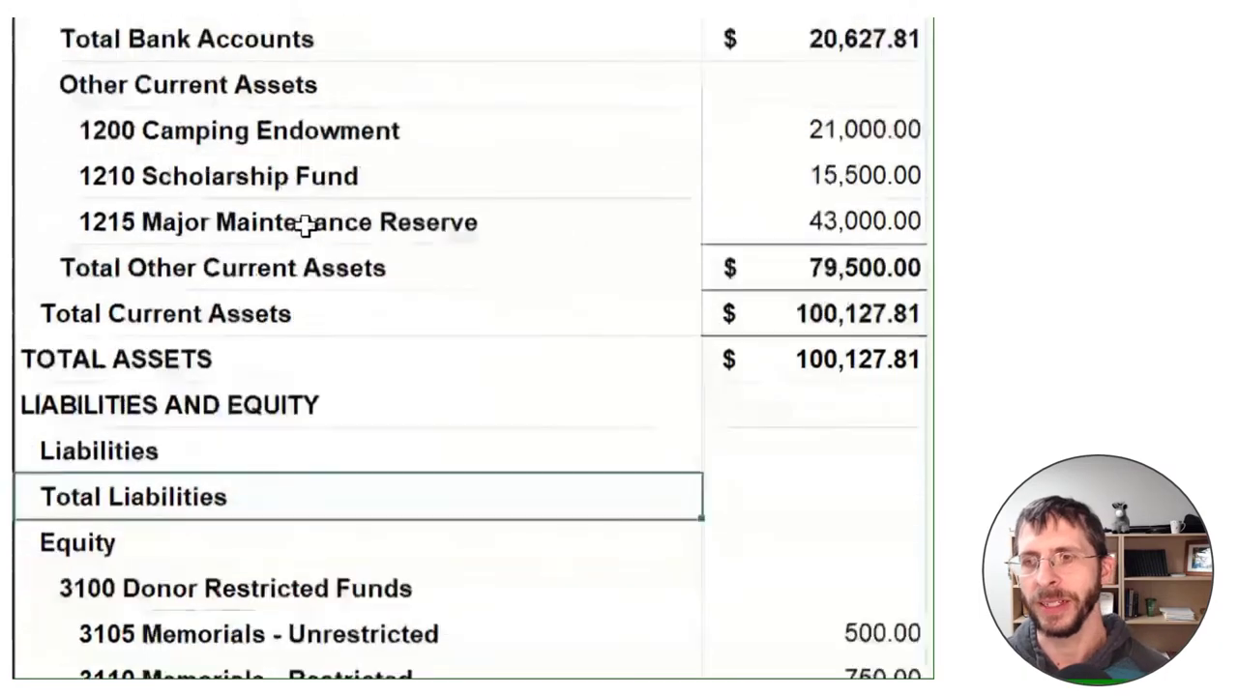
scroll(290, 368, "down", 1)
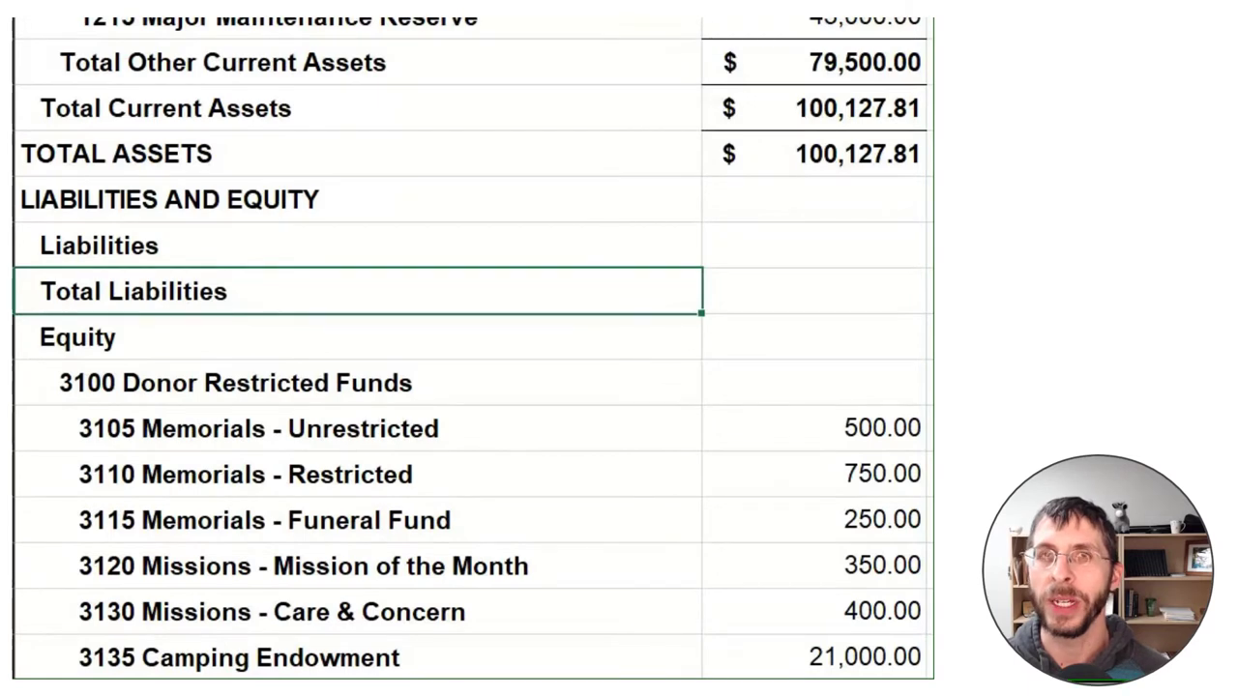
left_click(6, 291)
right_click(6, 288)
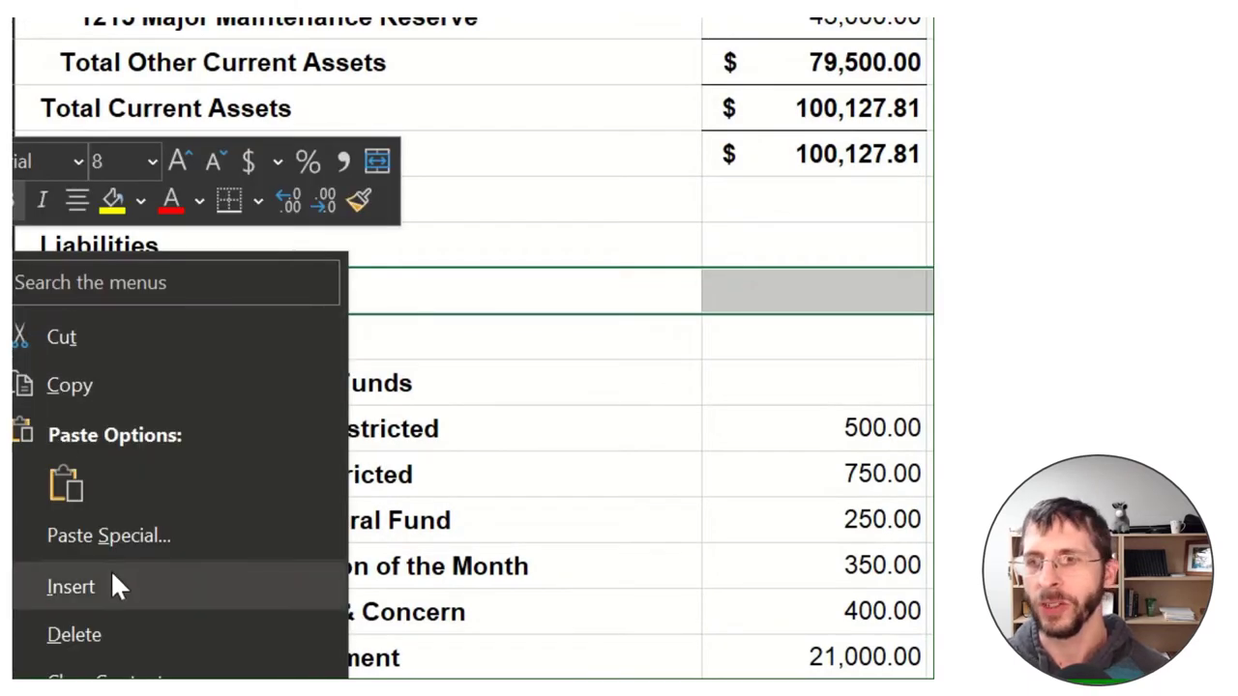
left_click(72, 586)
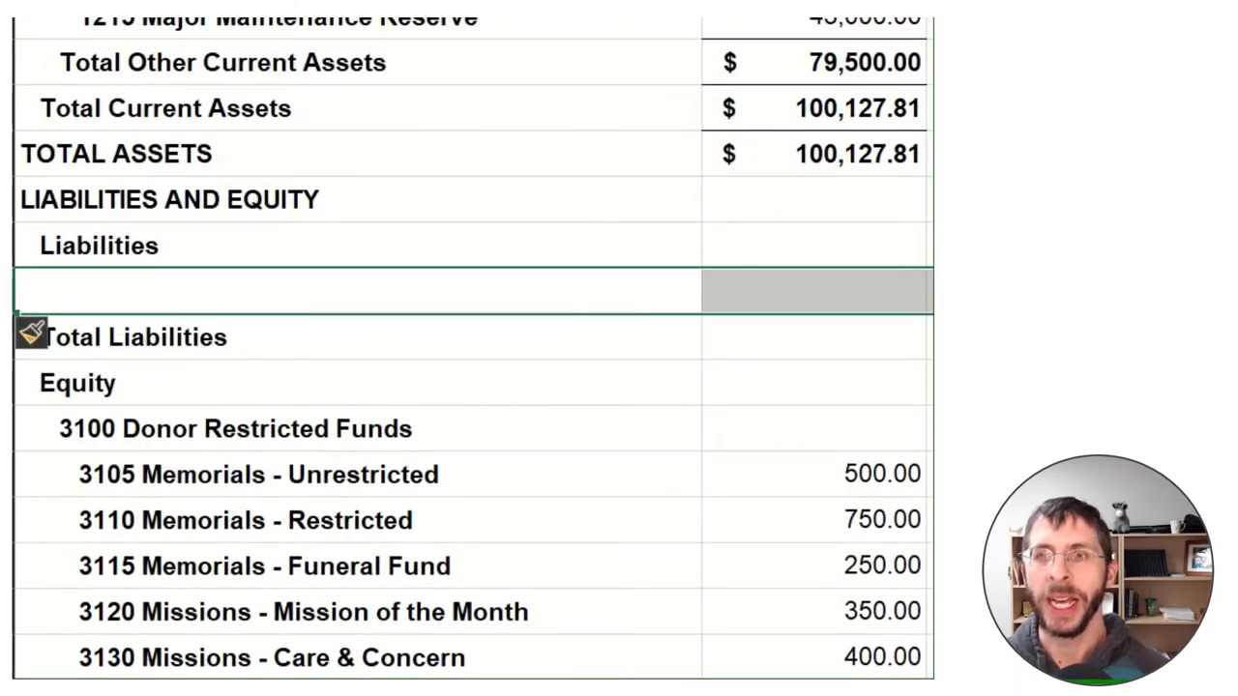
right_click(8, 291)
left_click(89, 580)
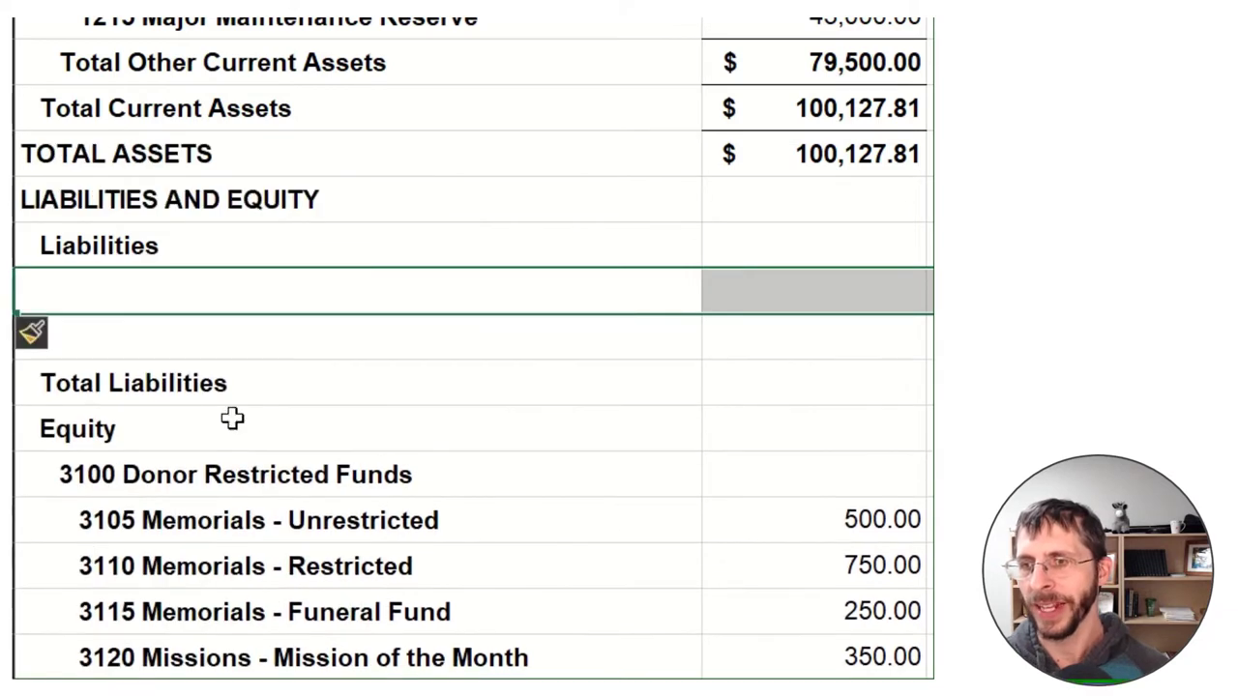
left_click(274, 296)
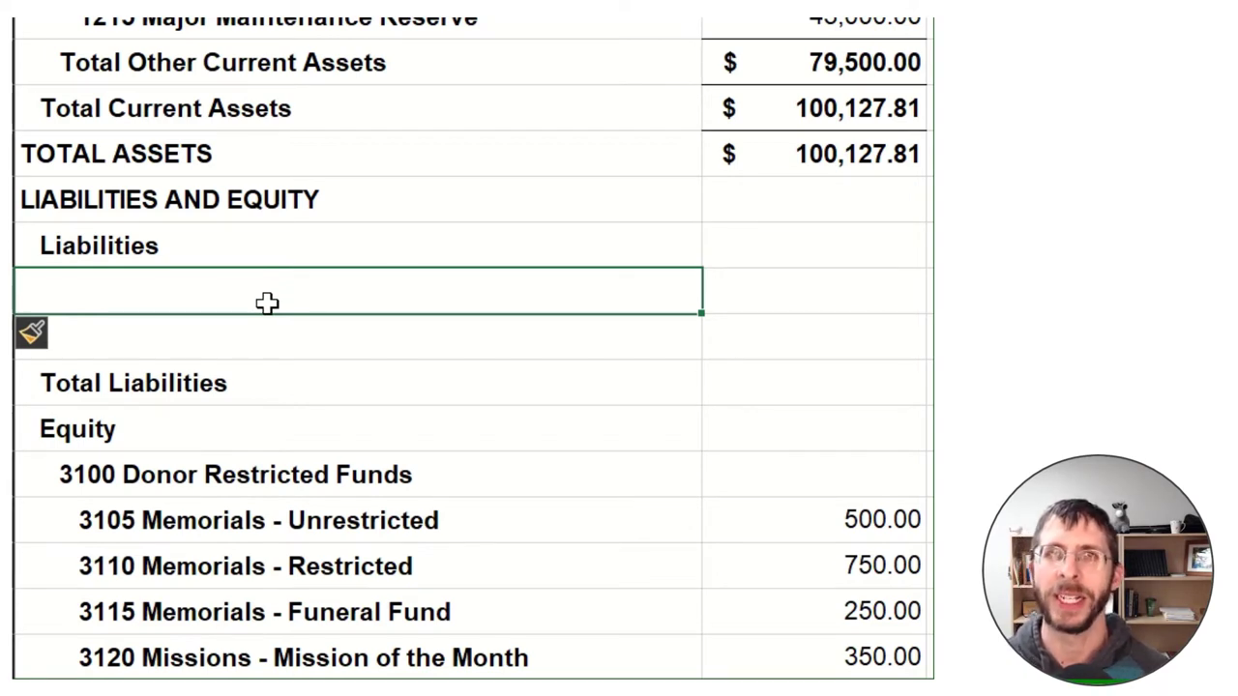
Paste the 3100 Donor Restricted Funds row into both blank Liabilities rows.
left_click(170, 469)
key("ctrl+c")
left_click_drag(171, 300, 172, 324)
key("ctrl+v")
Rename the first pasted label to '2100 Accounts Payable'.
left_click(171, 289)
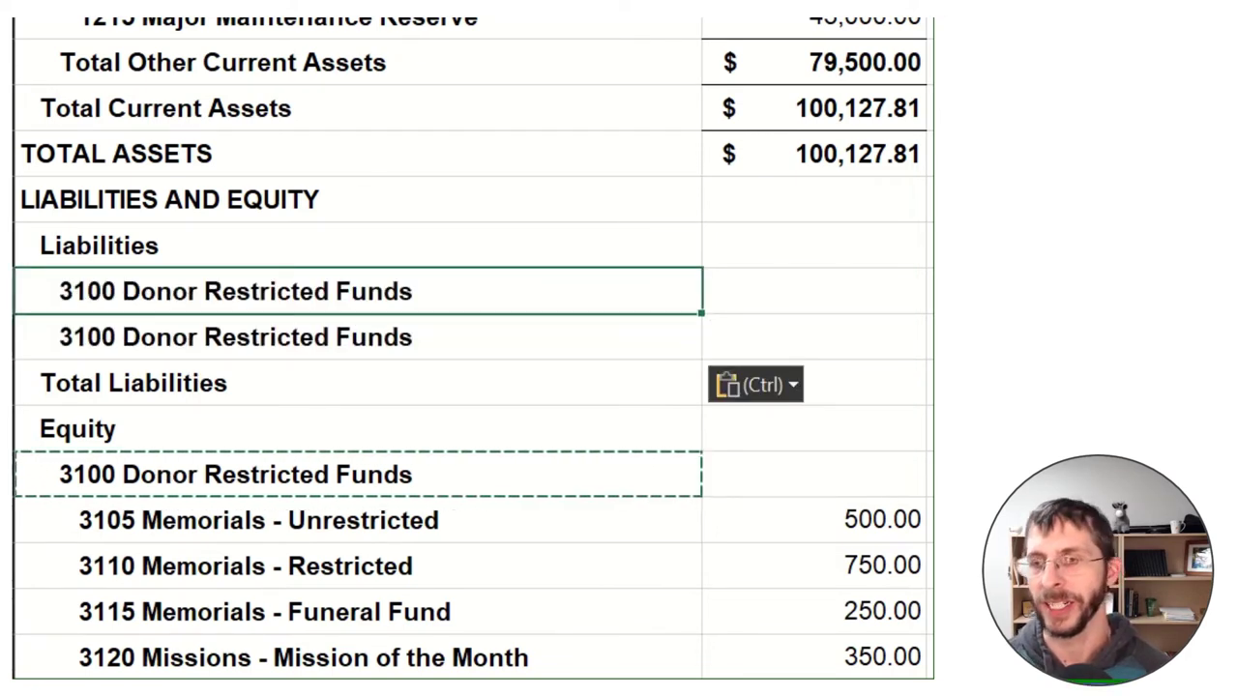
key("F2")
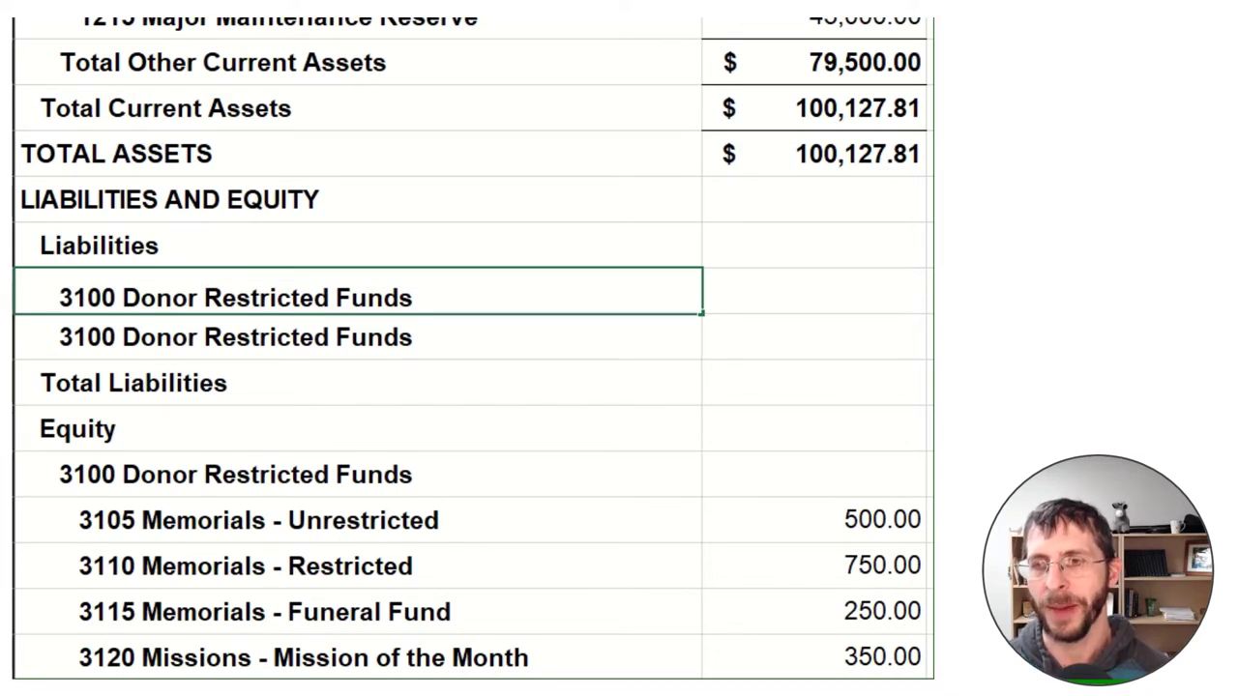
key("Home")
key("Delete")
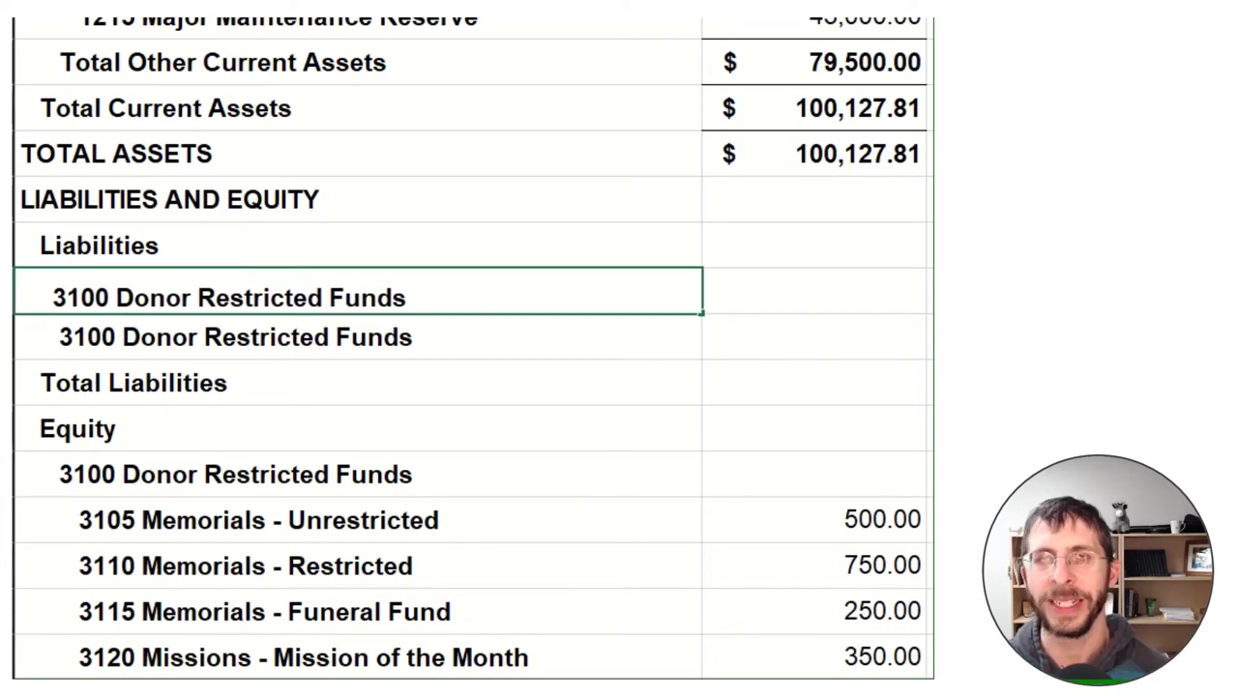
key("Escape")
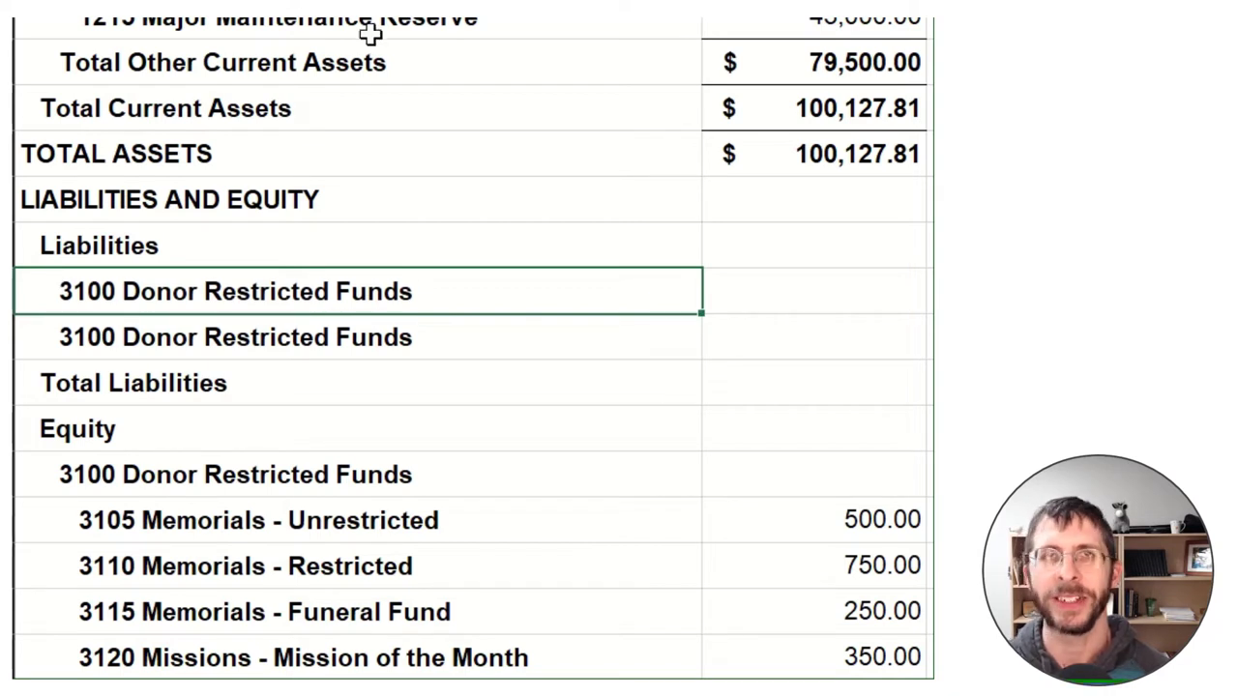
double_click(76, 293)
key("BackSpace")
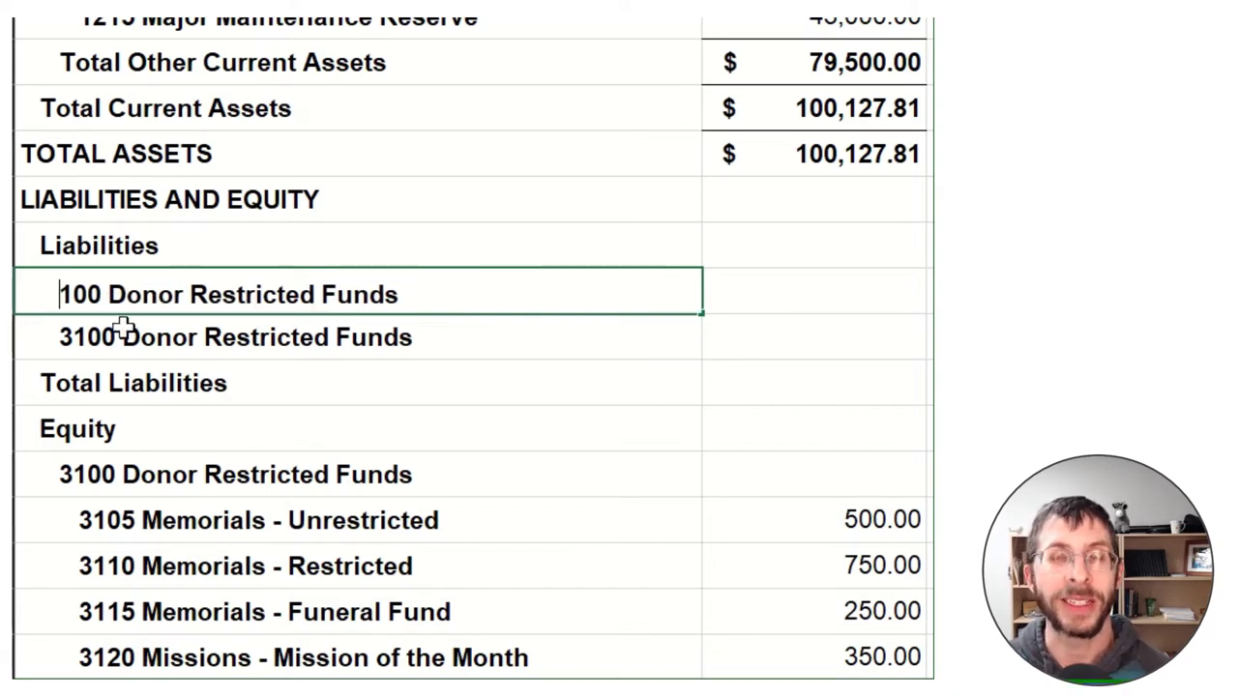
type("2")
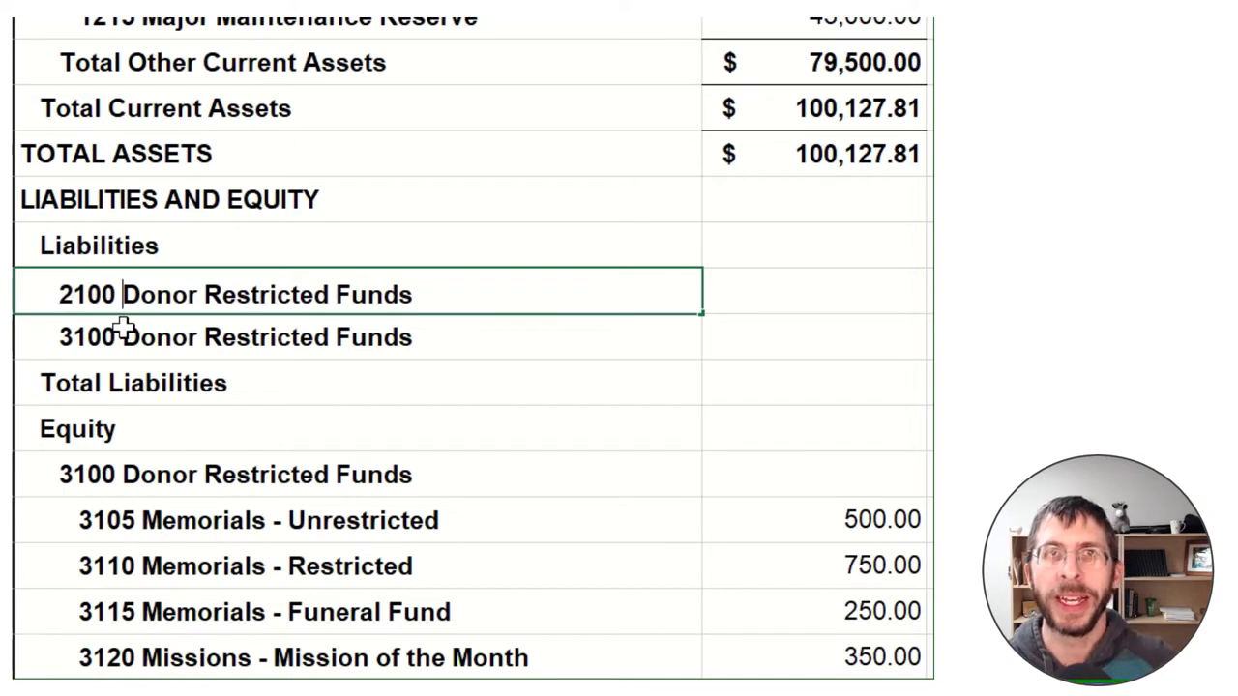
key("Delete")
key("Delete")
key("Delete")
key("Delete")
key("Delete")
key("Delete")
key("Delete")
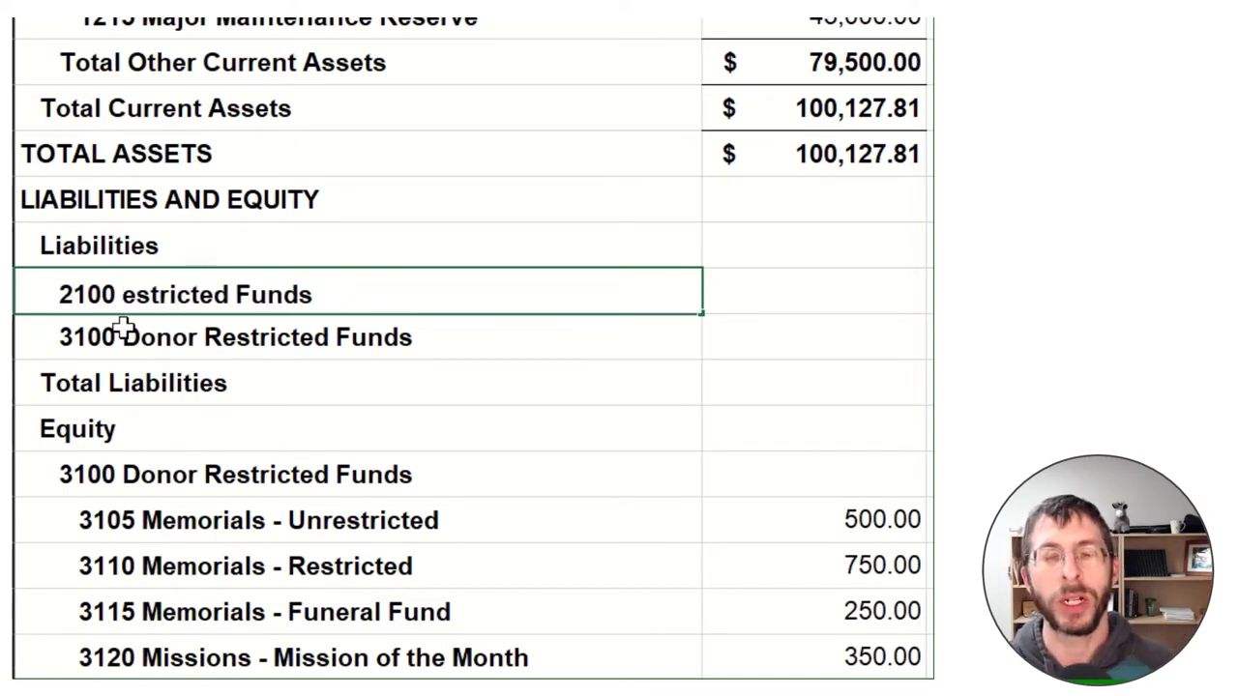
key("Delete")
key("Delete")
key("Delete")
key("Delete")
key("Delete")
key("Delete")
key("Delete")
key("Delete")
key("Delete")
key("Delete")
key("Delete")
key("Delete")
key("Delete")
key("Delete")
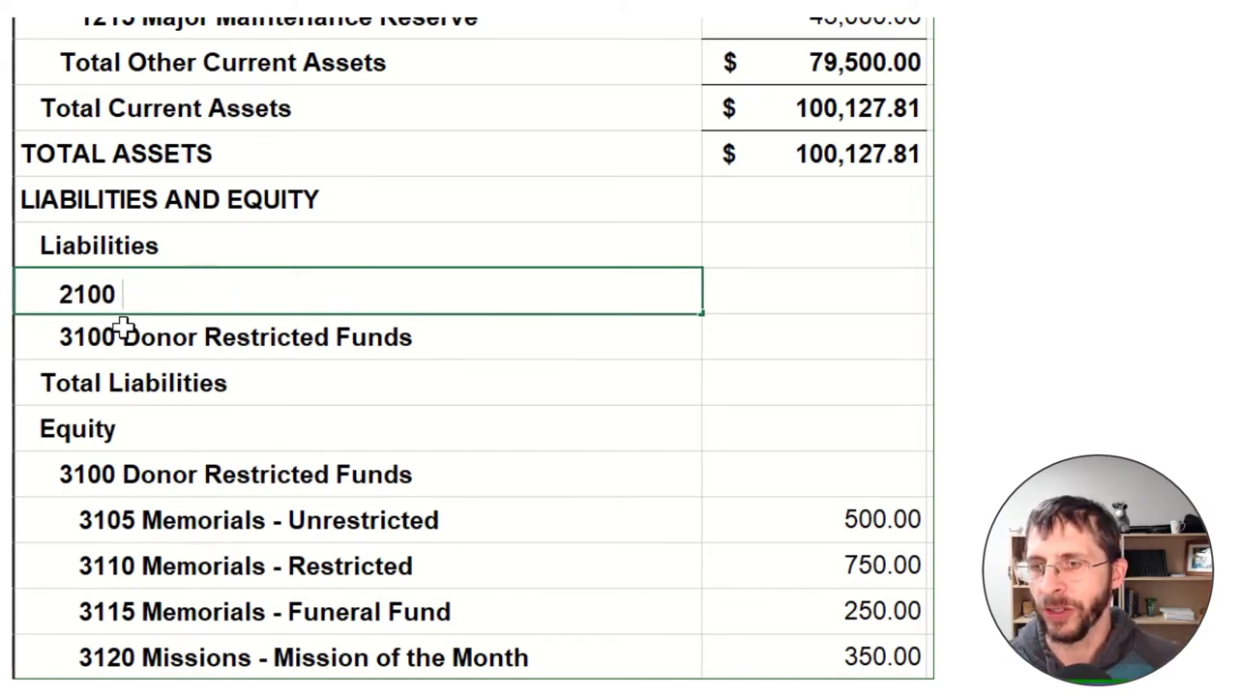
type("Accounts Pa")
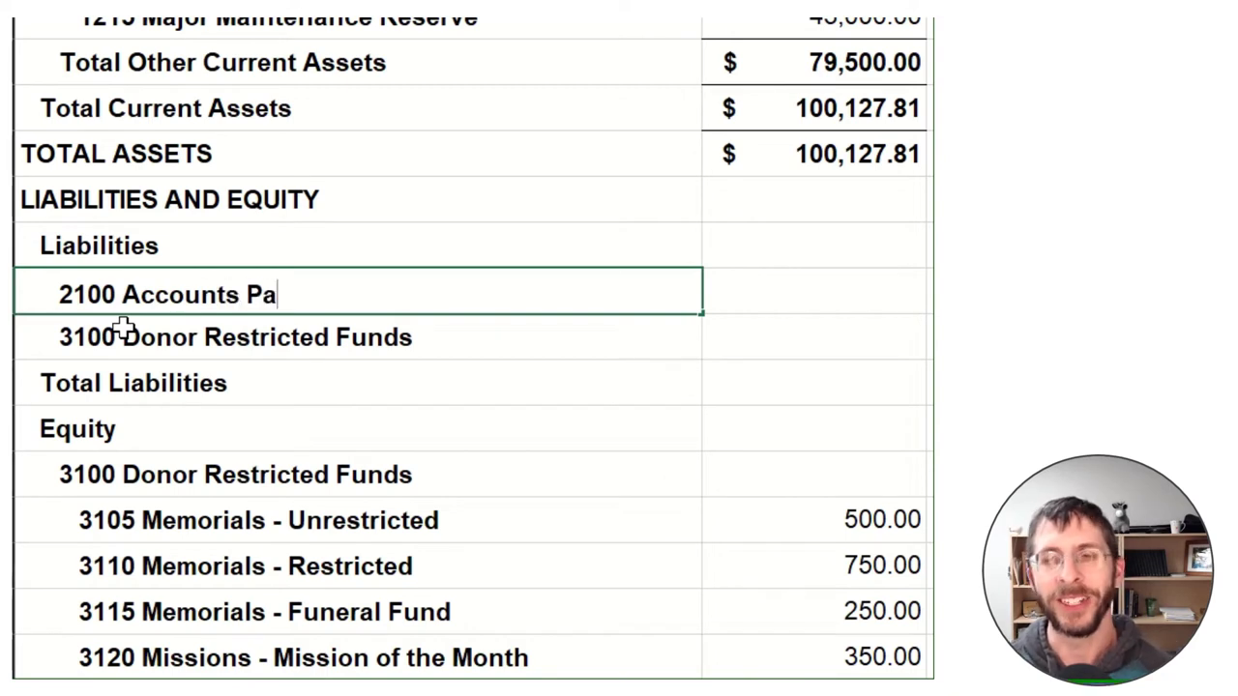
type("yable")
key("Return")
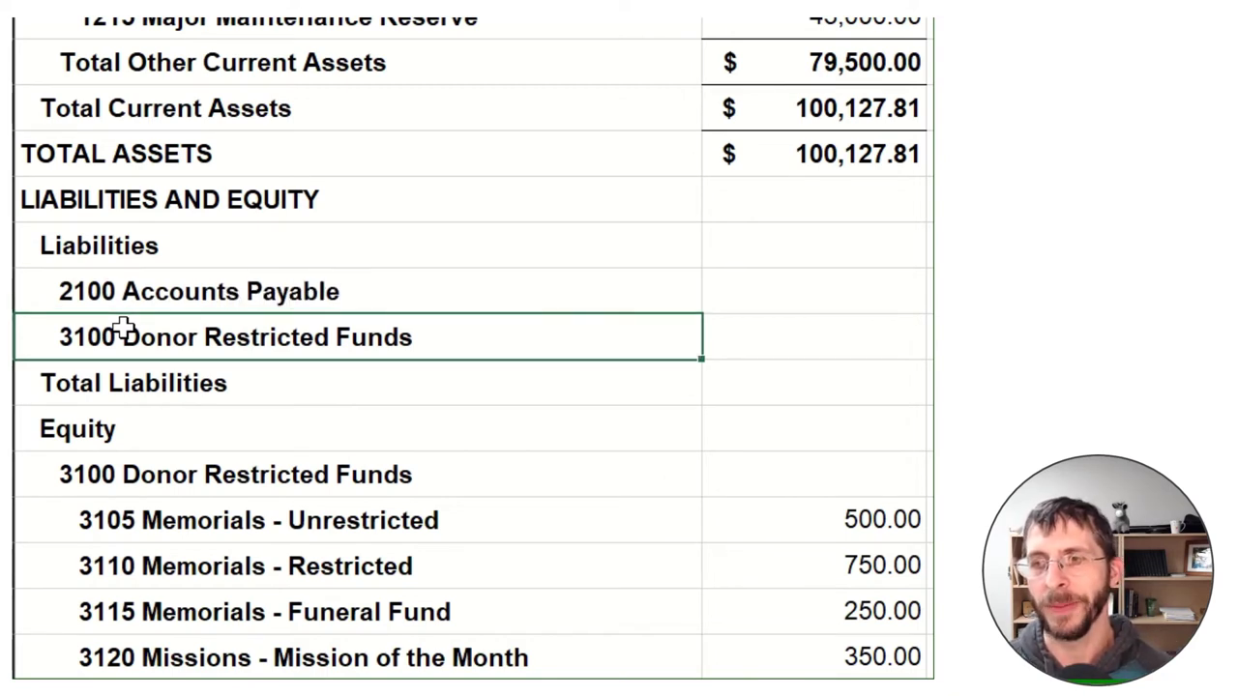
Insert a blank row under 2100 Accounts Payable and copy that label into it.
right_click(29, 329)
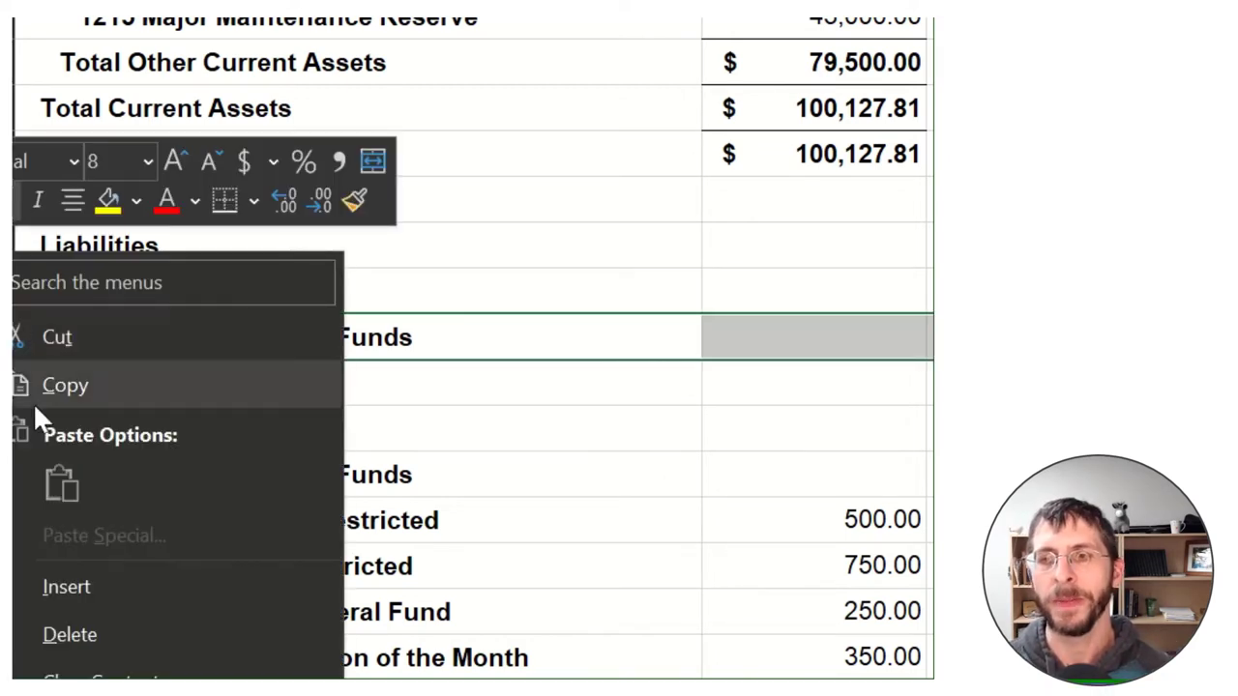
left_click(66, 587)
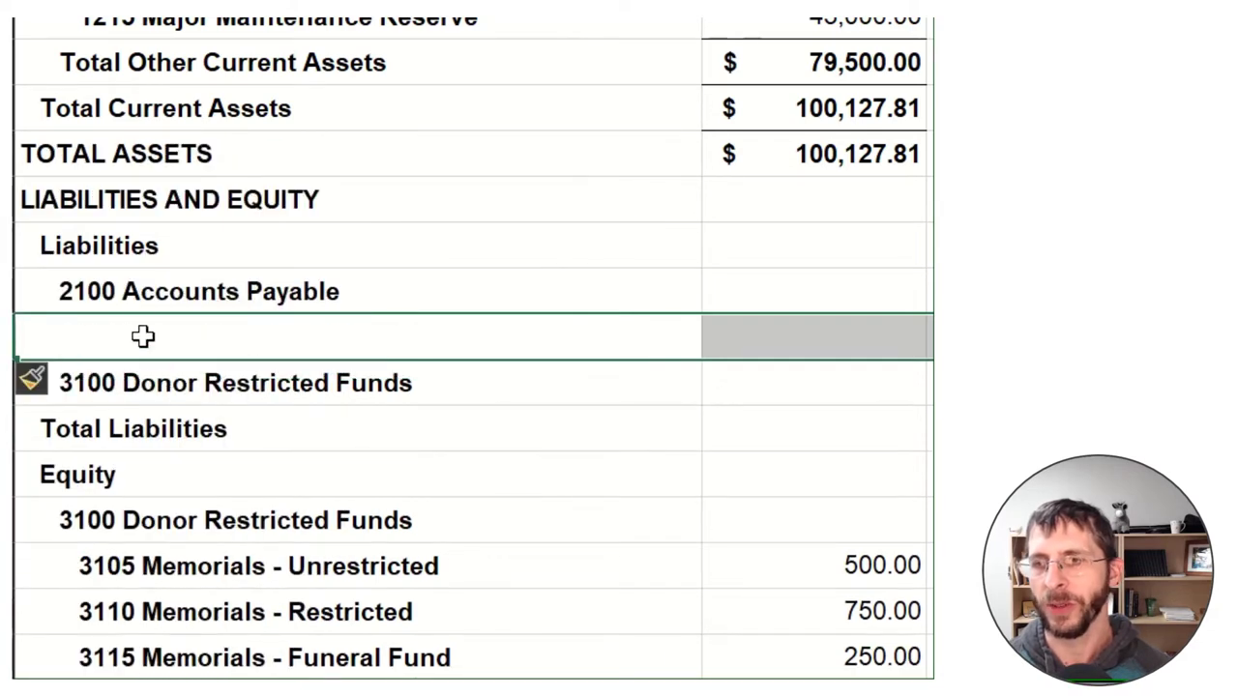
left_click_drag(144, 335, 152, 304)
key("Escape")
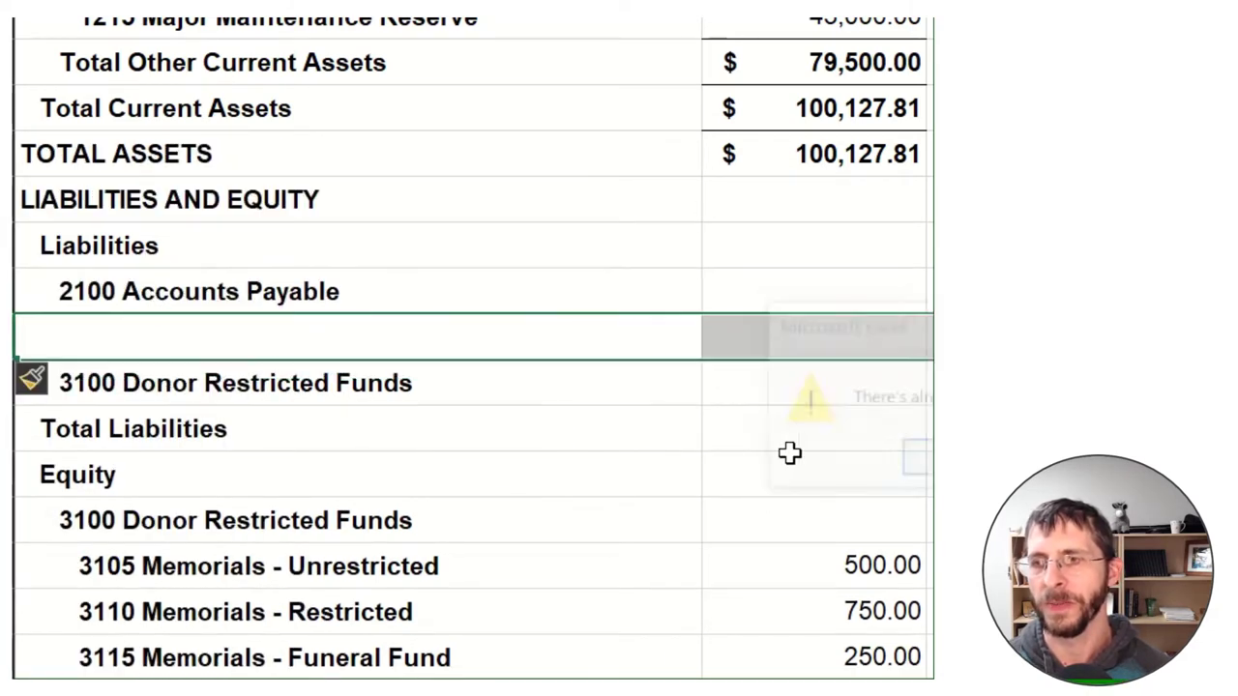
key("Up")
key("ctrl+c")
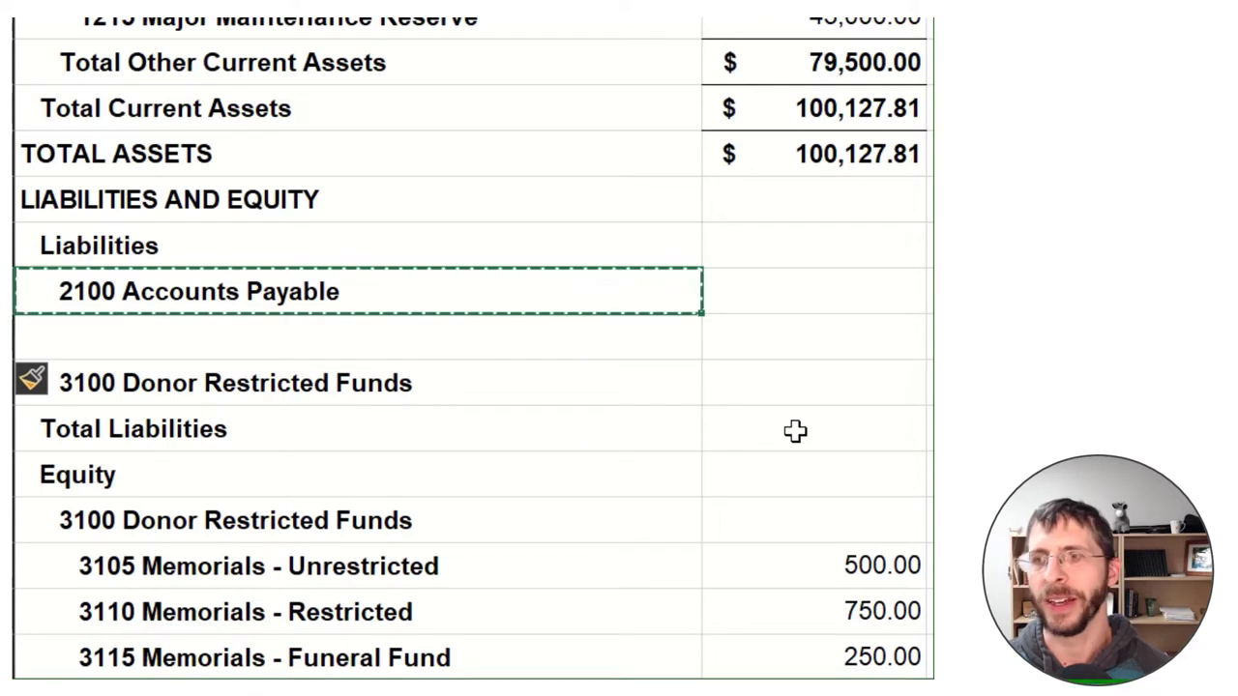
key("Down")
key("ctrl+v")
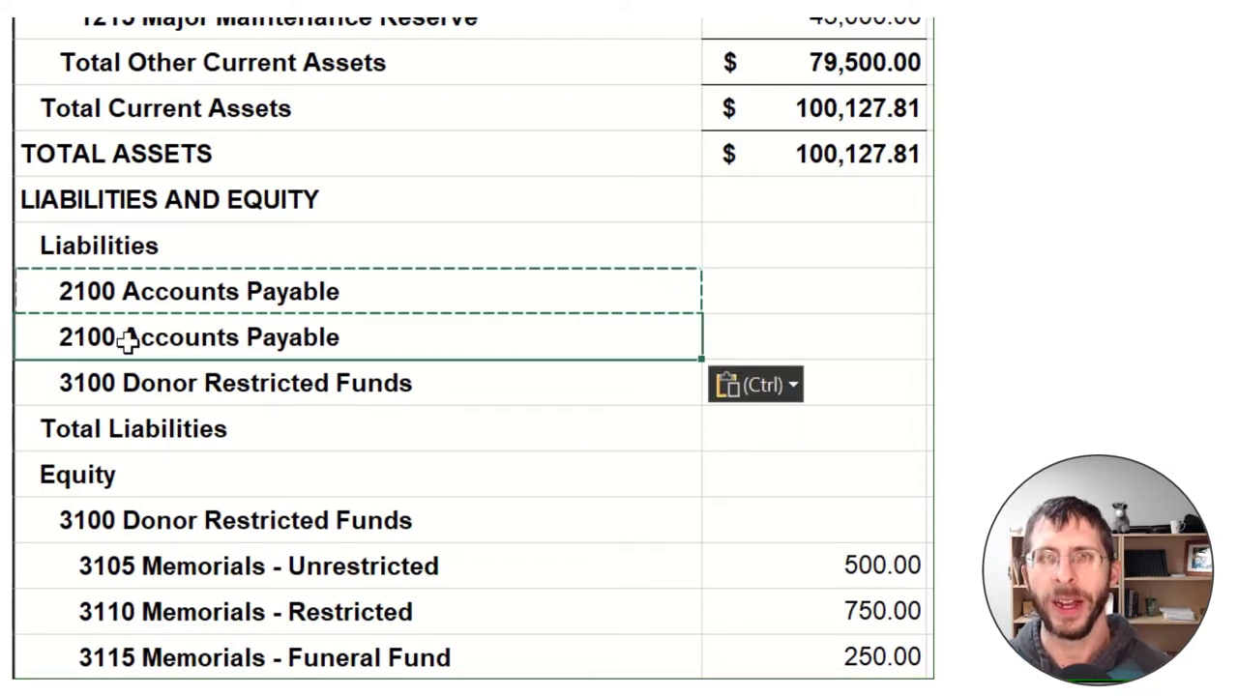
Change the copied label to '2200 Taxes Payable'.
double_click(88, 338)
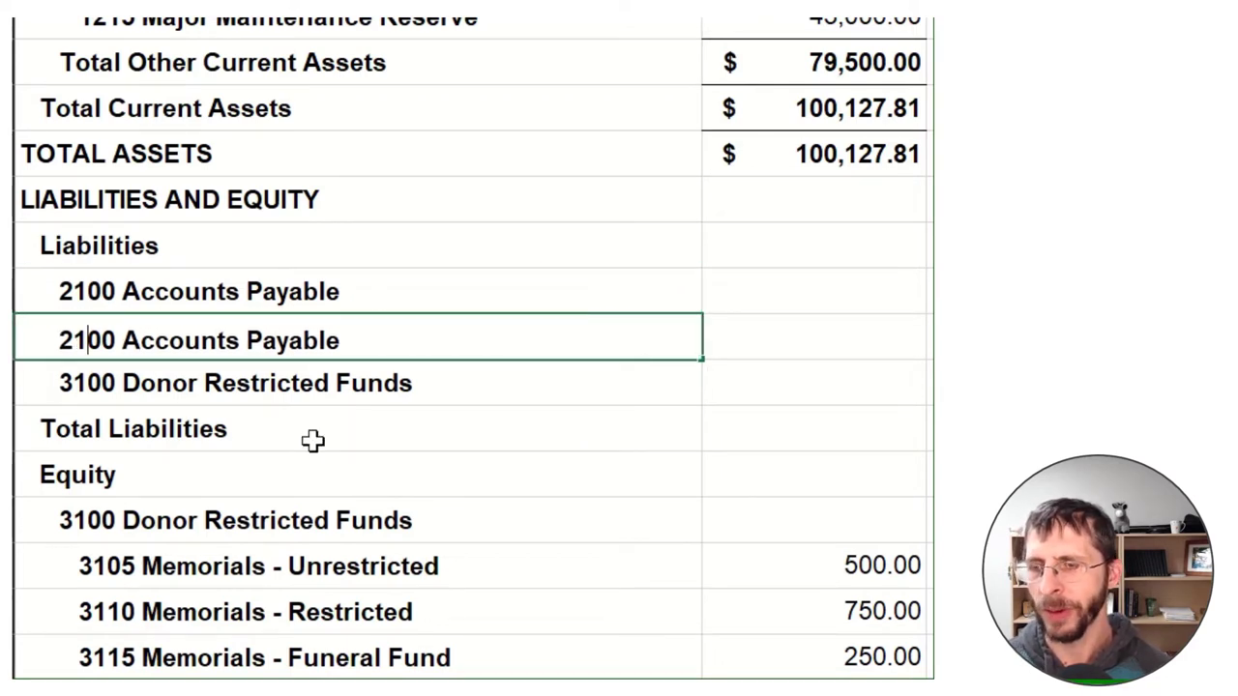
key("BackSpace")
type("2")
key("Right")
key("Right")
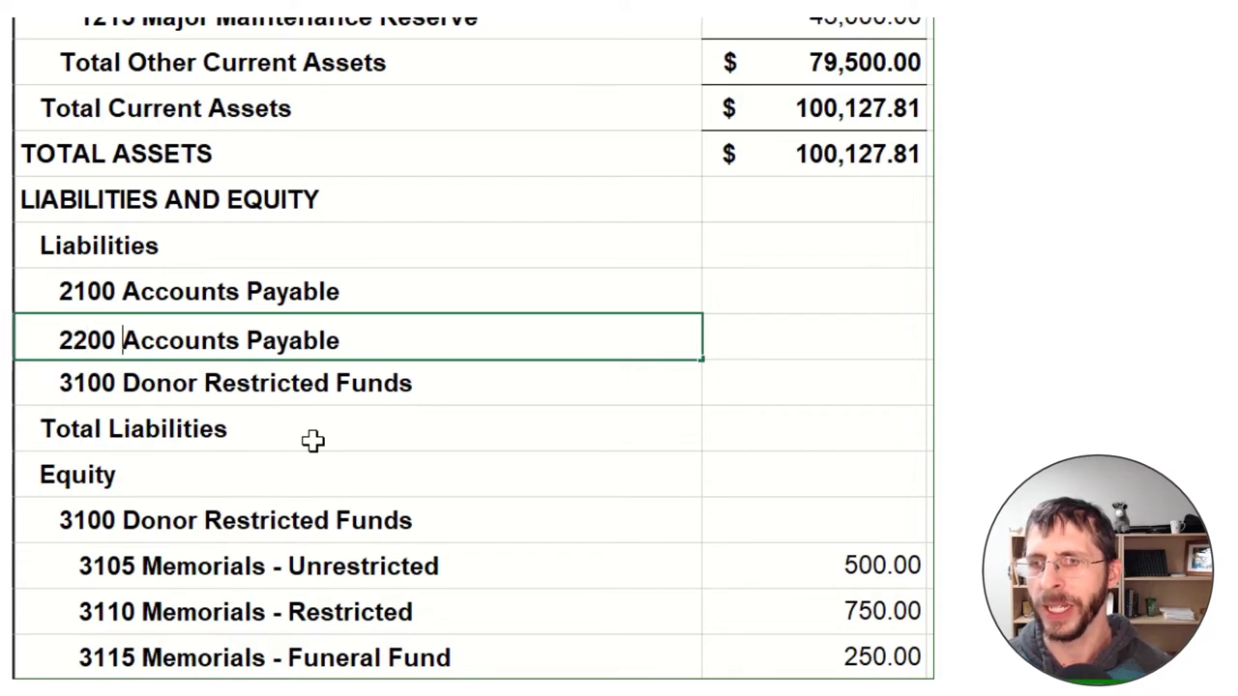
key("Delete")
key("Delete")
key("Delete")
key("Delete")
key("Delete")
key("Delete")
key("Delete")
key("Delete")
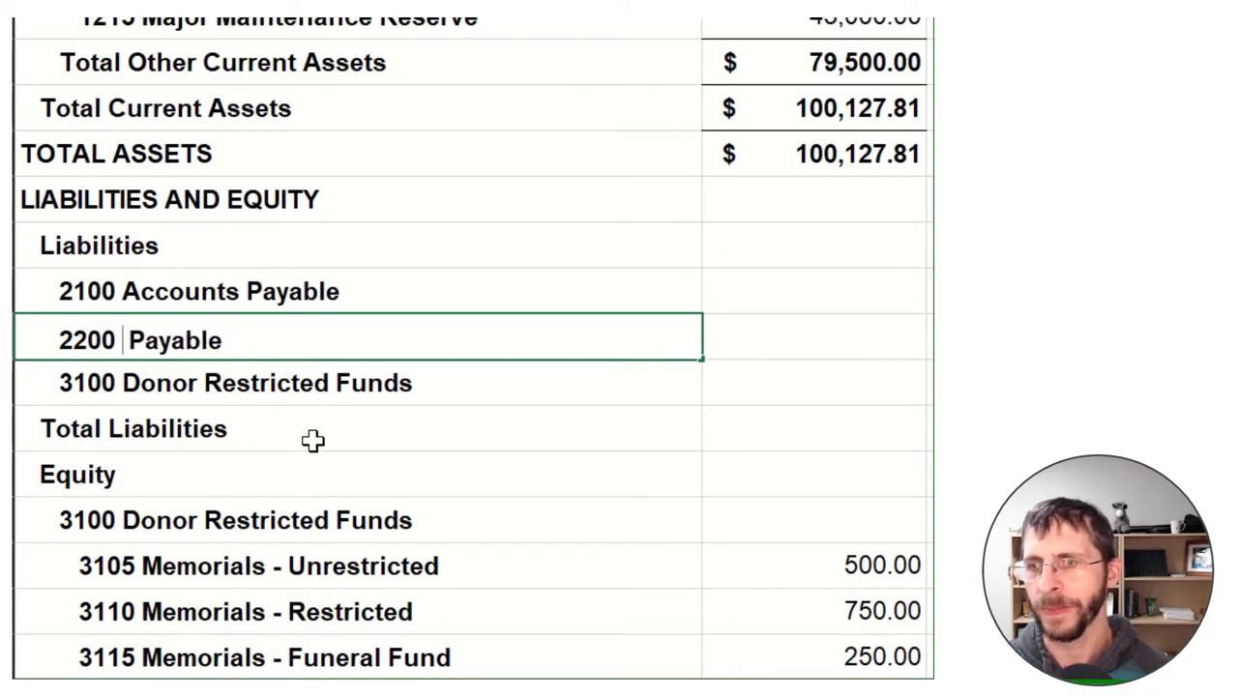
type("Taxes")
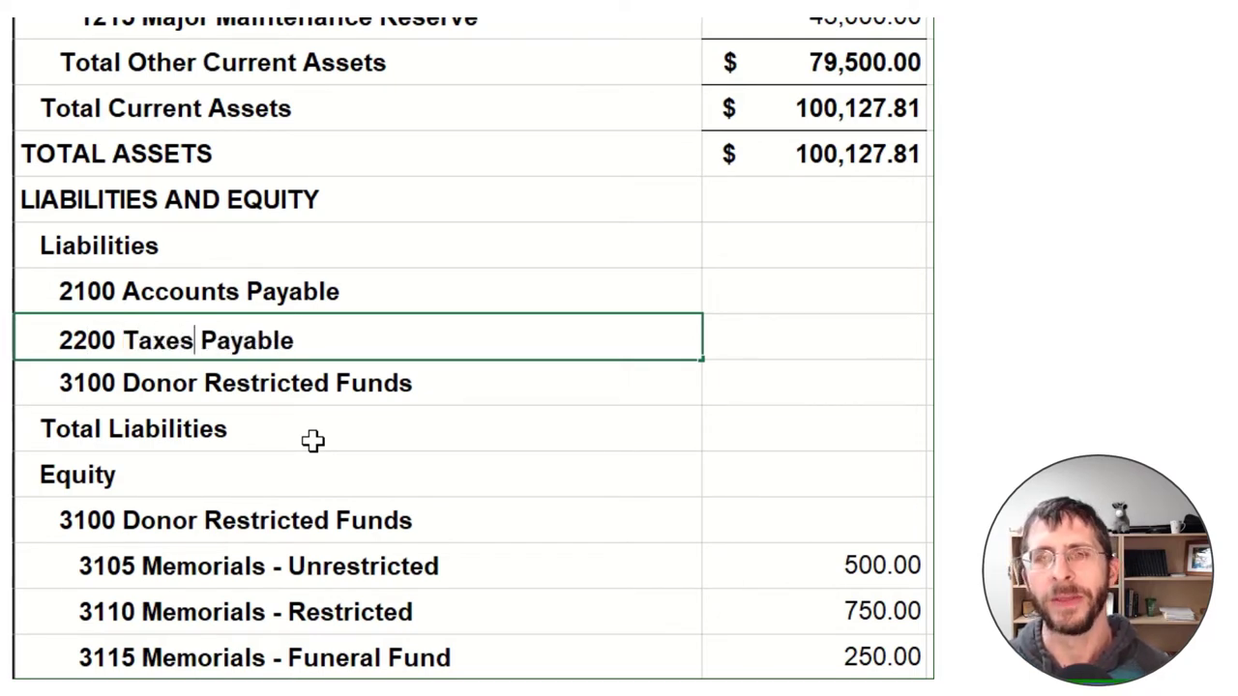
double_click(252, 335)
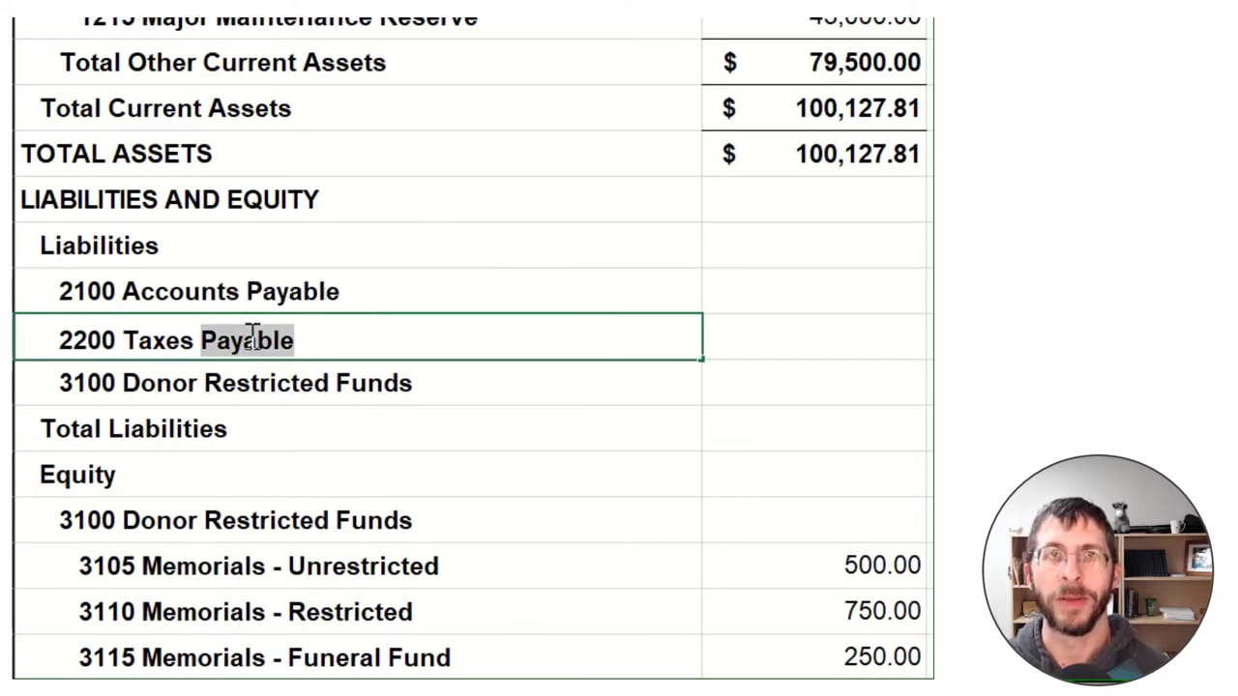
left_click(150, 379)
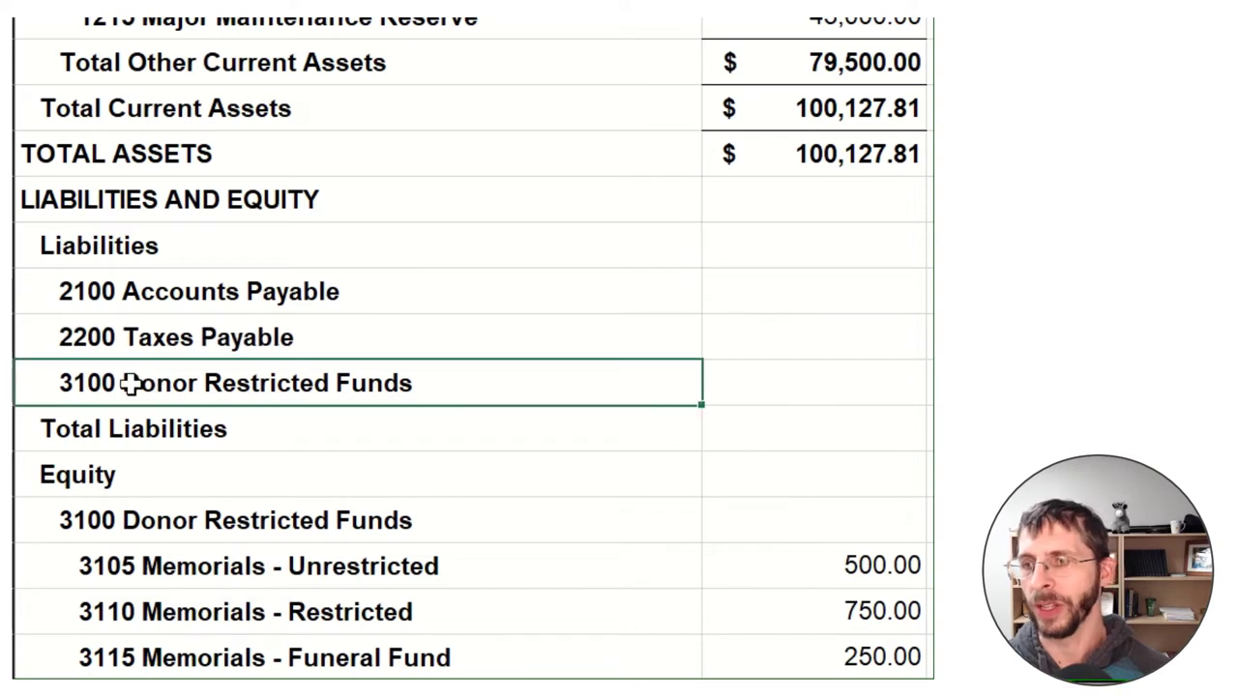
double_click(81, 385)
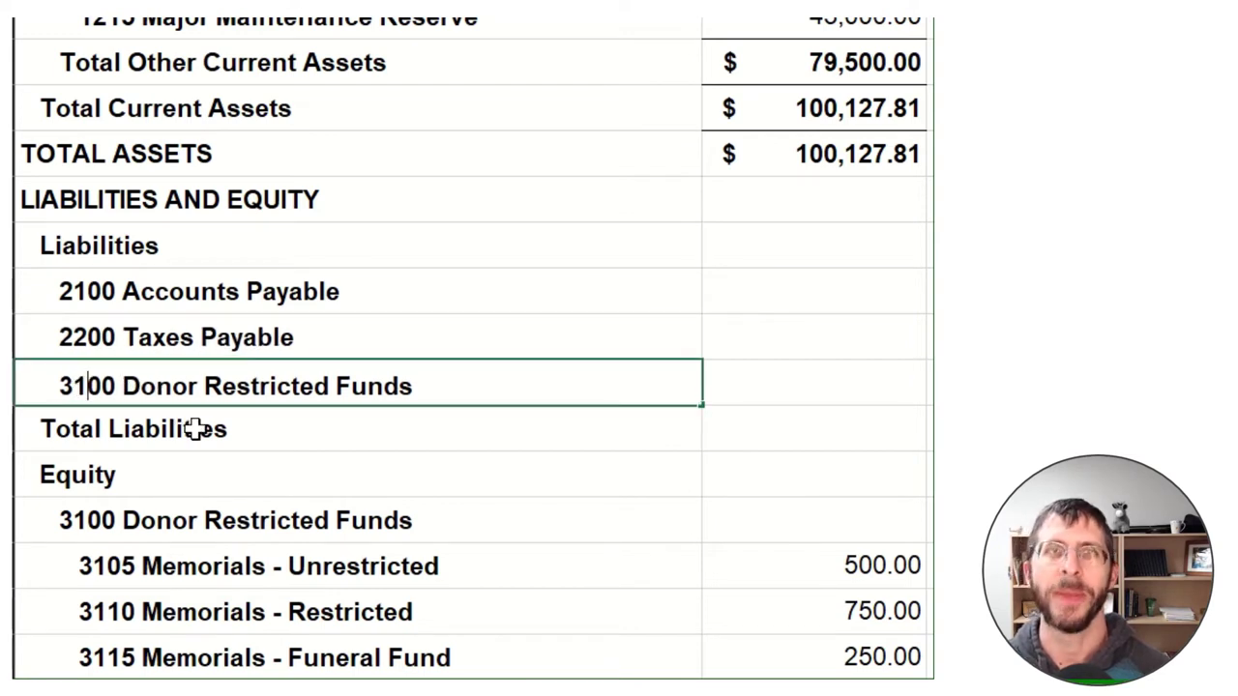
Change the 3100 Donor Restricted Funds label under Liabilities to '2900 Mortgage'.
key("BackSpace")
key("BackSpace")
type("29")
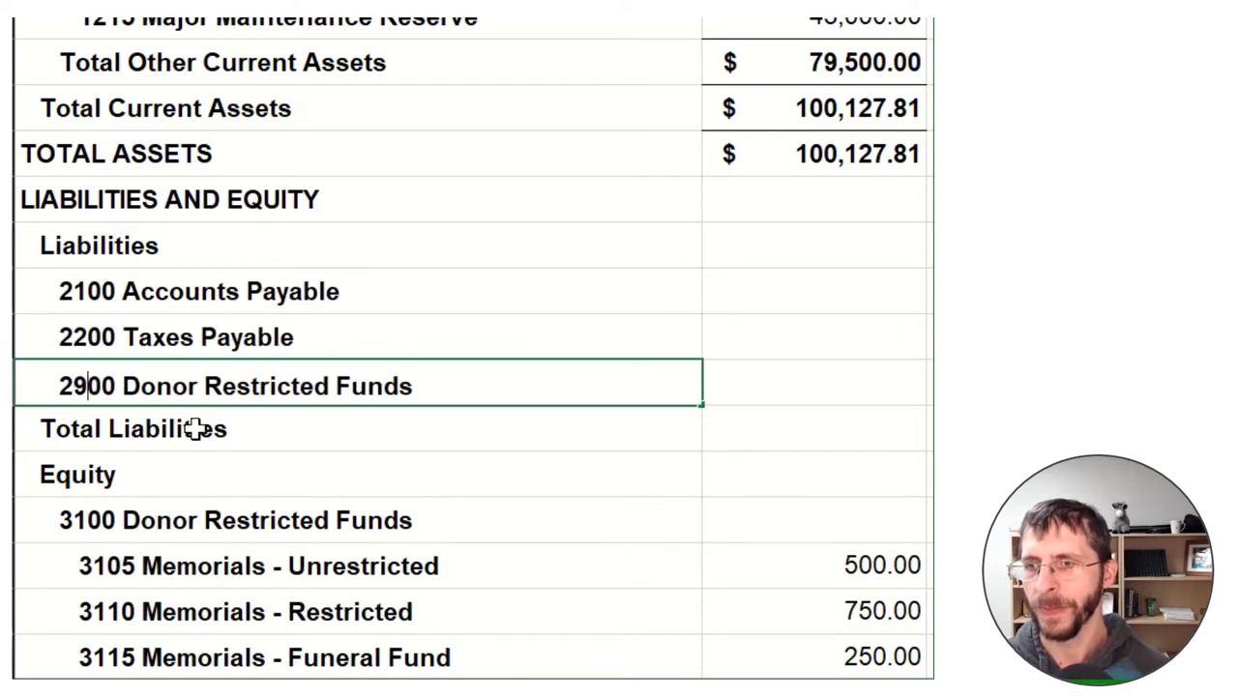
double_click(331, 387)
left_click_drag(432, 387, 125, 387)
type("Mortgage")
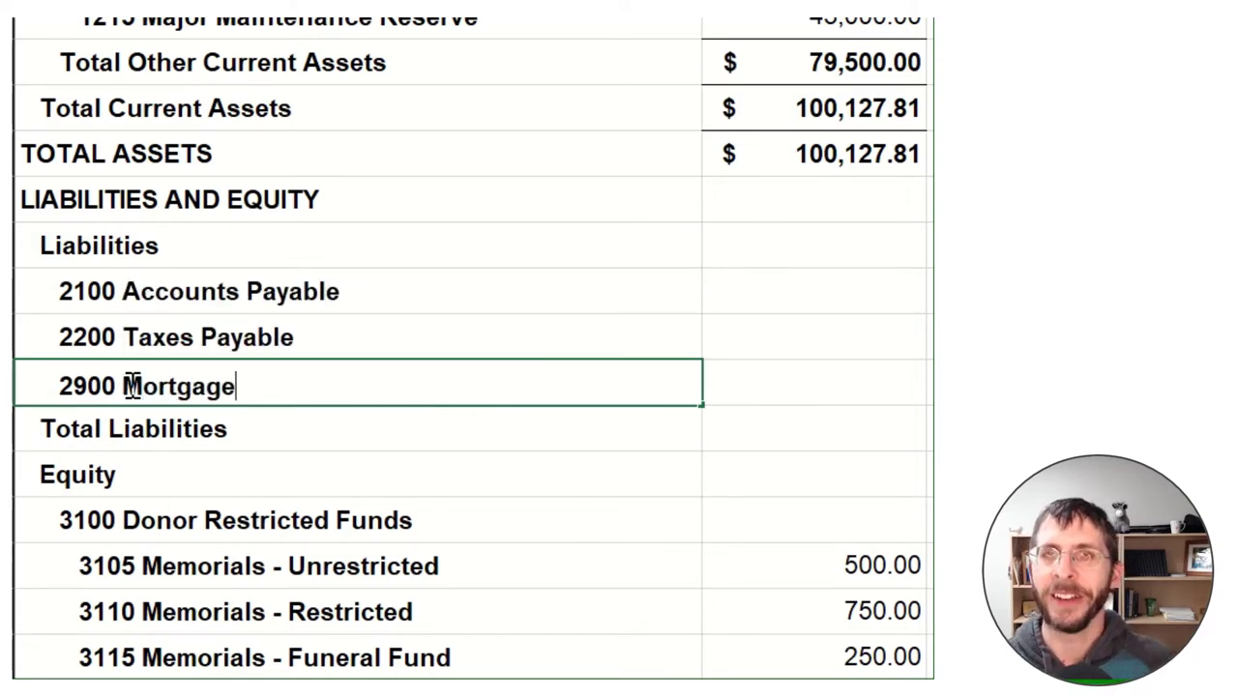
key("Return")
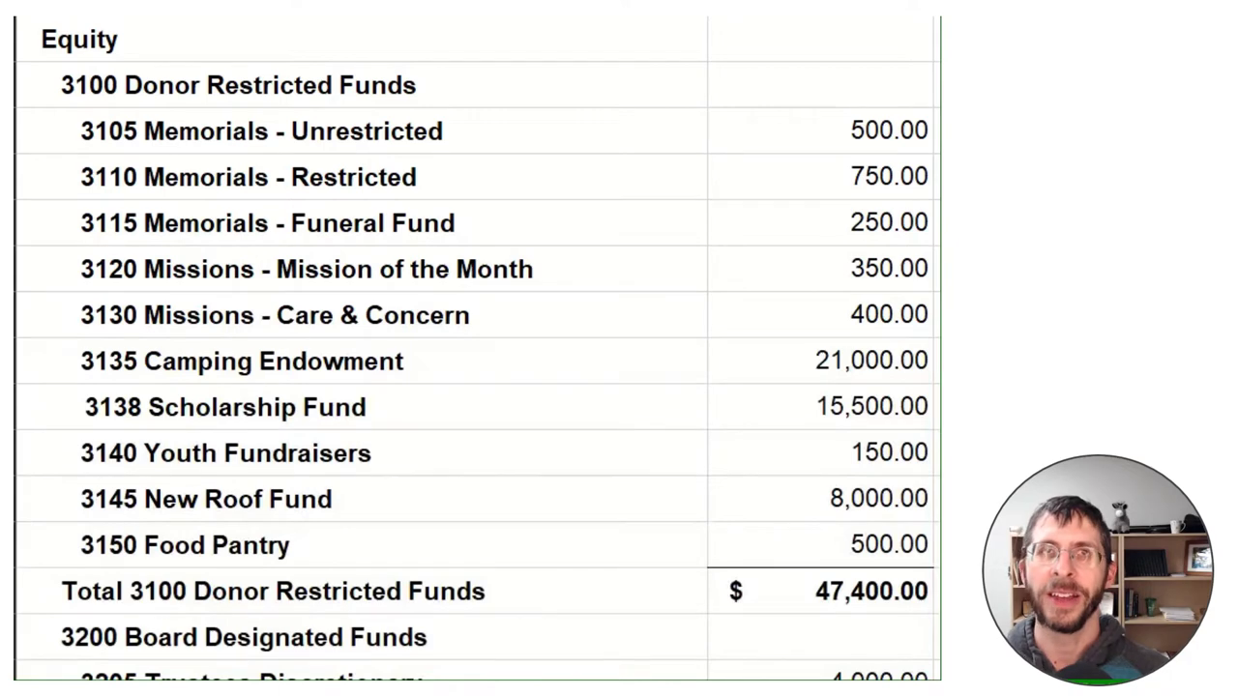
left_click(235, 42)
scroll(418, 235, "down", 2)
scroll(418, 235, "down", 3)
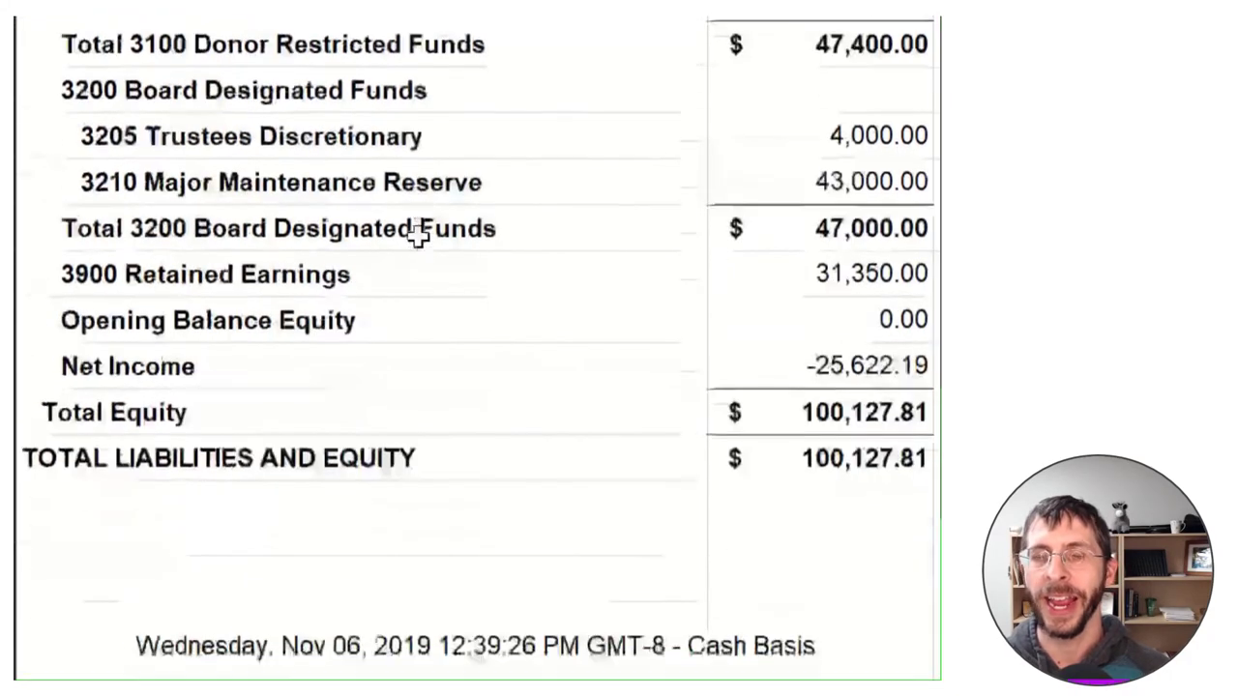
left_click_drag(169, 312, 848, 313)
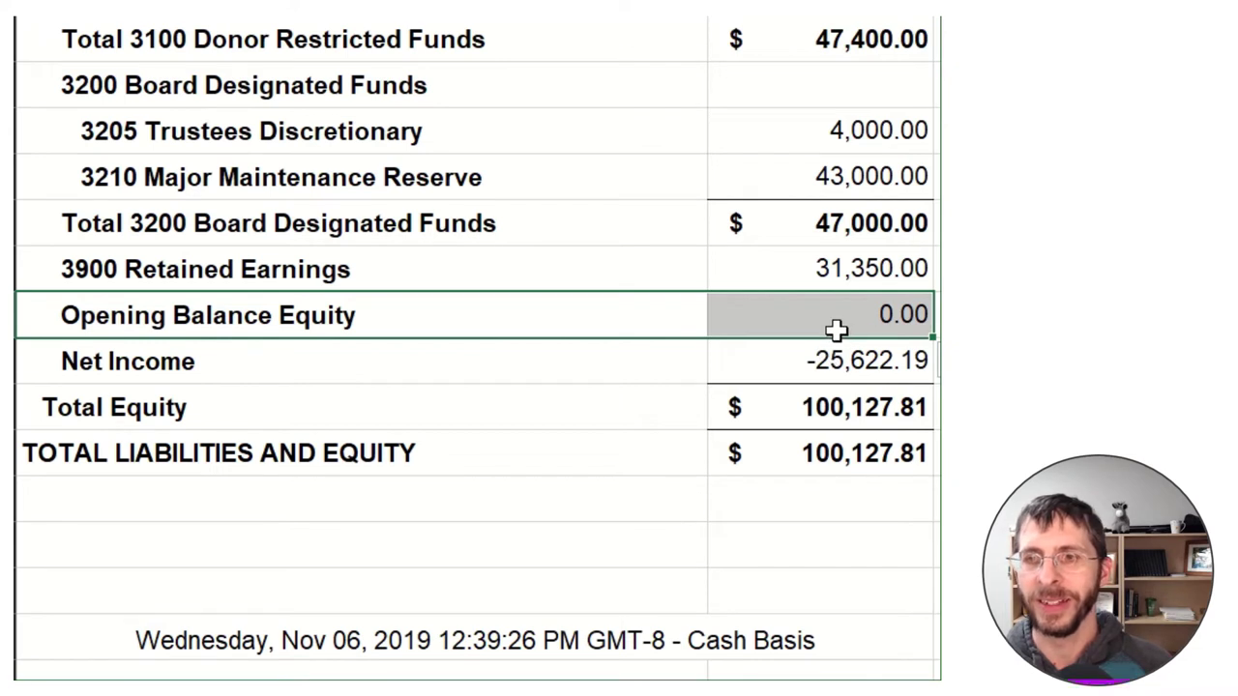
left_click_drag(899, 266, 411, 283)
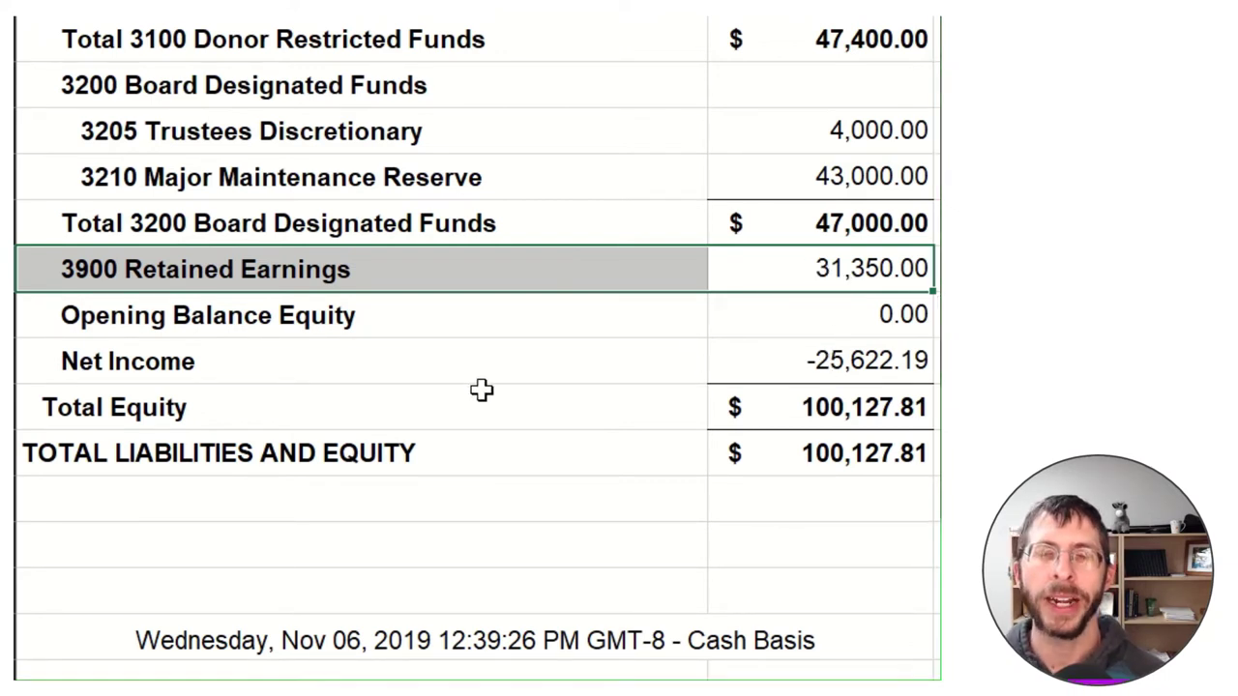
left_click_drag(840, 268, 845, 356)
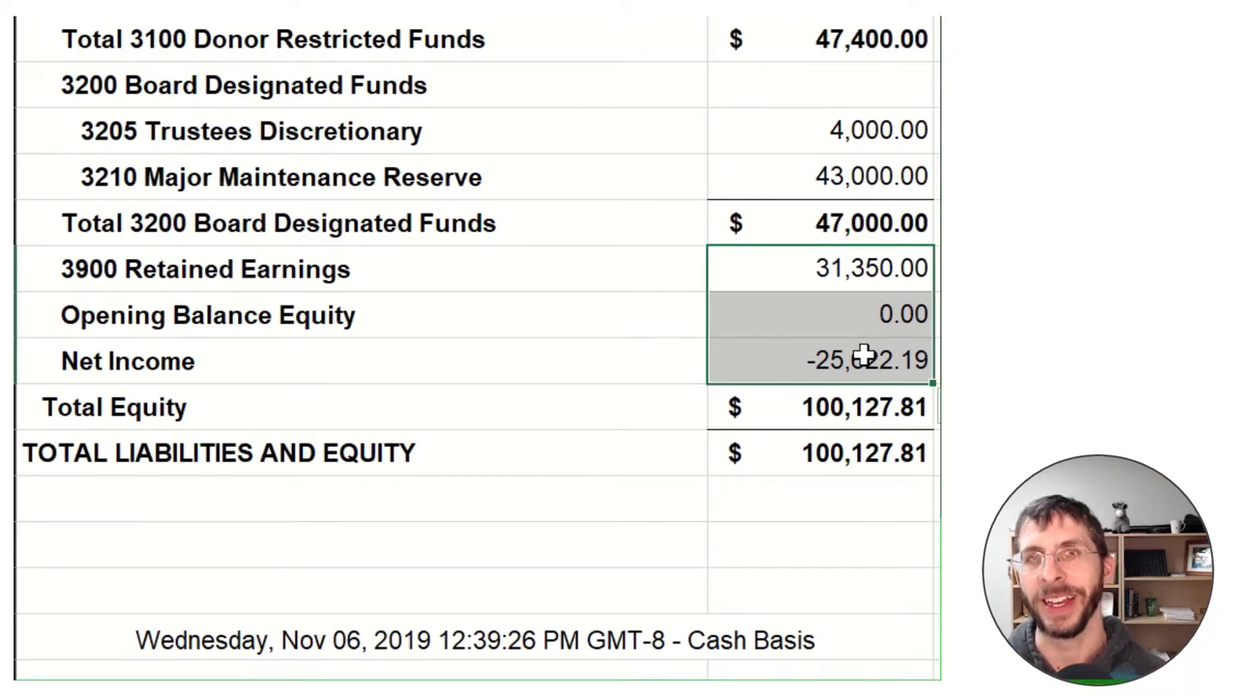
scroll(864, 356, "up", 12)
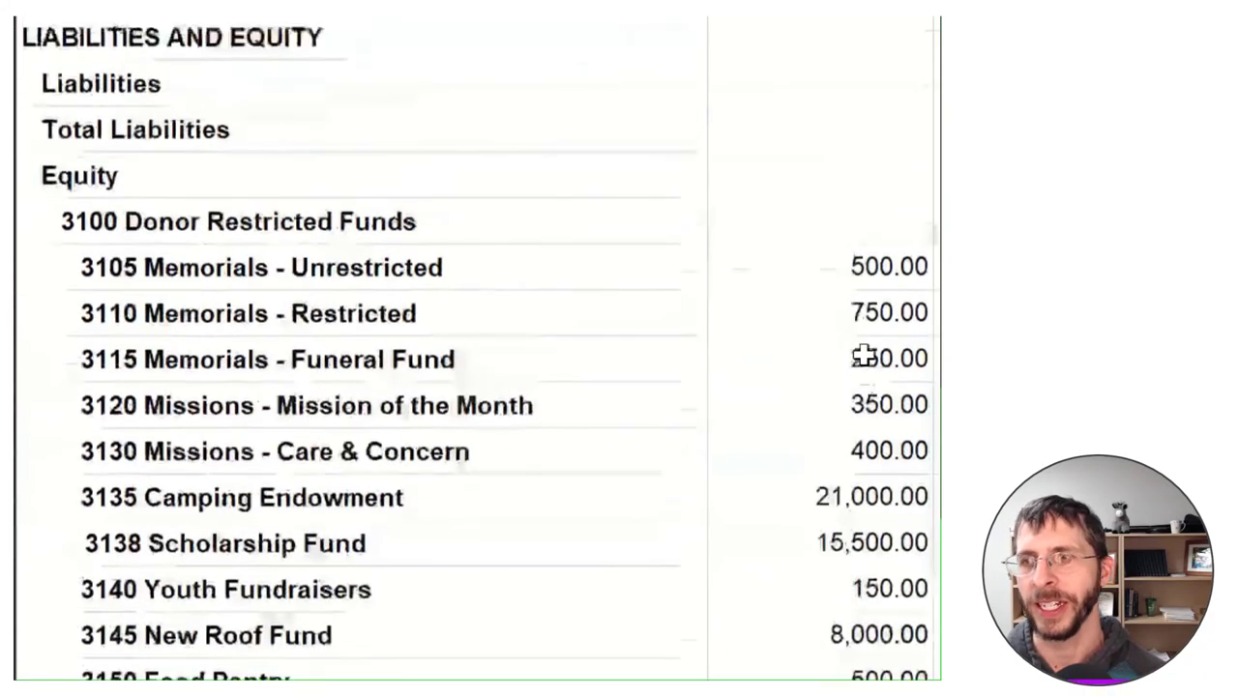
scroll(864, 355, "up", 2)
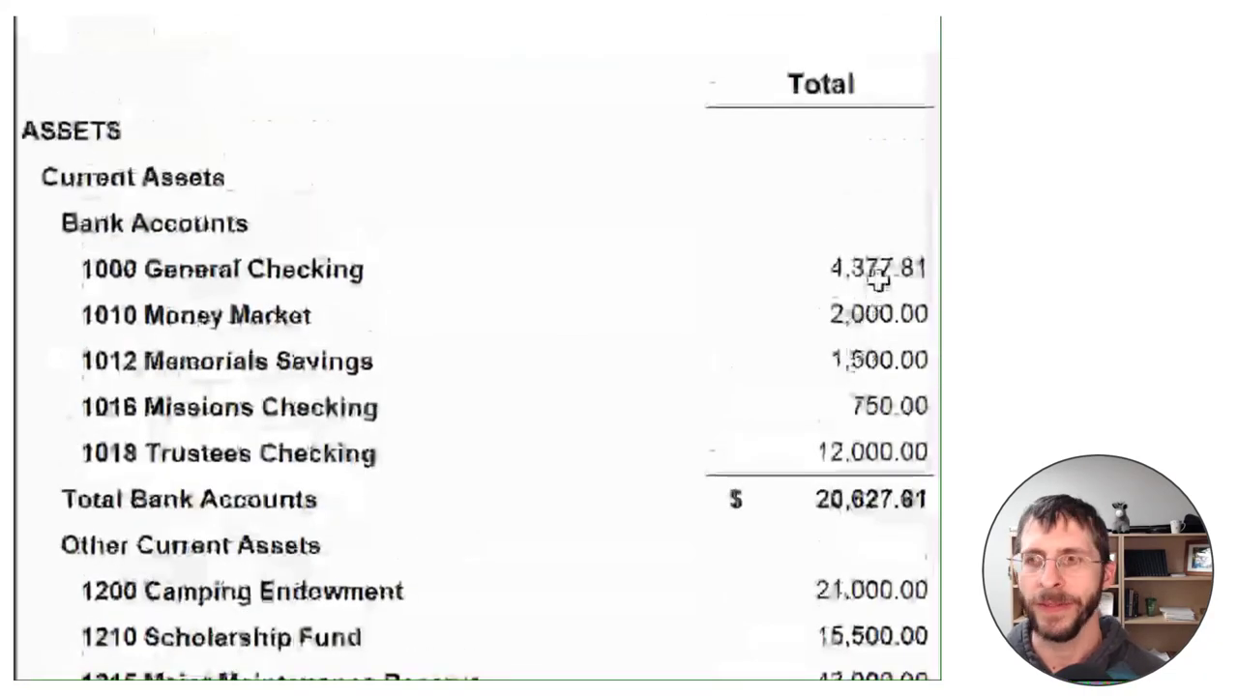
left_click_drag(876, 281, 832, 311)
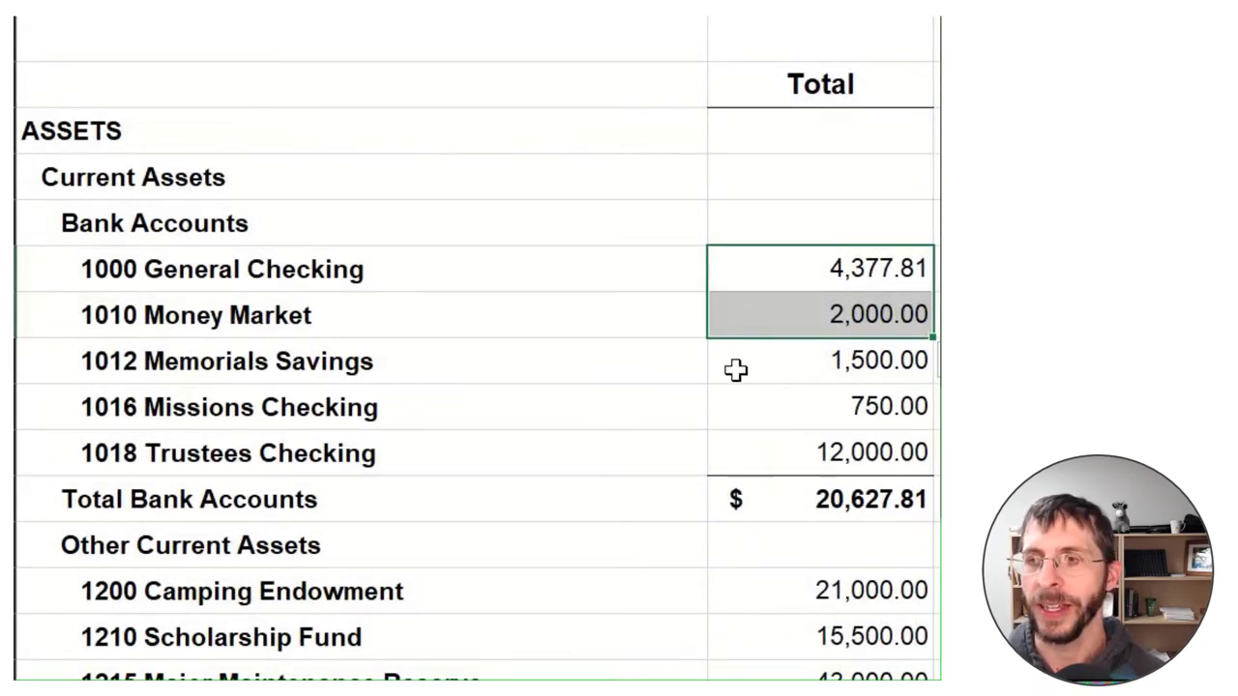
scroll(779, 346, "down", 8)
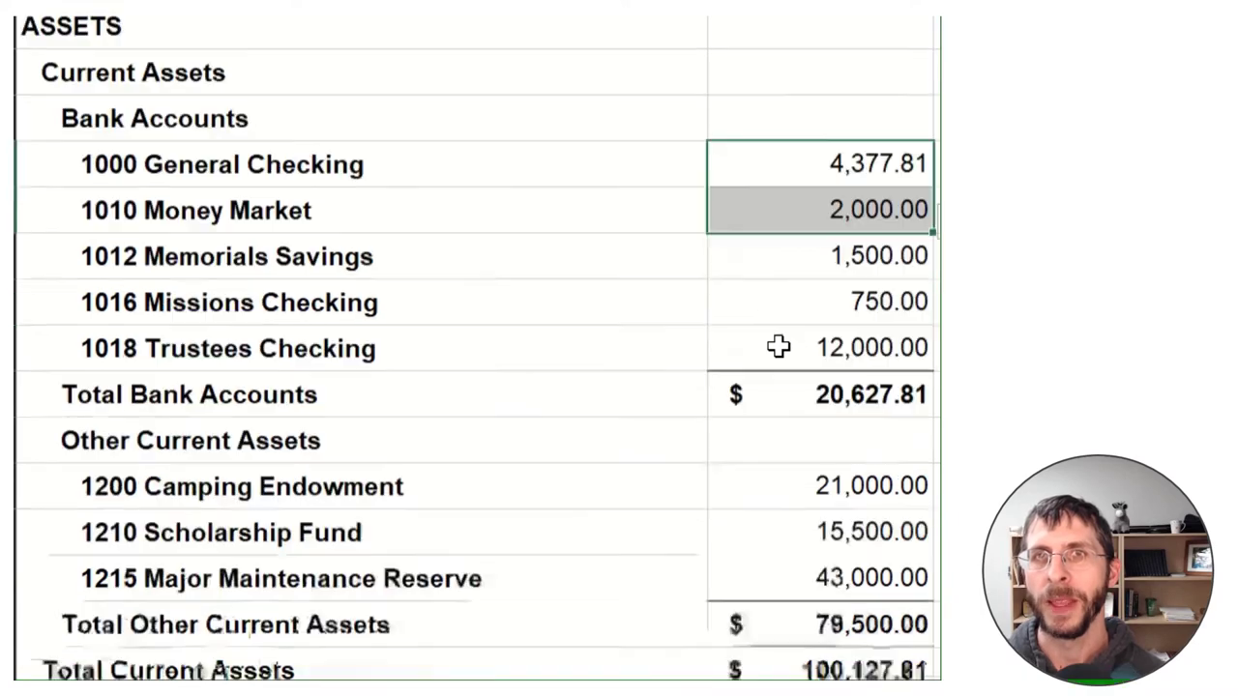
scroll(779, 346, "down", 5)
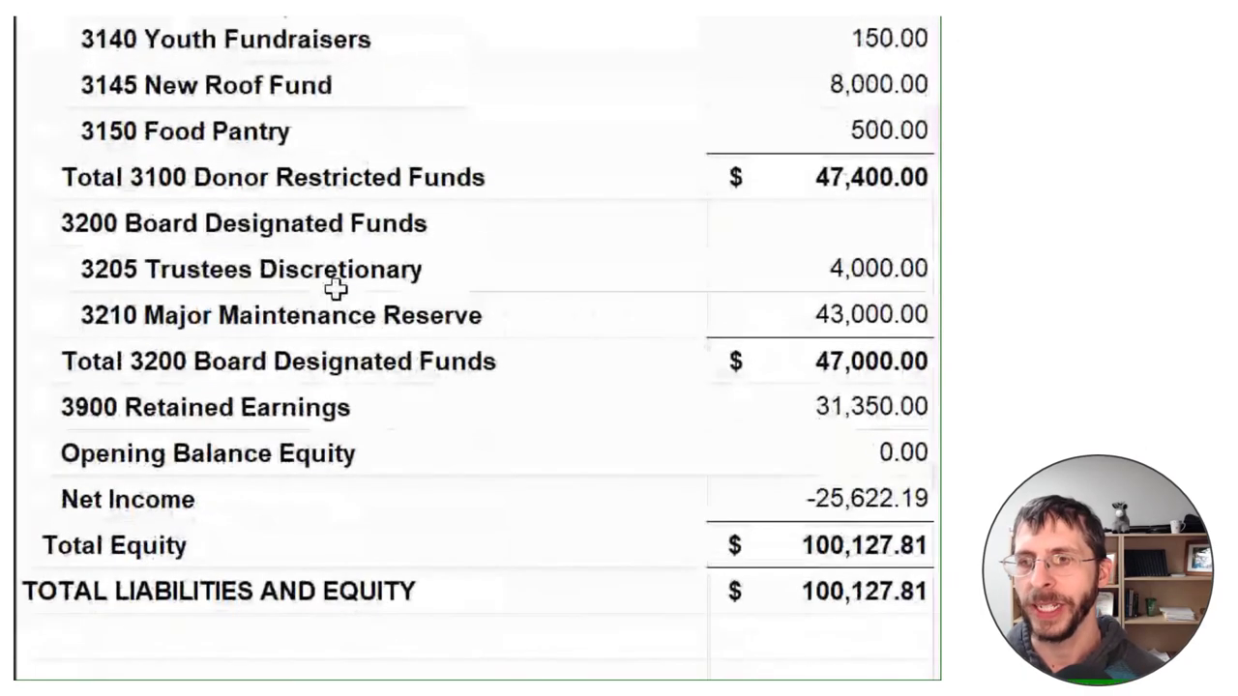
left_click(428, 240)
left_click_drag(428, 240, 864, 359)
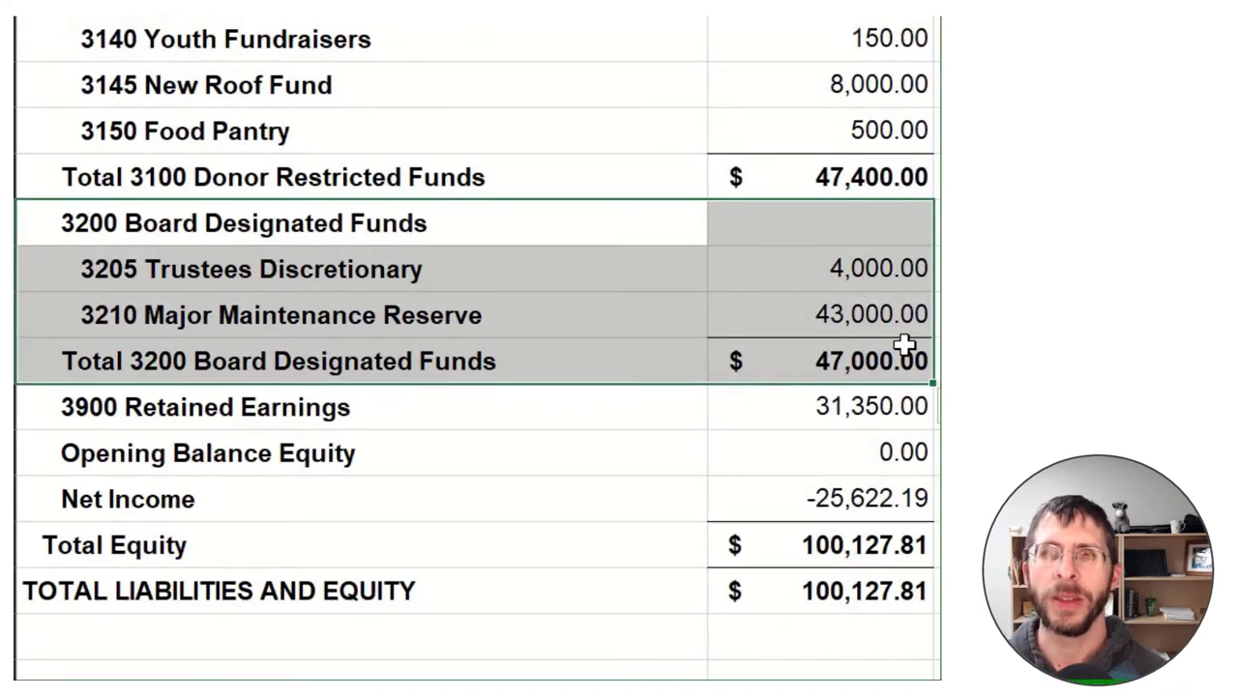
left_click_drag(895, 314, 475, 312)
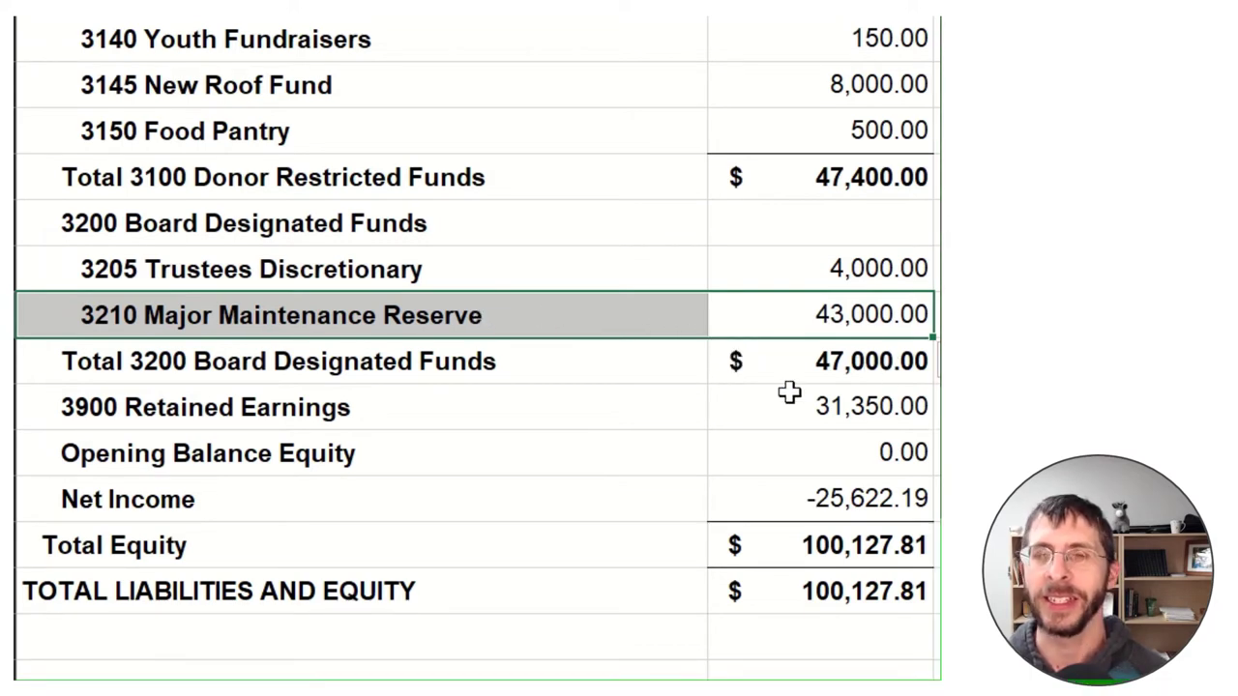
scroll(790, 392, "up", 5)
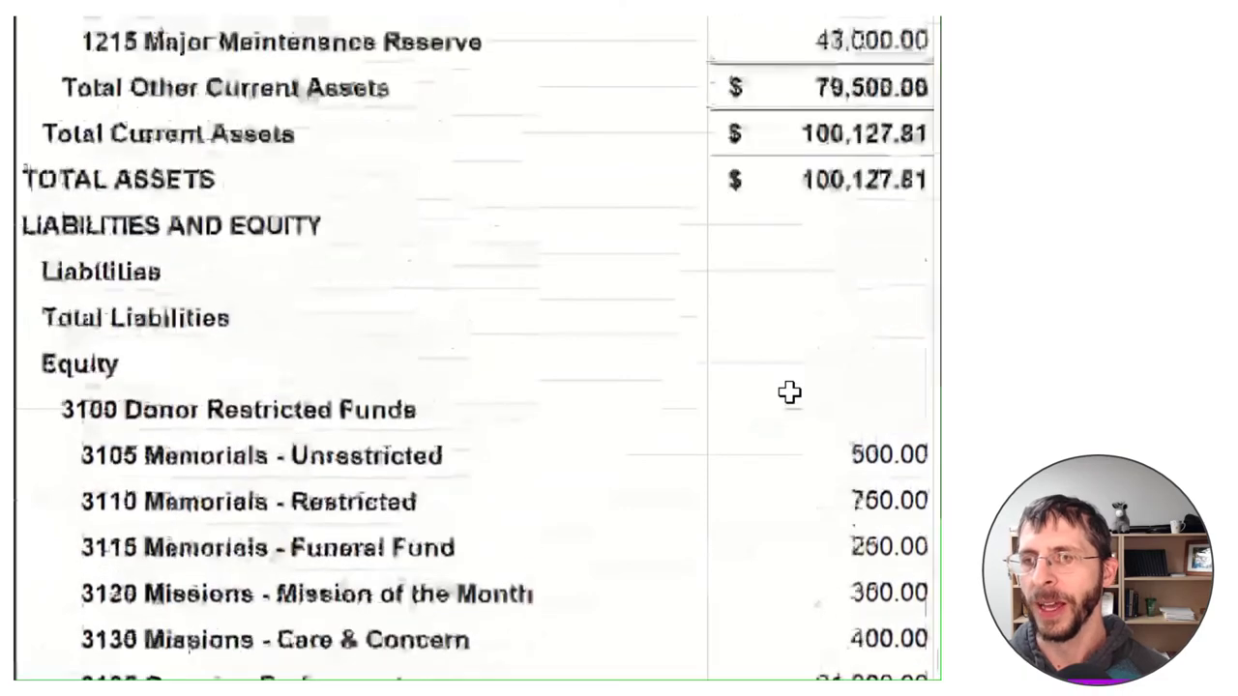
scroll(790, 392, "up", 3)
Select the 1215 Major Maintenance Reserve row and apply an option from its cell menu.
left_click(842, 406)
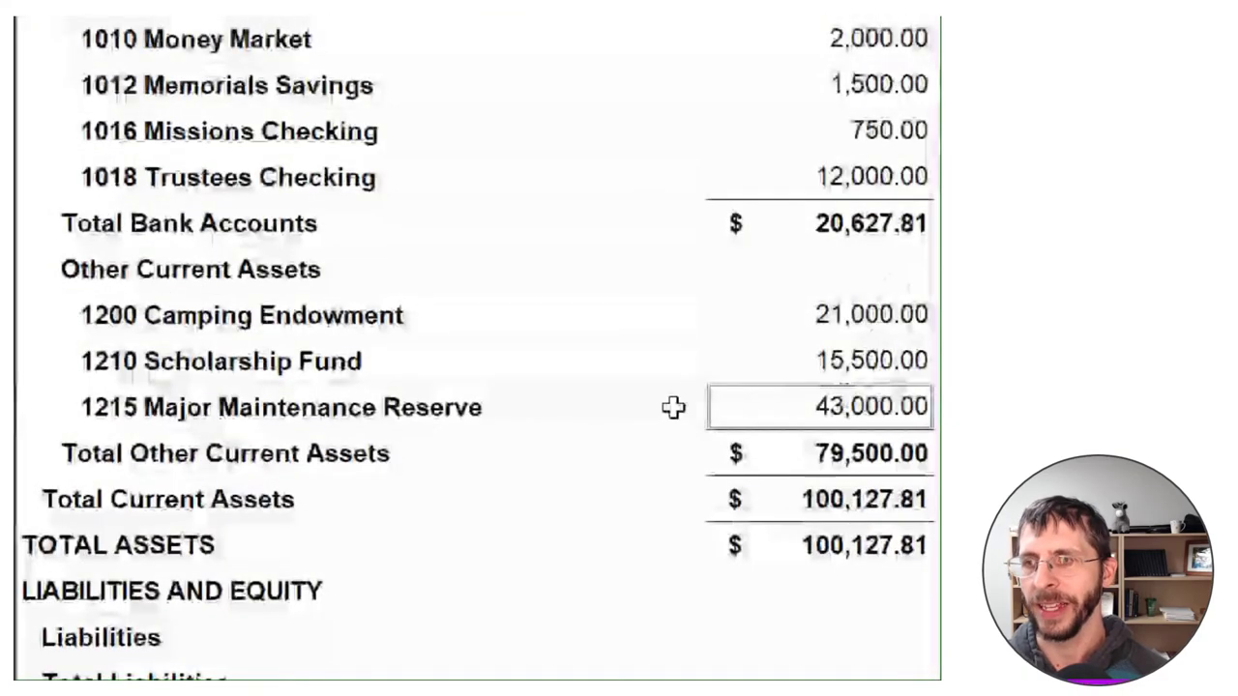
left_click_drag(674, 407, 503, 415)
right_click(511, 409)
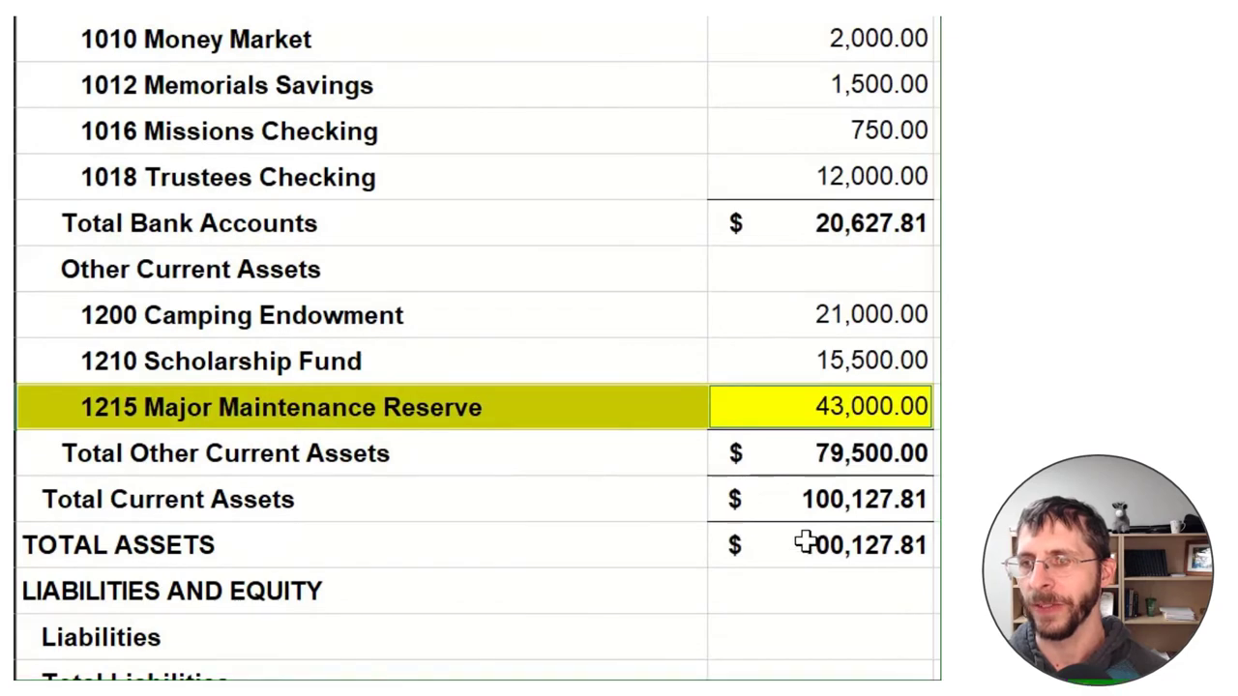
left_click(805, 544)
scroll(805, 543, "down", 7)
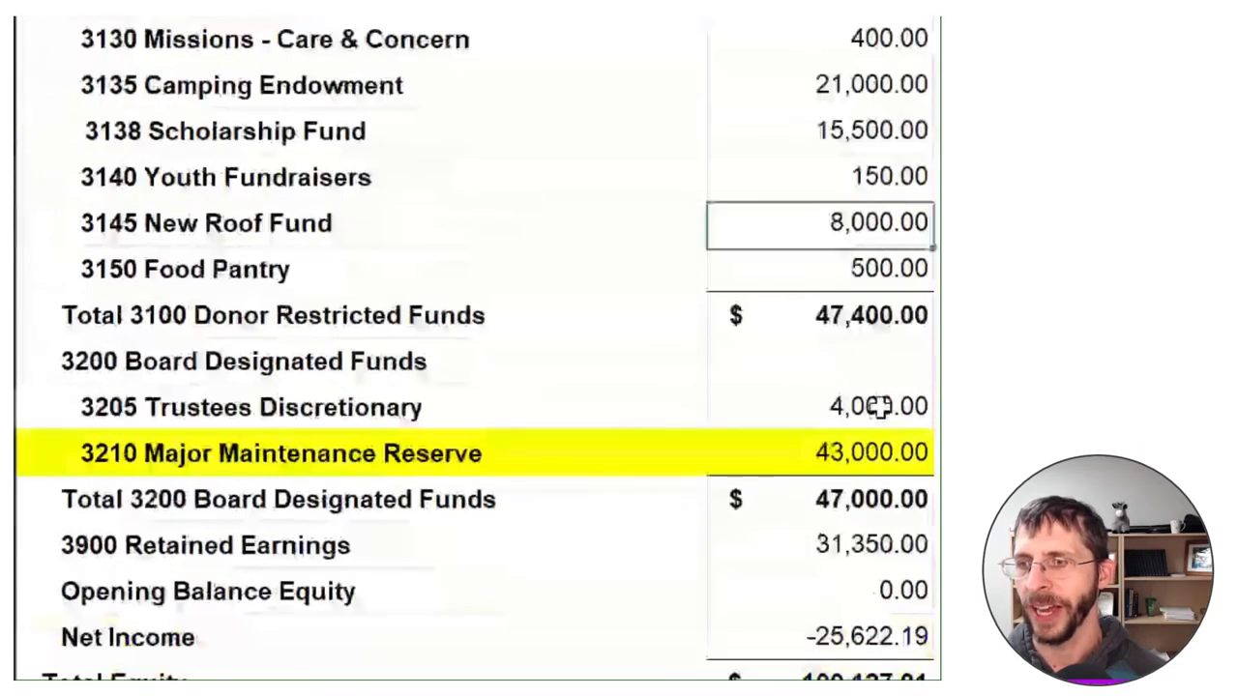
Select the 1018 Trustees Checking, 3205 Trustees Discretionary and 3145 New Roof Fund rows together.
left_click(874, 407)
scroll(873, 389, "up", 6)
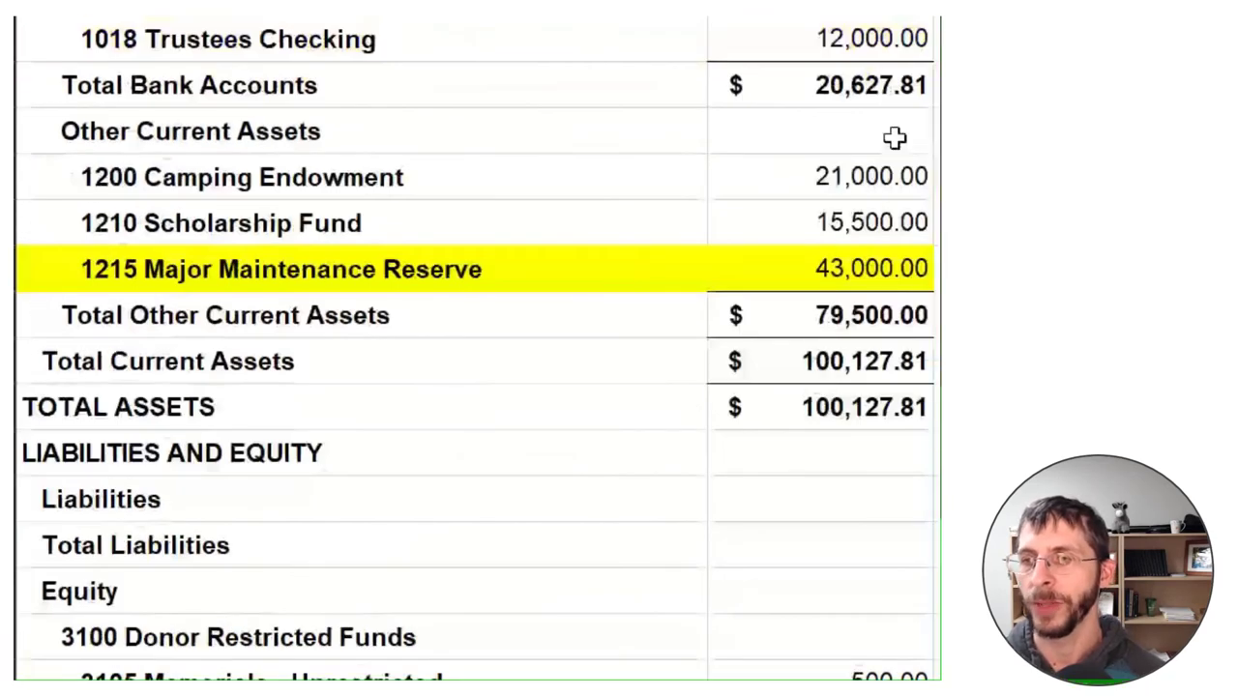
scroll(894, 138, "up", 1)
left_click_drag(841, 172, 468, 186)
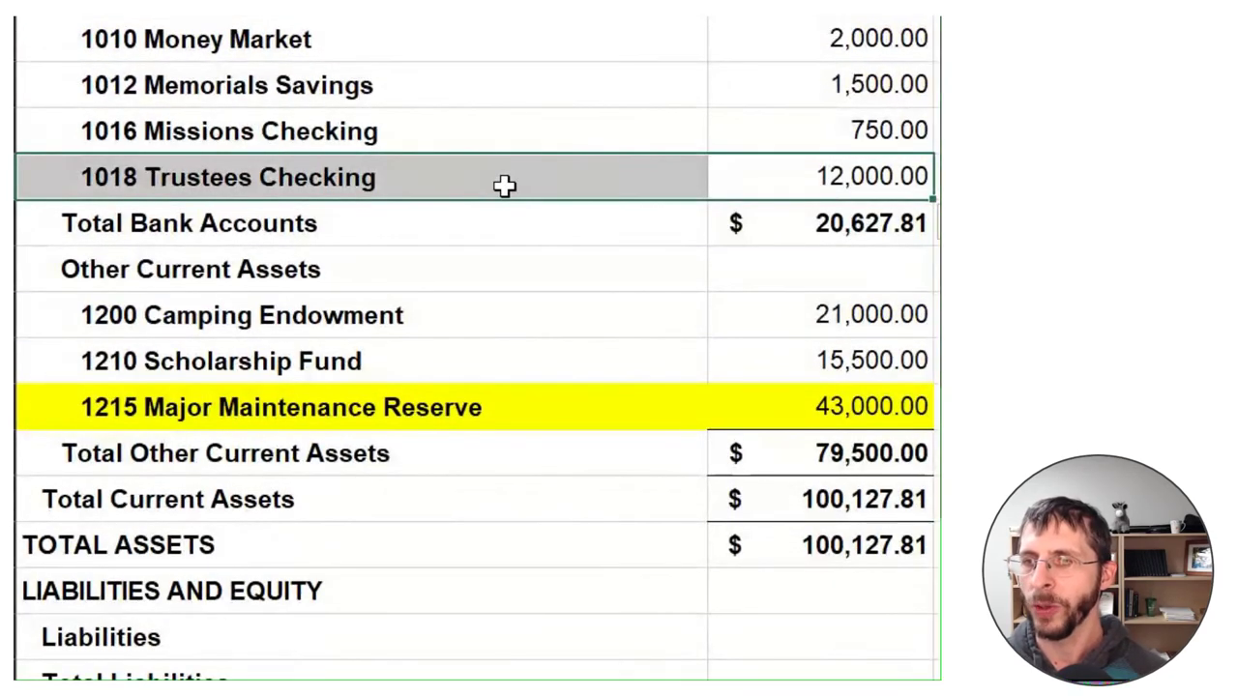
scroll(548, 345, "down", 8)
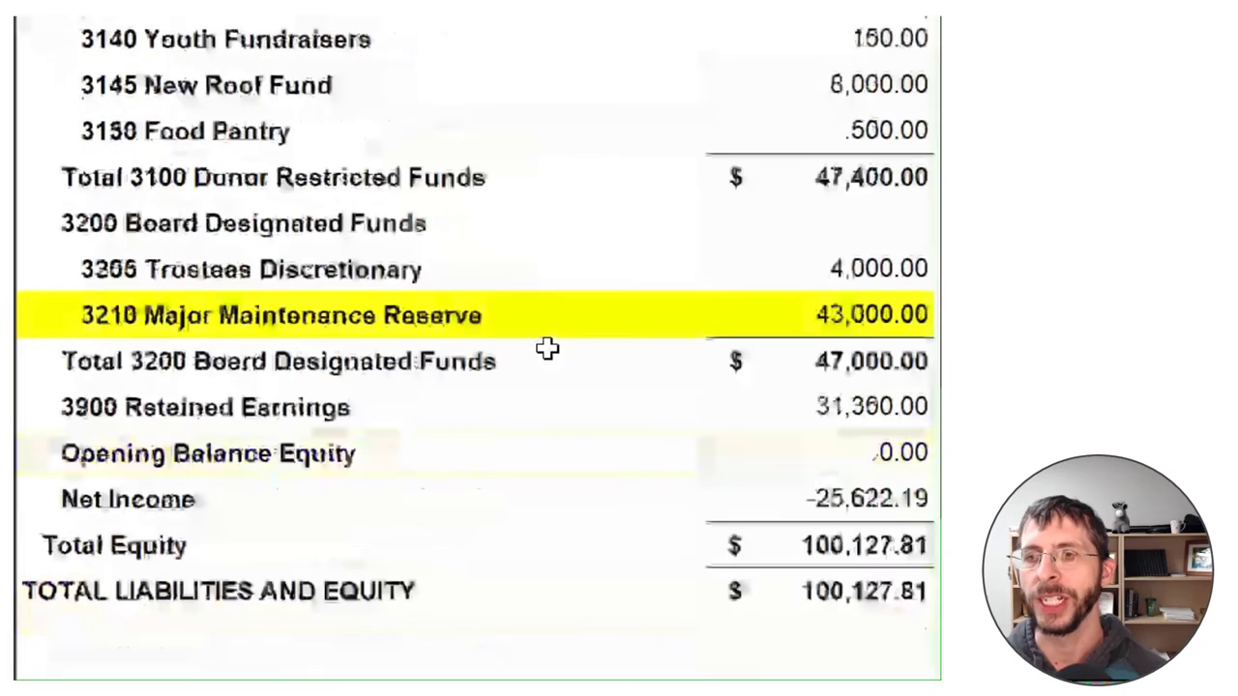
scroll(646, 290, "up", 1)
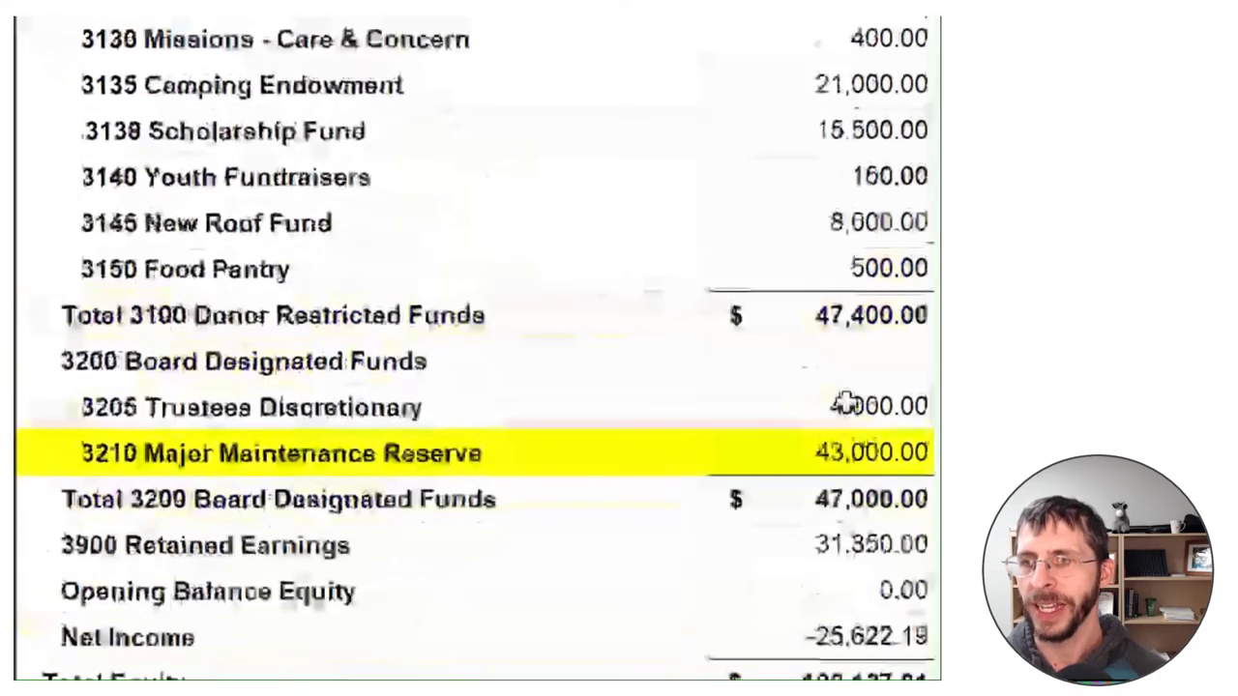
left_click_drag(844, 405, 559, 404)
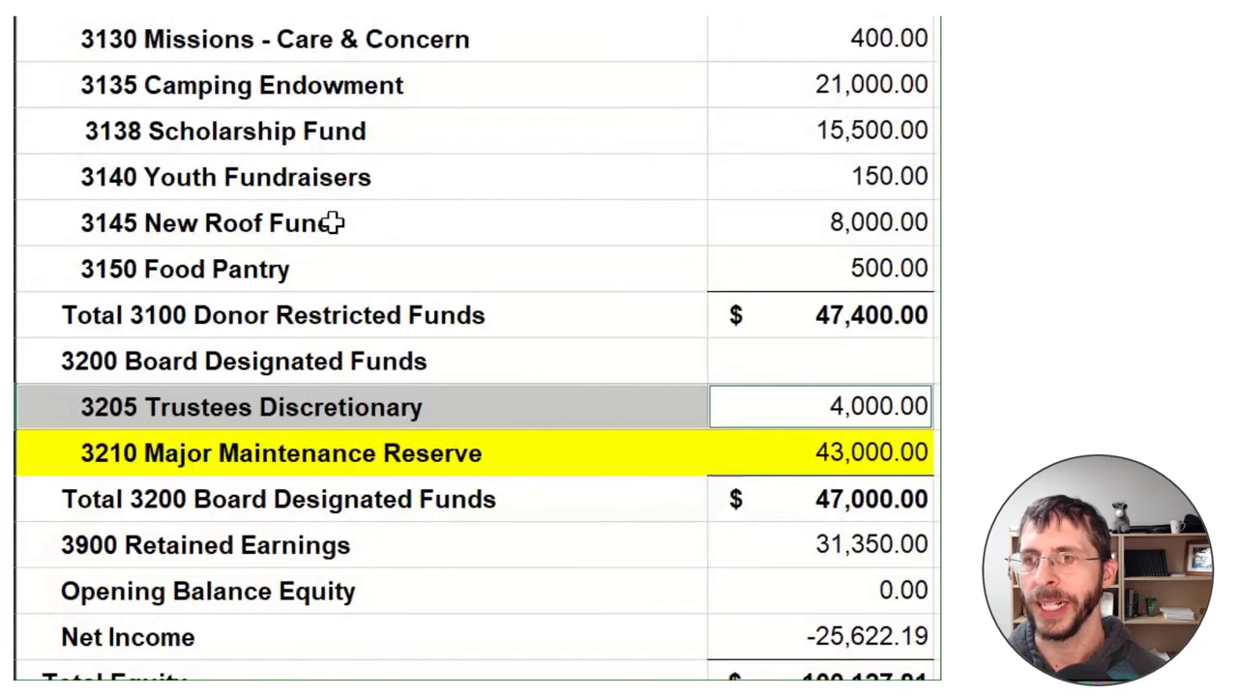
left_click_drag(334, 223, 771, 217, "ctrl")
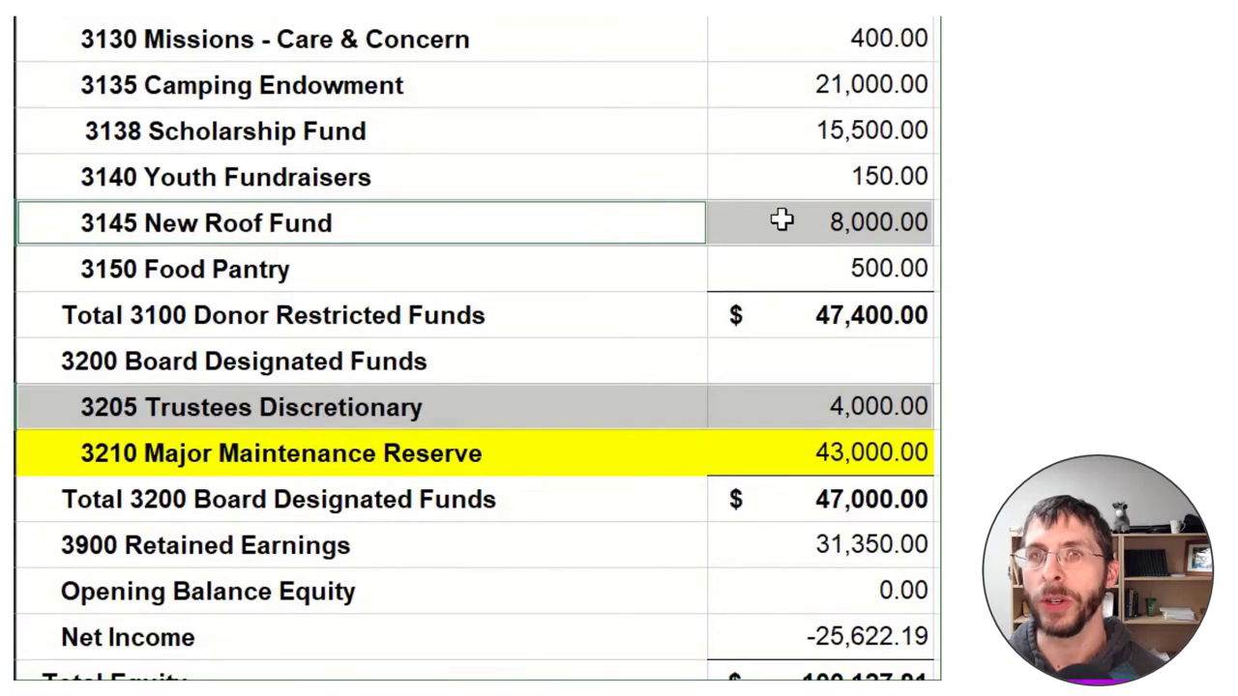
Fill the Trustees Checking, Trustees Discretionary and New Roof Fund rows green.
right_click(782, 221)
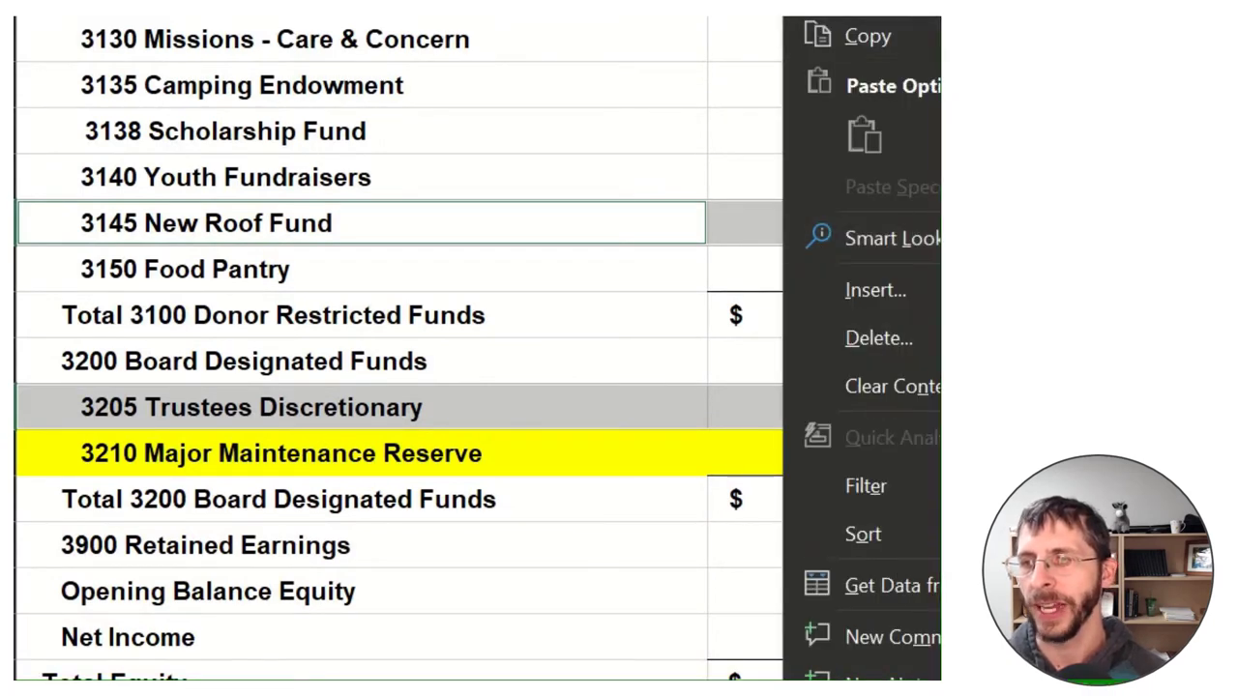
key("Escape")
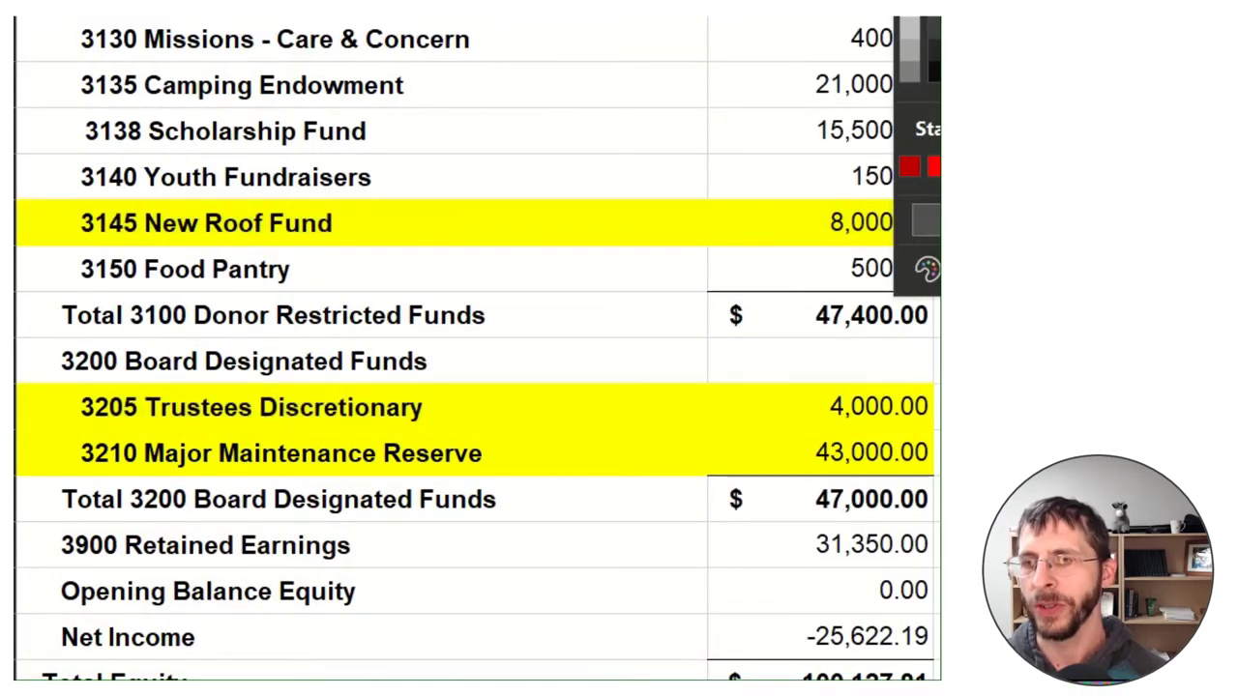
key("Return")
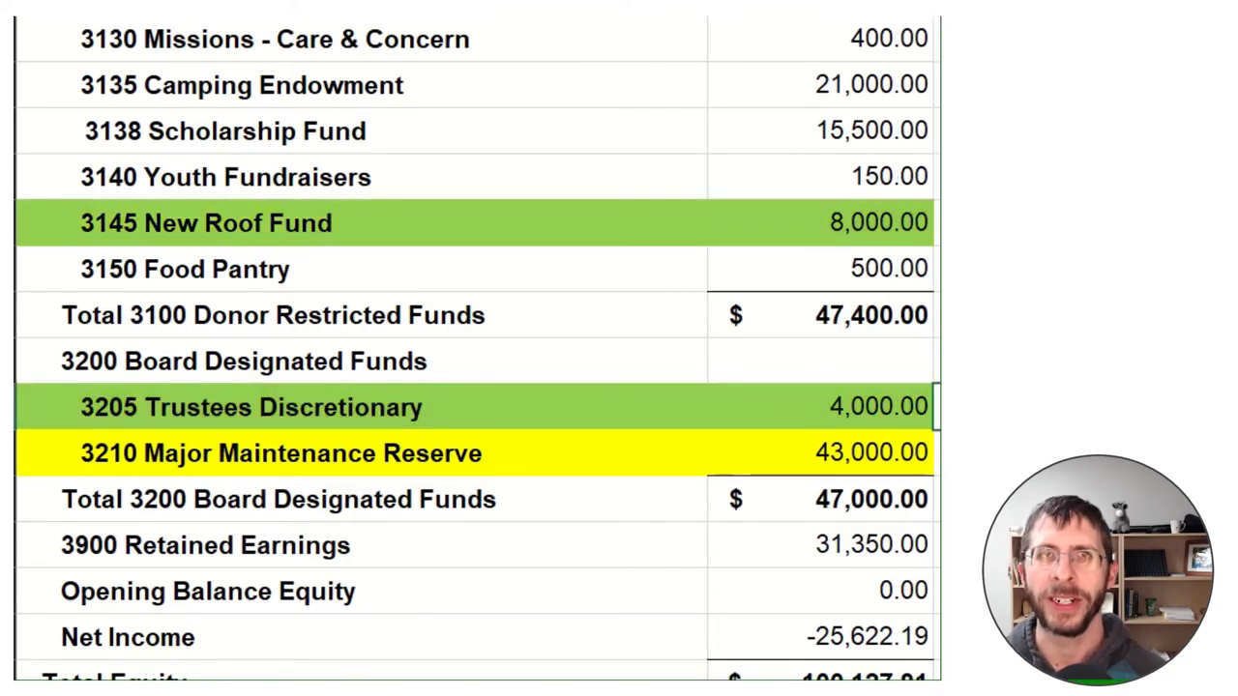
left_click(864, 411)
left_click(885, 224)
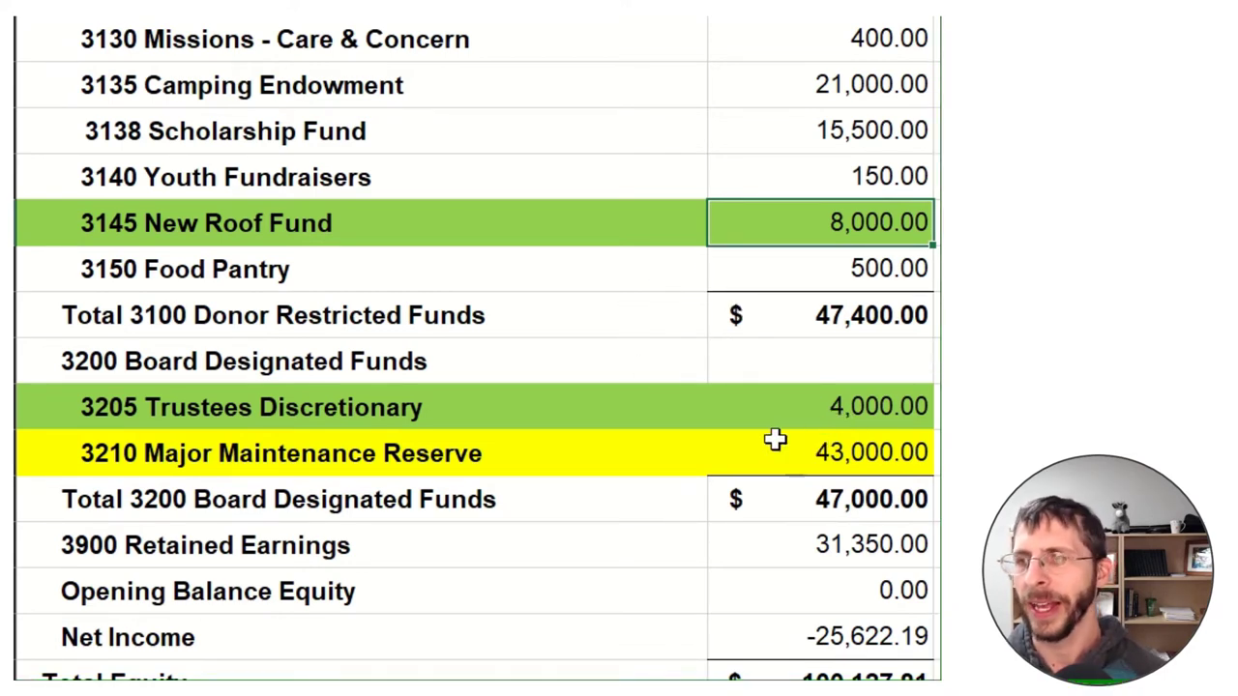
scroll(774, 439, "up", 2)
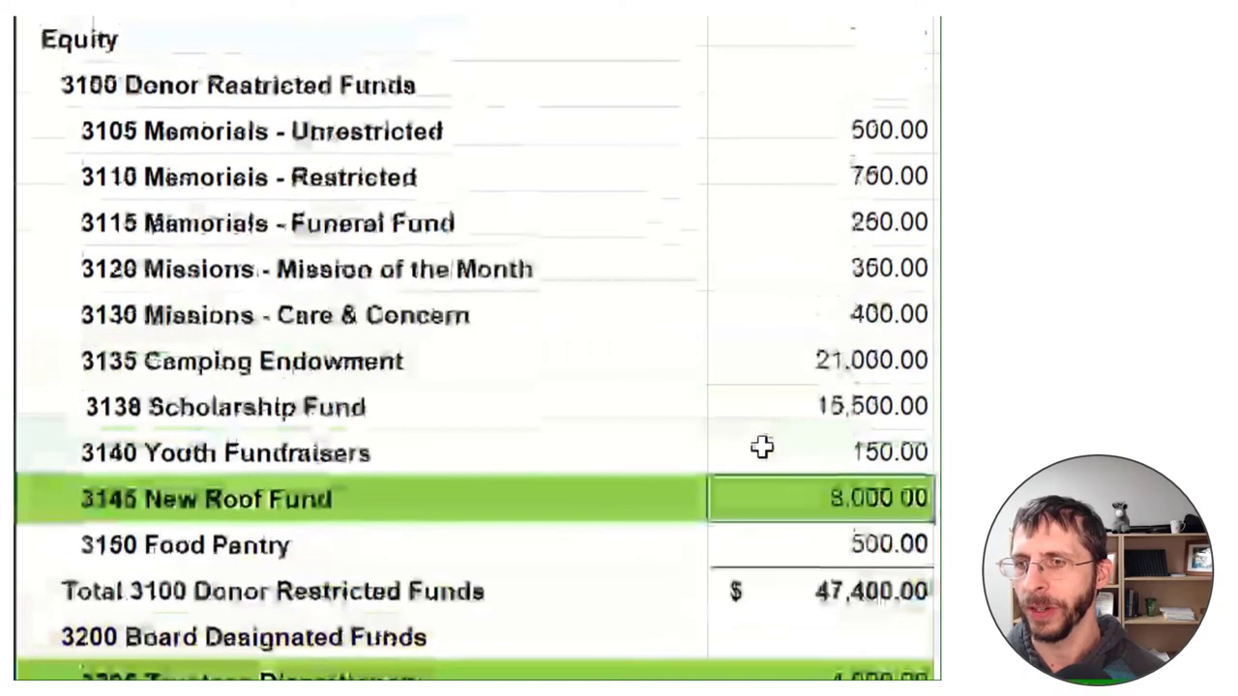
scroll(633, 522, "up", 1)
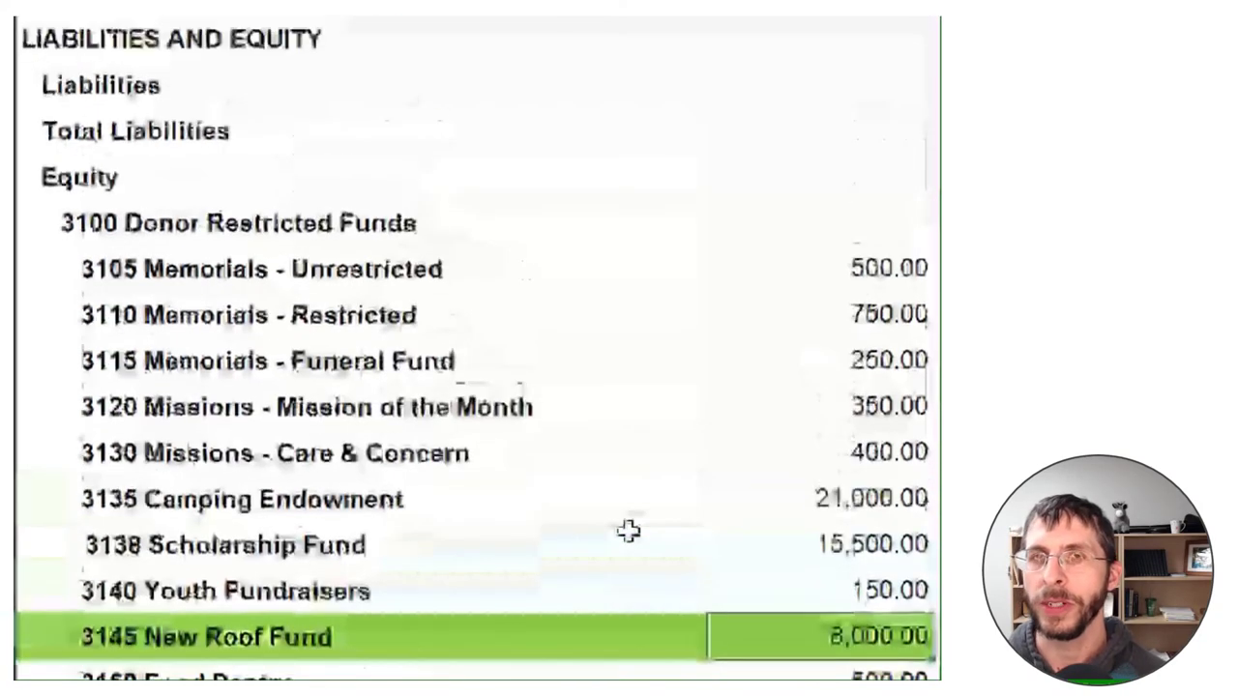
scroll(631, 518, "down", 1)
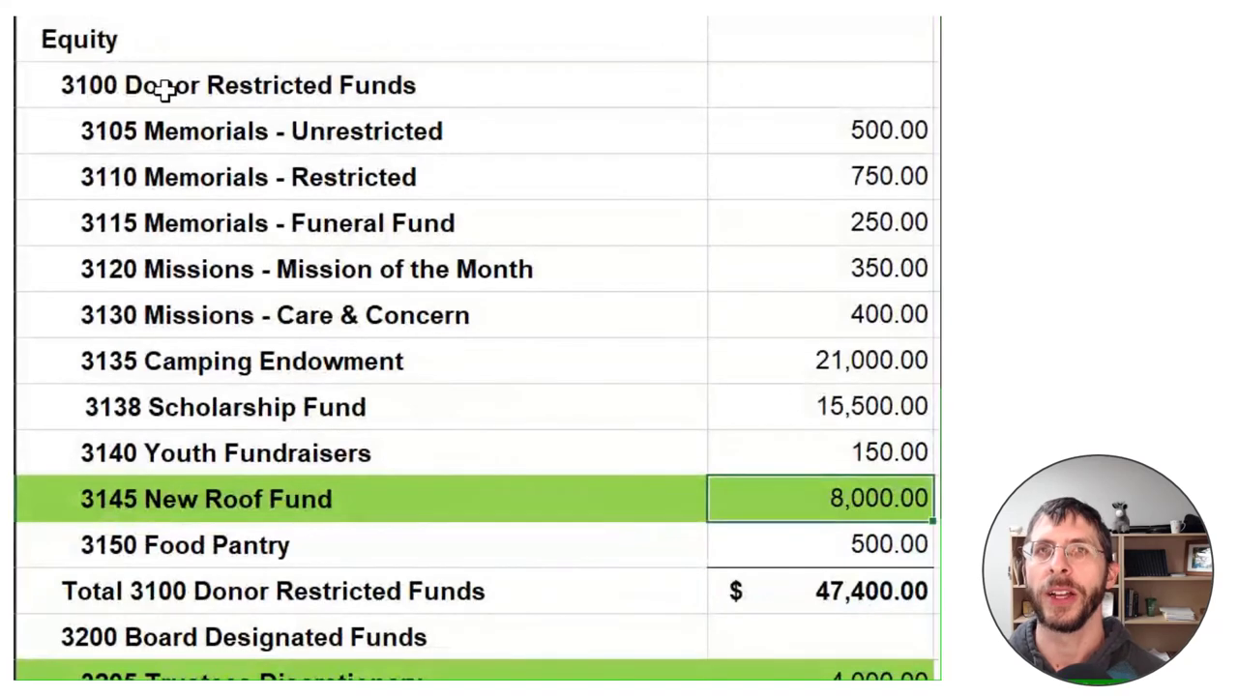
Fill the 3135/3138 fund rows and 1200/1210 asset rows light blue.
left_click_drag(171, 88, 849, 591)
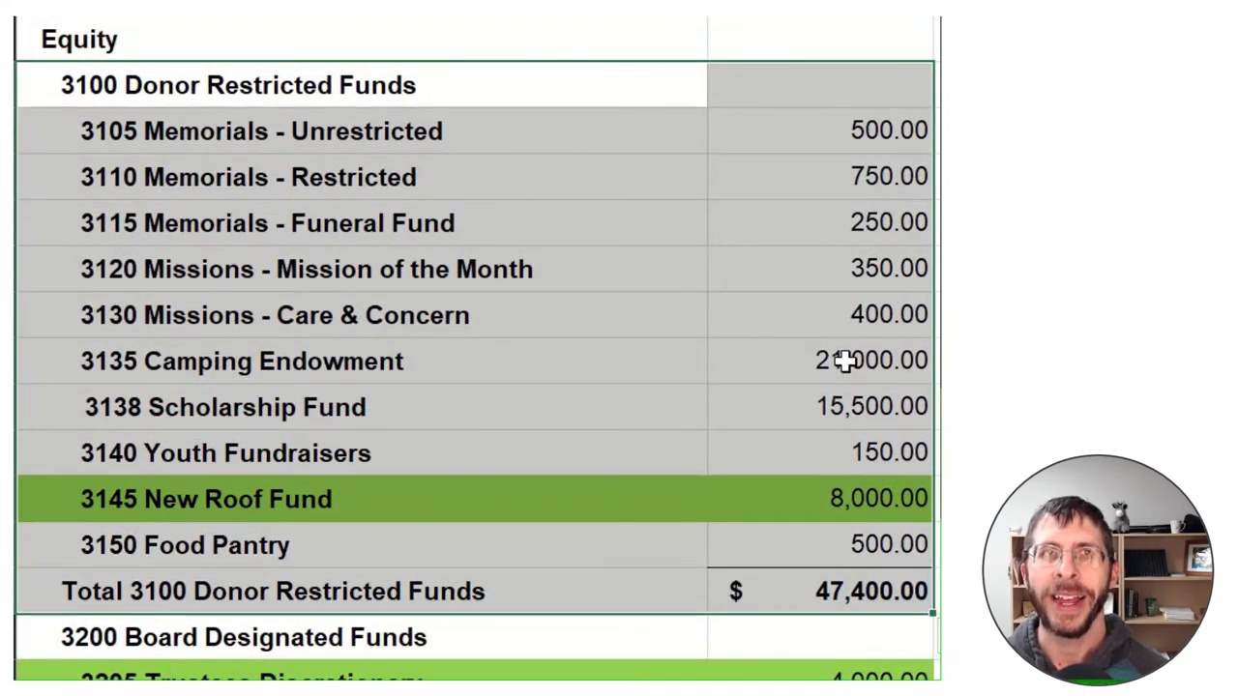
left_click_drag(845, 361, 378, 415)
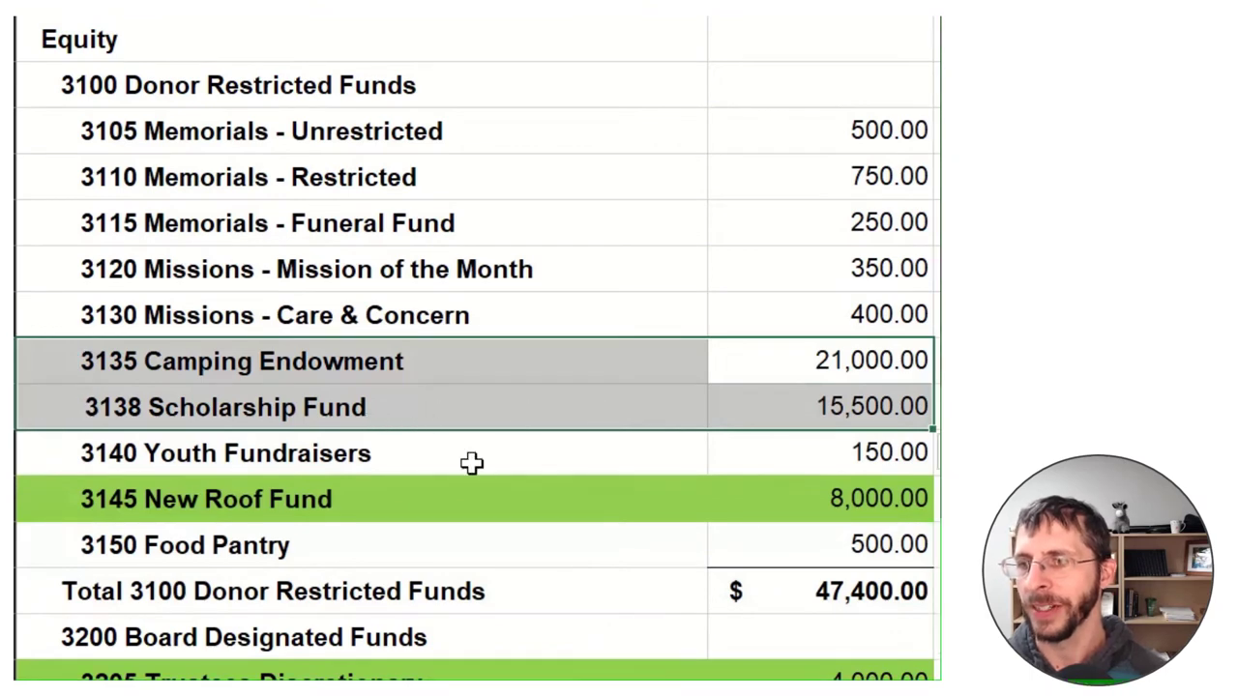
scroll(474, 472, "up", 5)
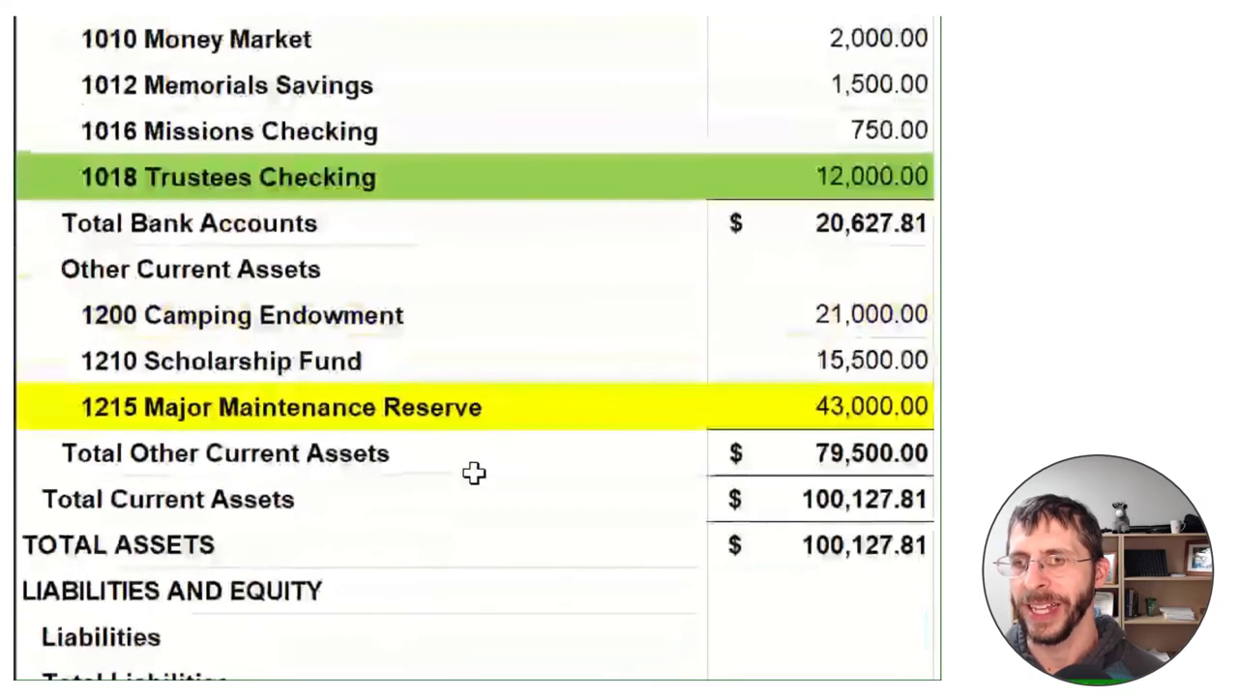
left_click_drag(454, 327, 844, 354)
right_click(845, 354)
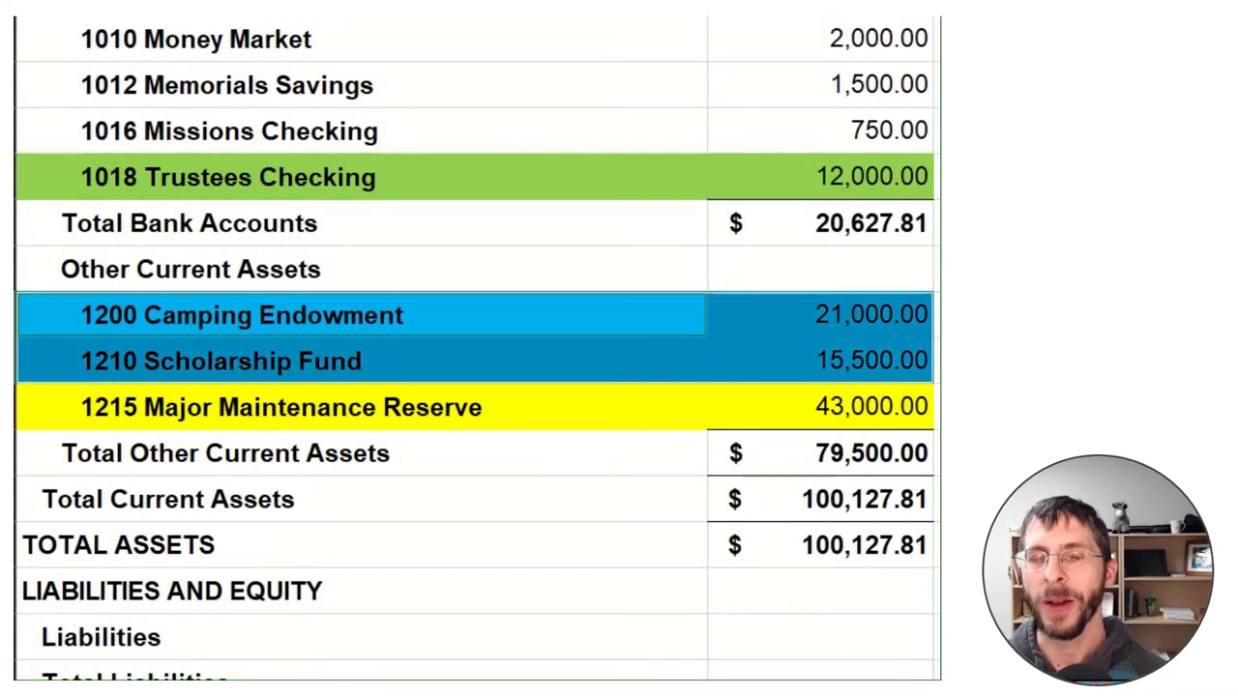
left_click(831, 436)
Select the 3105–3115 Memorials fund rows.
scroll(760, 516, "down", 5)
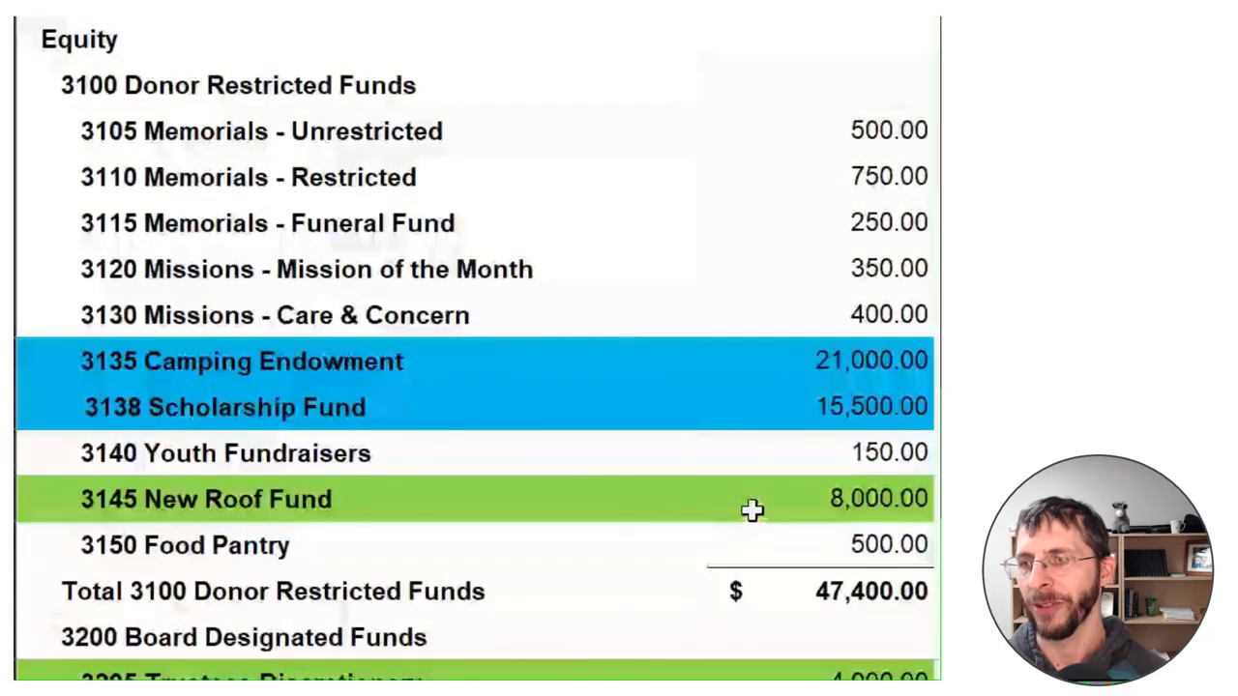
left_click_drag(863, 150, 480, 220)
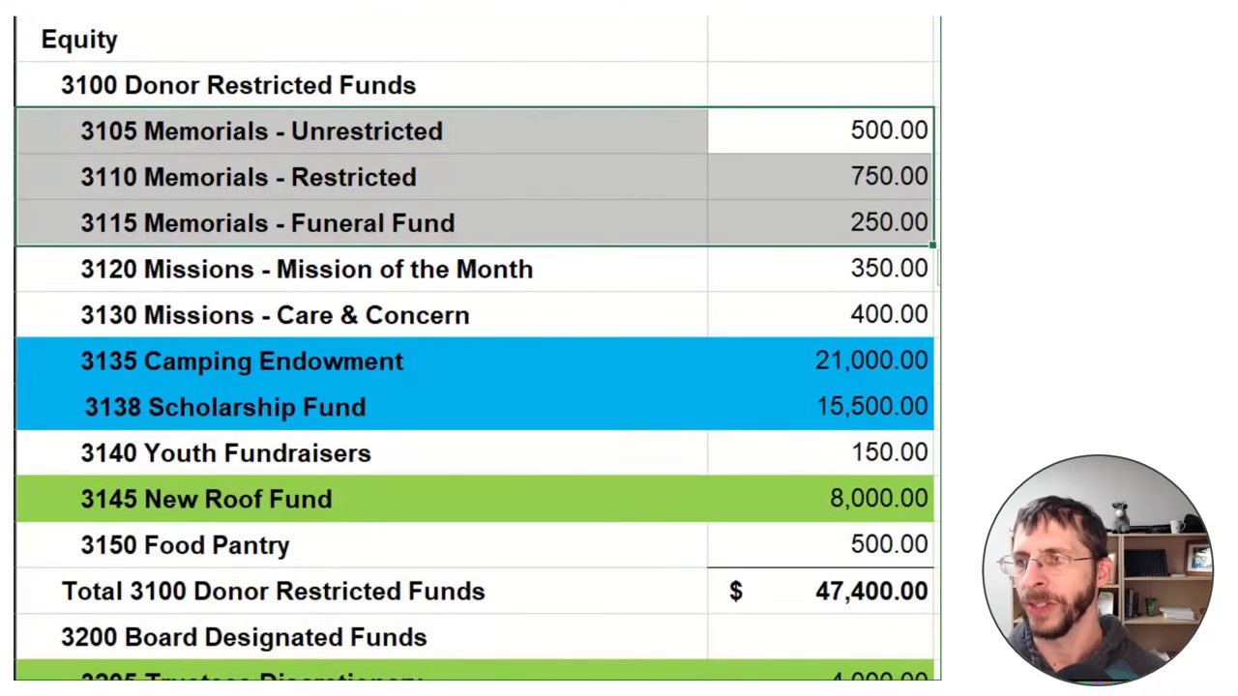
scroll(717, 410, "up", 7)
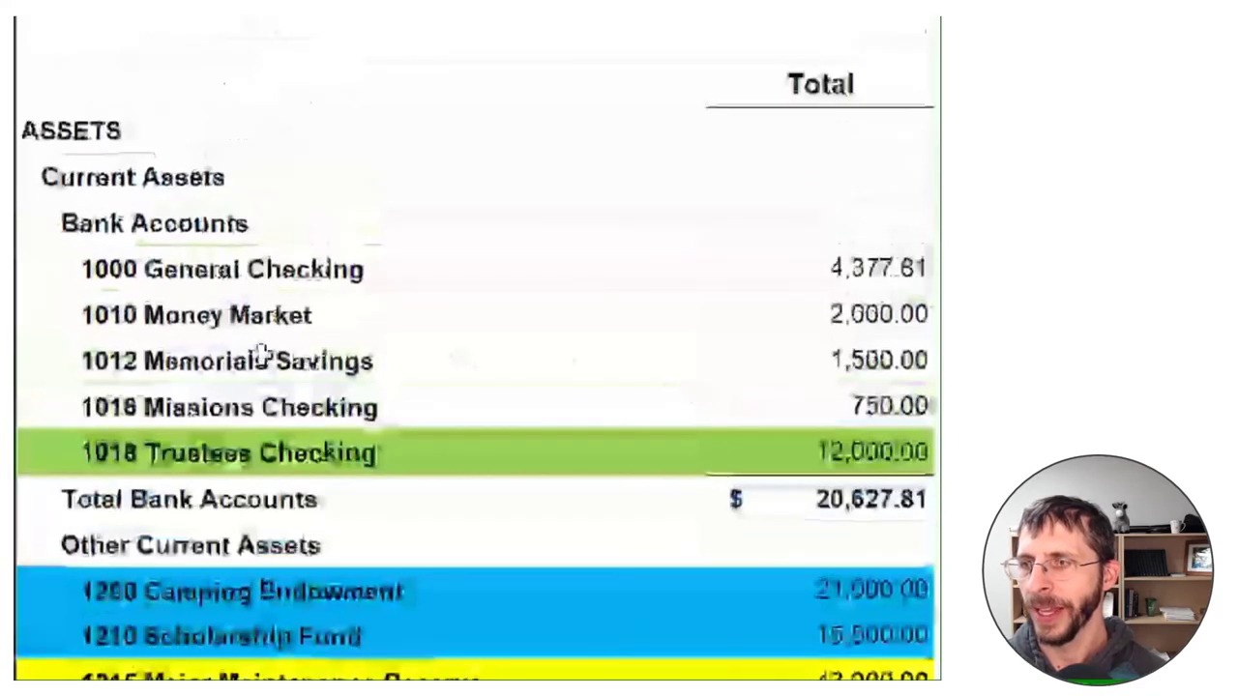
Add the 1012 Memorials Savings row and fill the selection light grey.
left_click_drag(261, 354, 752, 359)
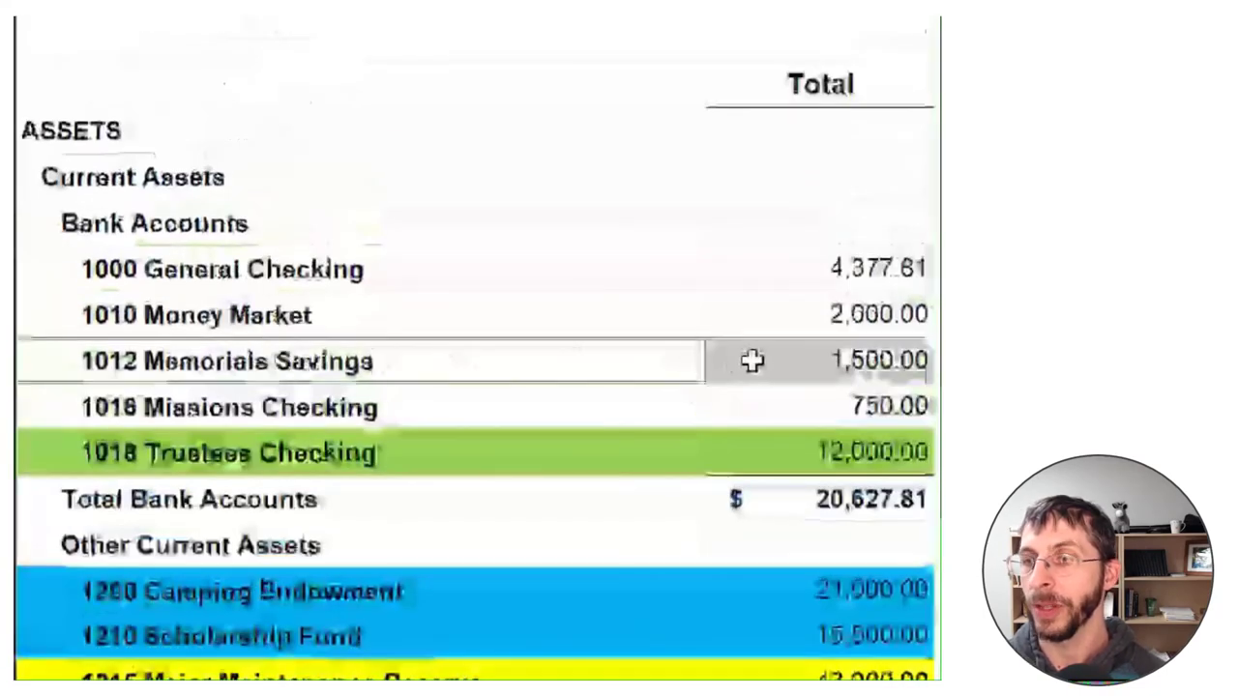
right_click(754, 368)
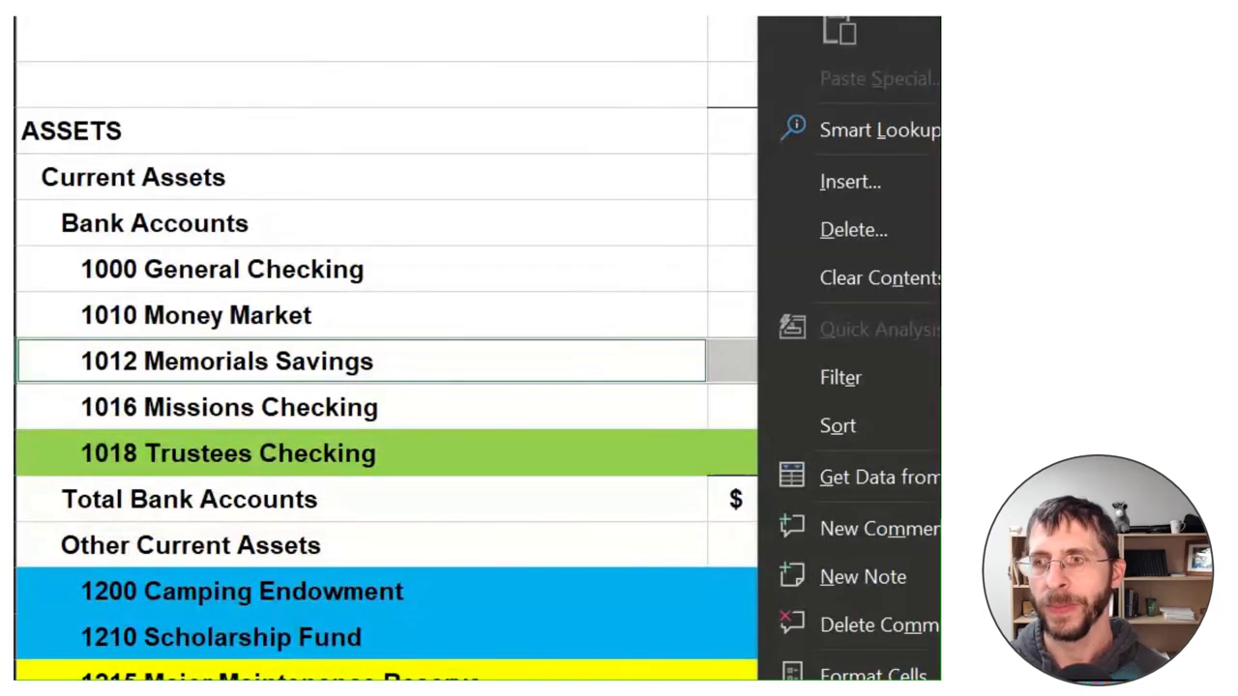
left_click(884, 677)
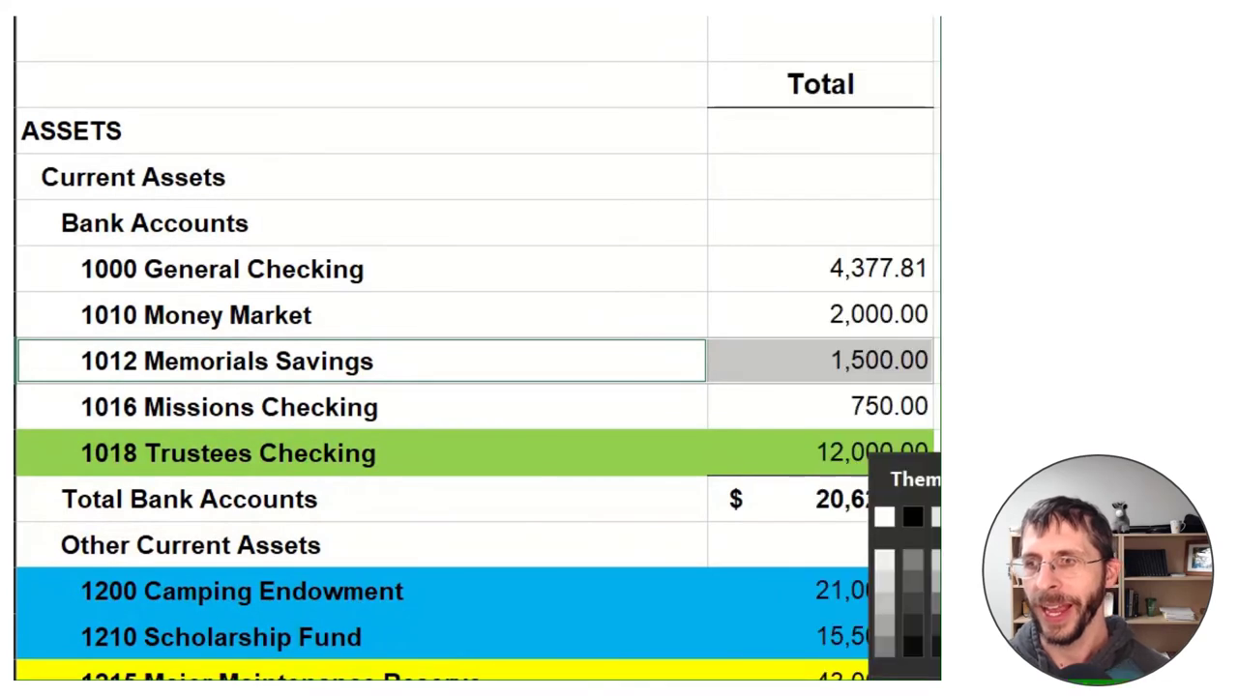
left_click(884, 586)
left_click(855, 600)
Select the 3120 and 3130 Missions rows together with 1016 Missions Checking.
scroll(855, 605, "down", 5)
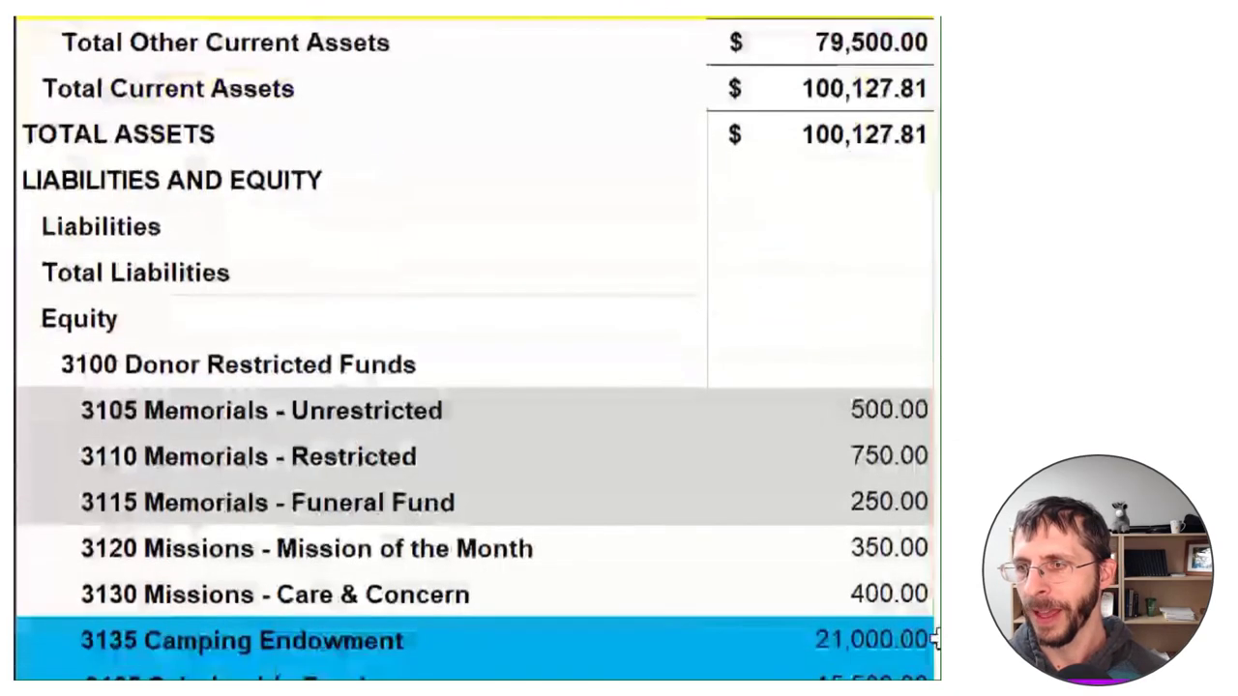
left_click_drag(323, 552, 788, 572)
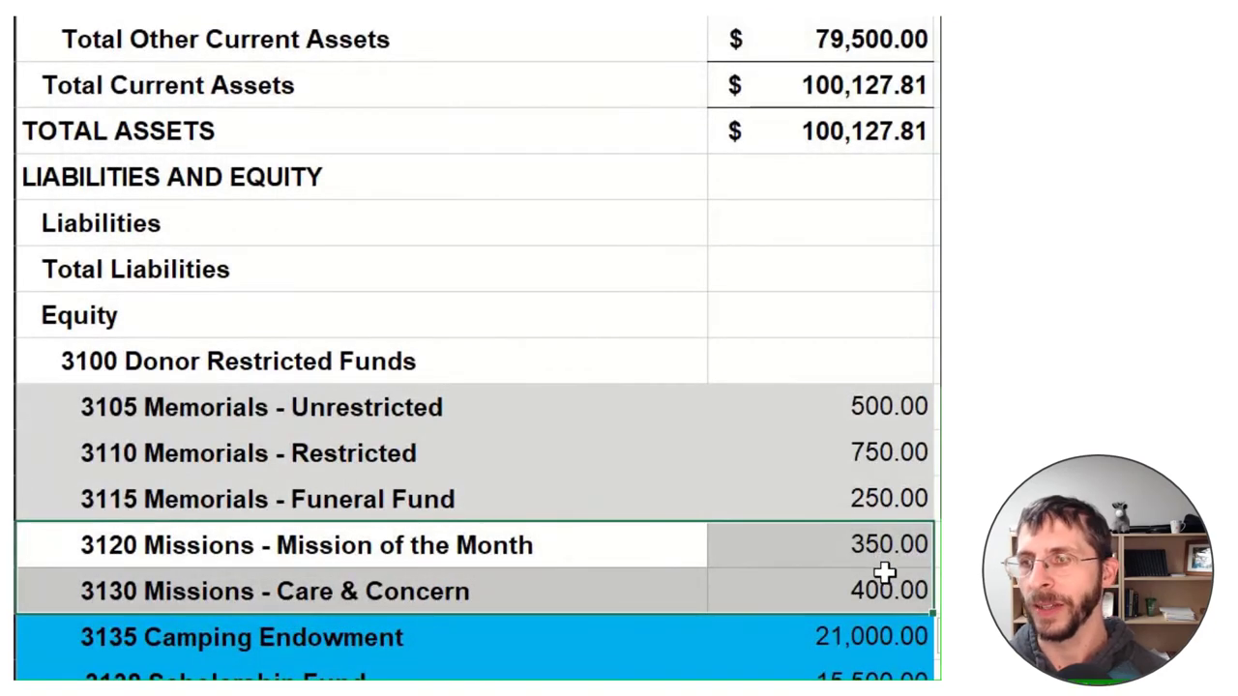
scroll(874, 540, "up", 5)
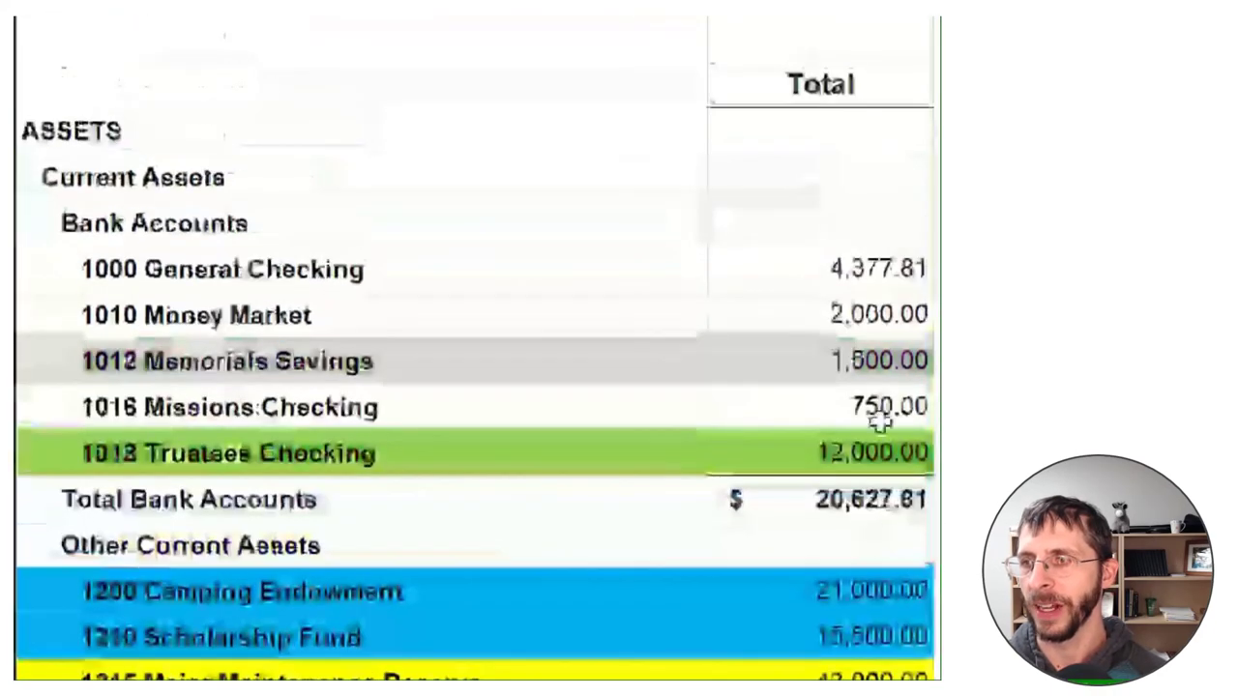
left_click_drag(890, 408, 429, 406)
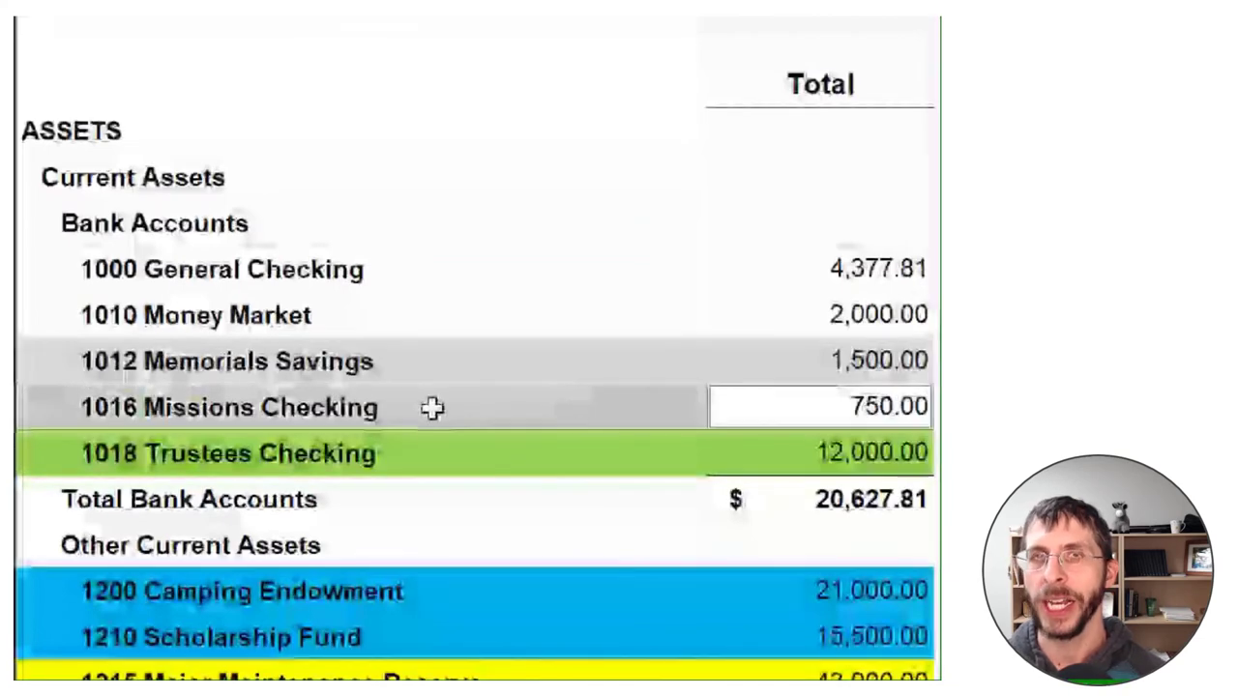
Fill the 1016 Missions Checking and 3120/3130 Missions rows gold.
right_click(429, 407)
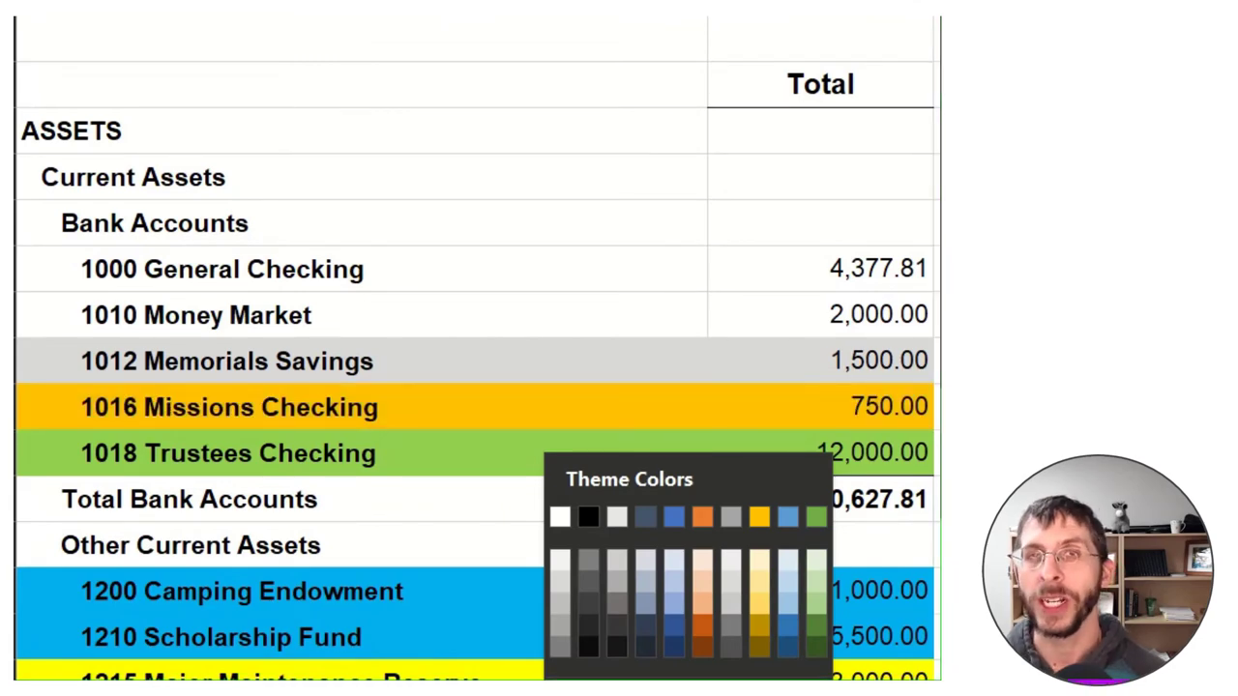
left_click(760, 518)
left_click(851, 545)
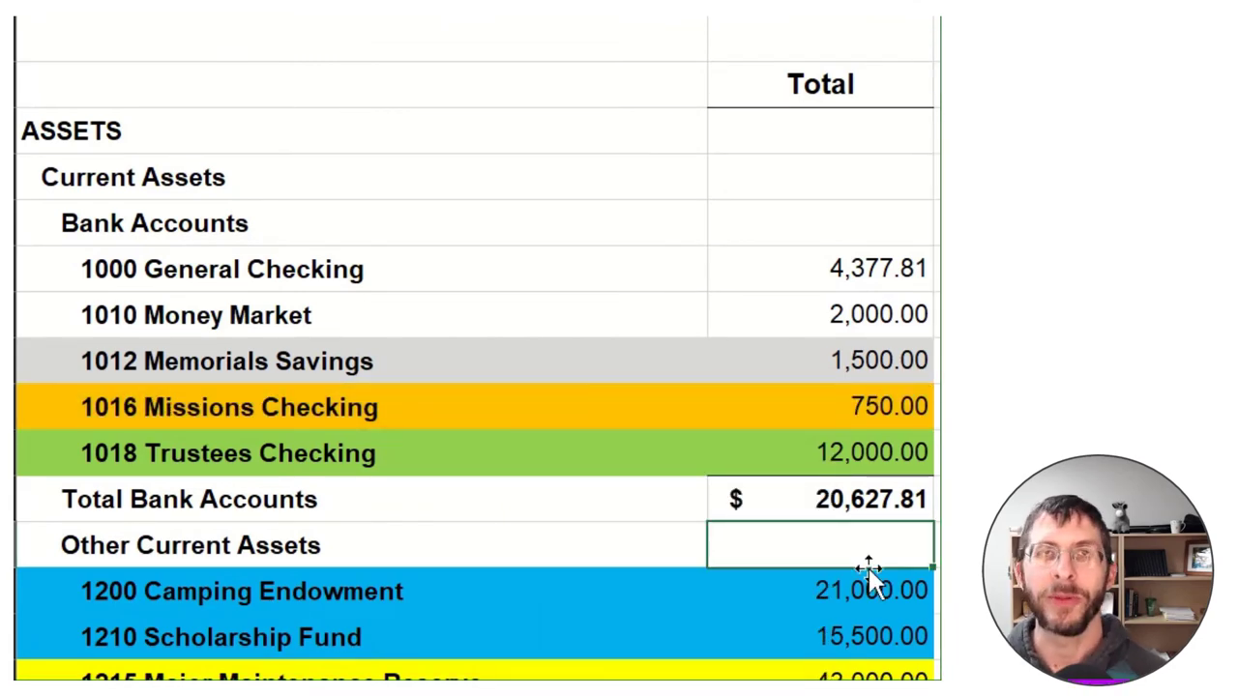
scroll(841, 549, "down", 1)
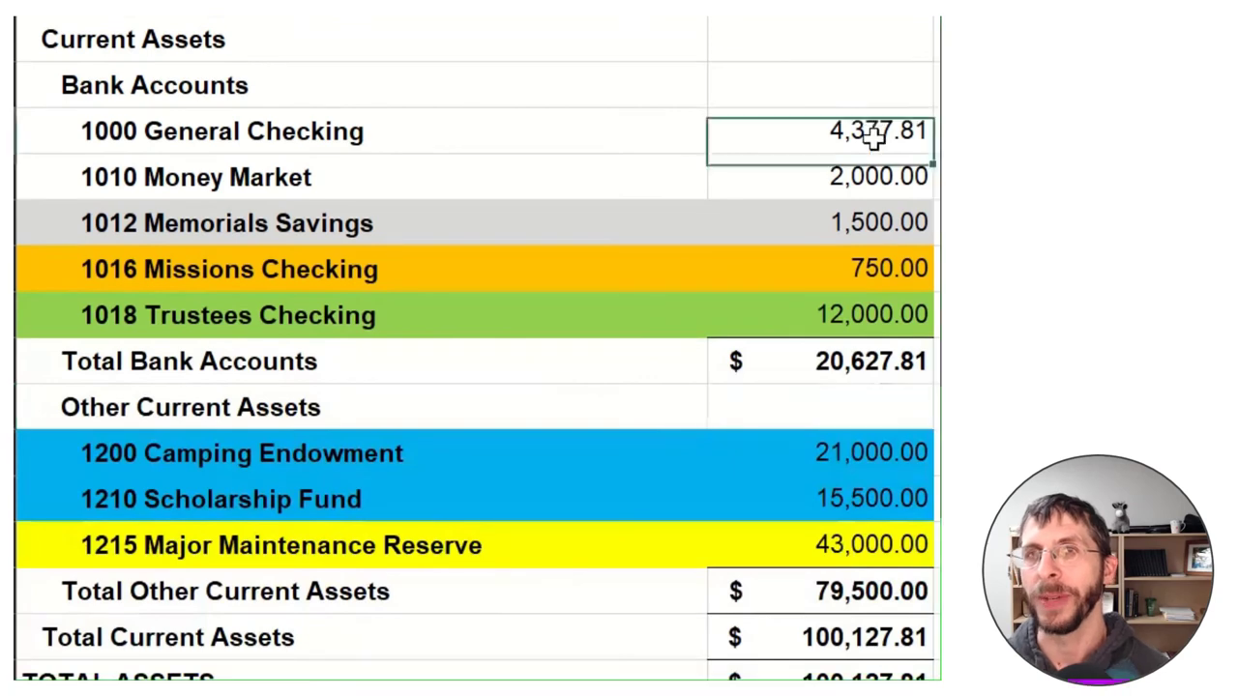
left_click_drag(870, 130, 834, 160)
Select the 3140 and 3150 values plus Retained Earnings through Net Income values.
scroll(822, 359, "down", 1)
scroll(818, 368, "down", 6)
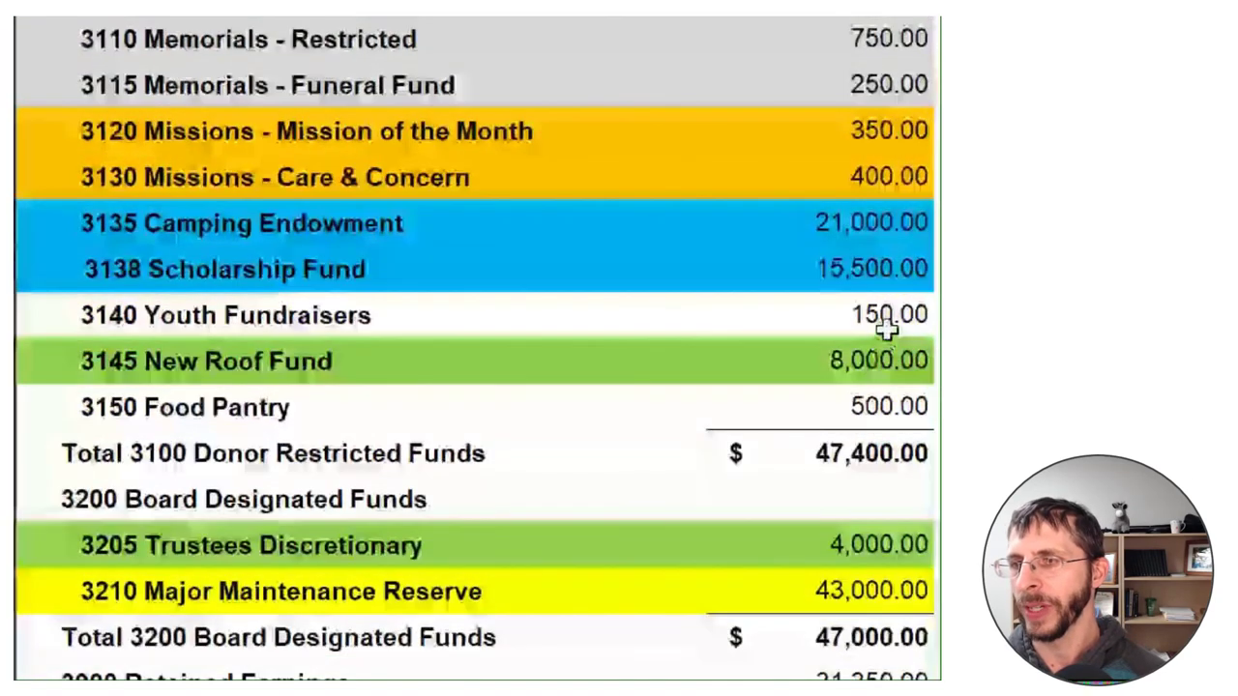
left_click(901, 313)
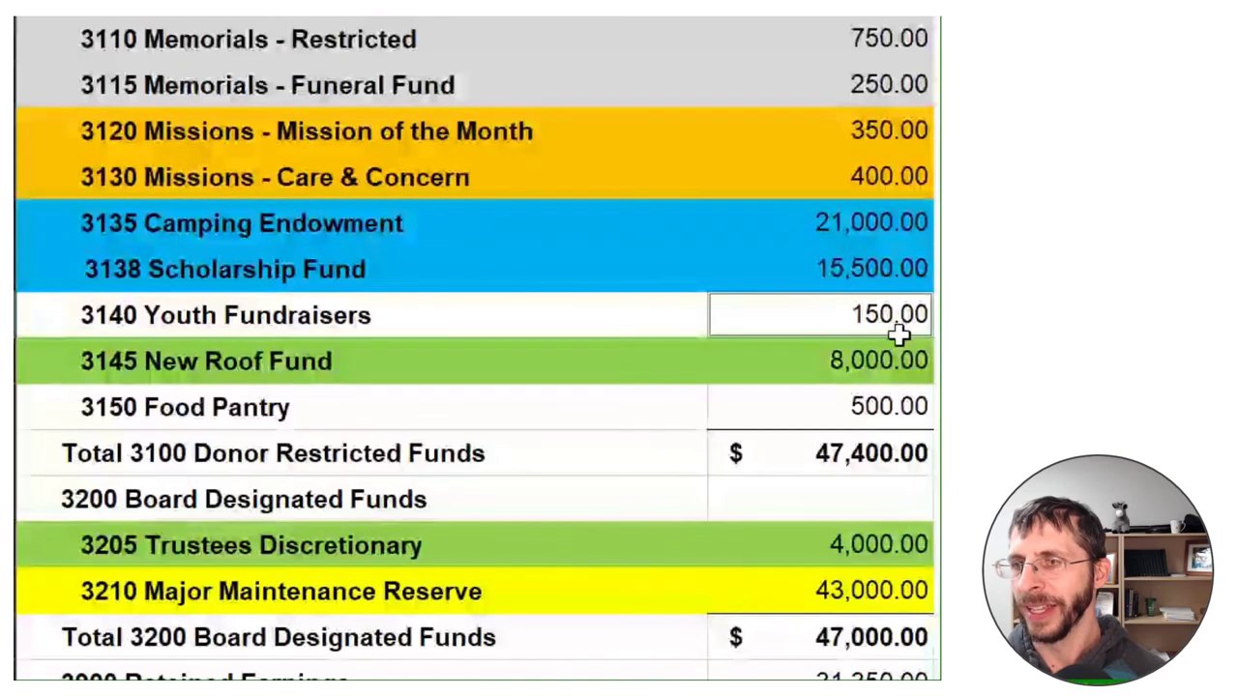
left_click(866, 407, "ctrl")
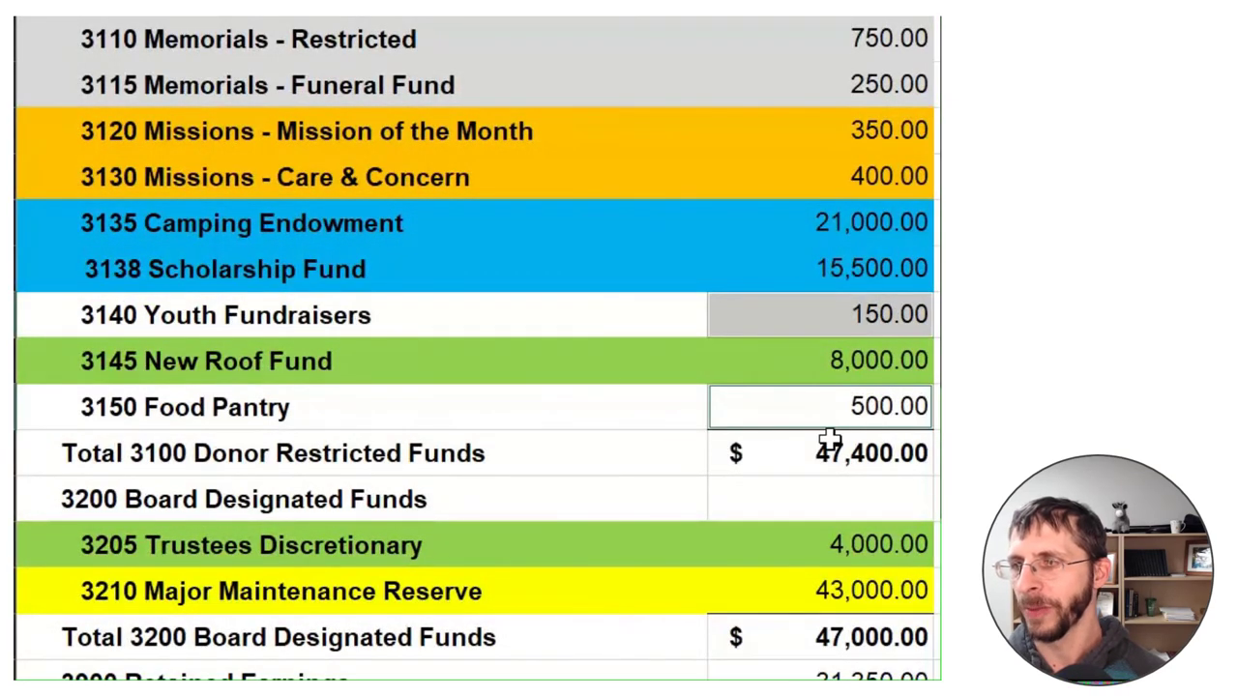
scroll(829, 445, "down", 1)
left_click(886, 267)
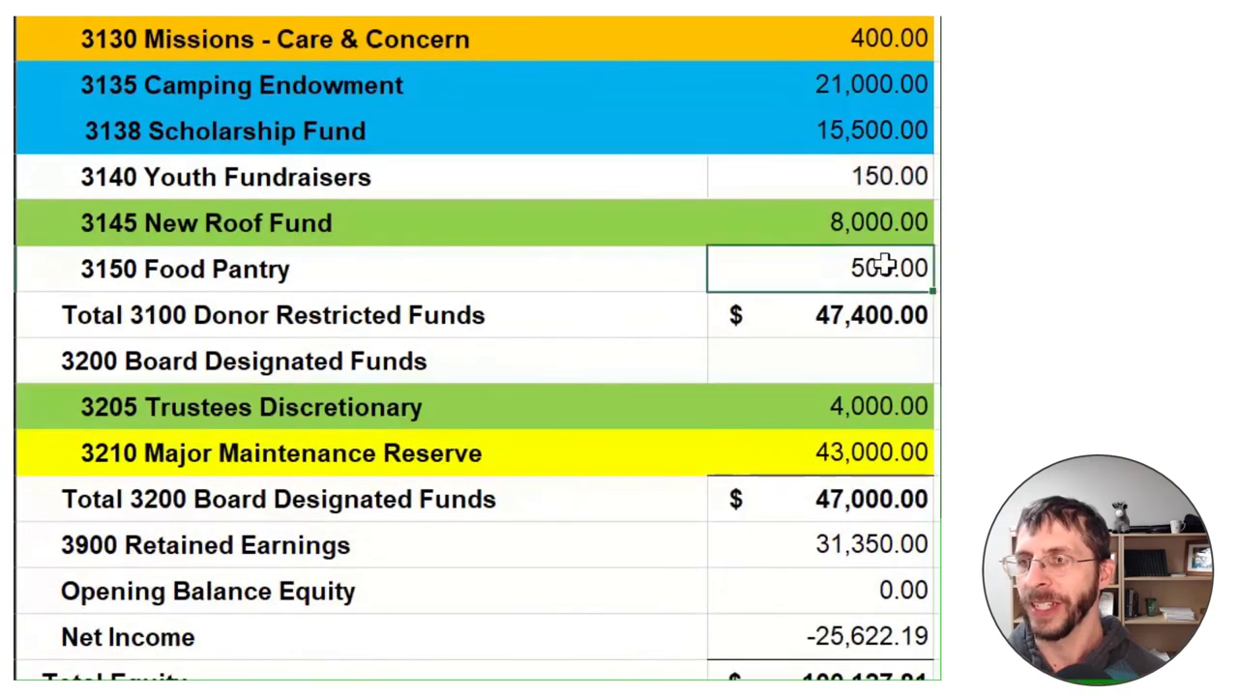
left_click(892, 179, "ctrl")
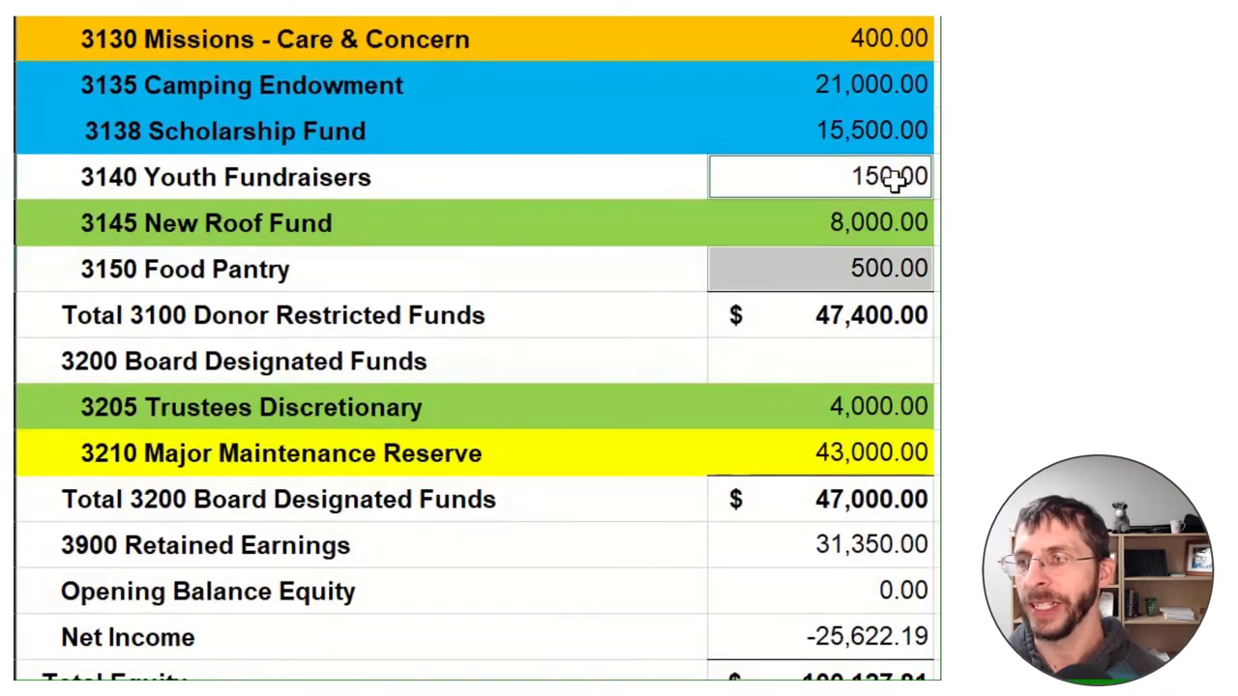
left_click_drag(855, 545, 868, 634)
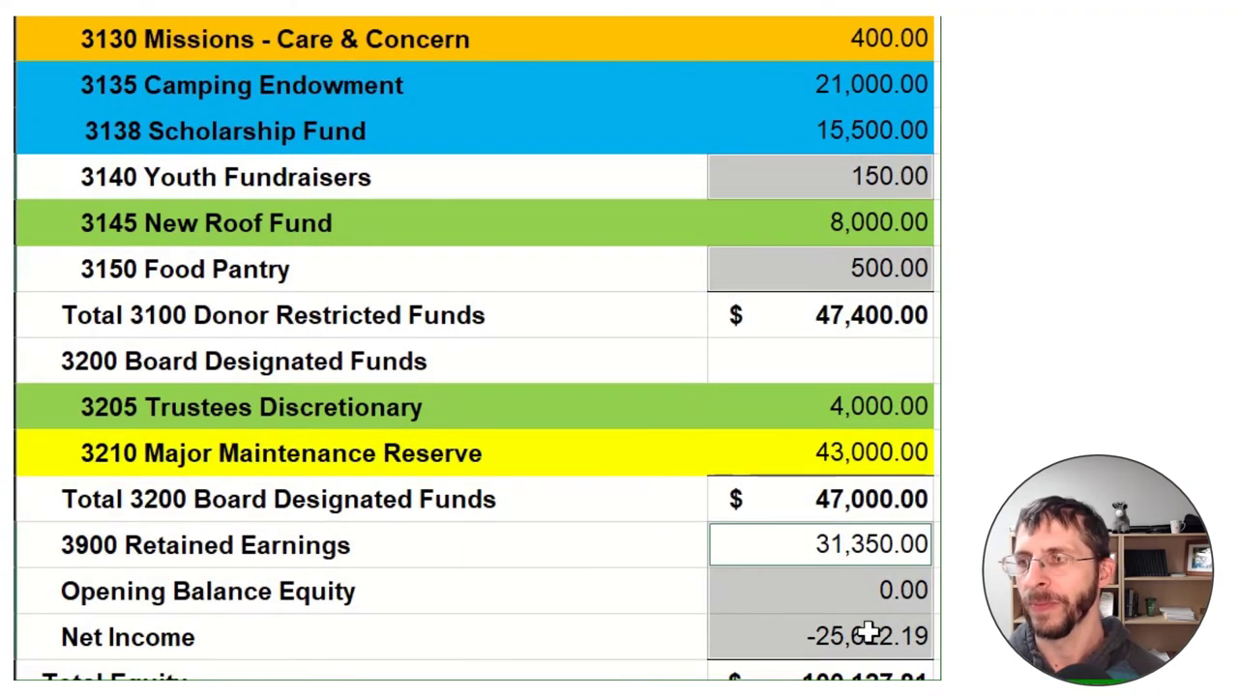
Add the 1000 General Checking and 1010 Money Market values to the unmatched selection.
scroll(789, 569, "up", 10)
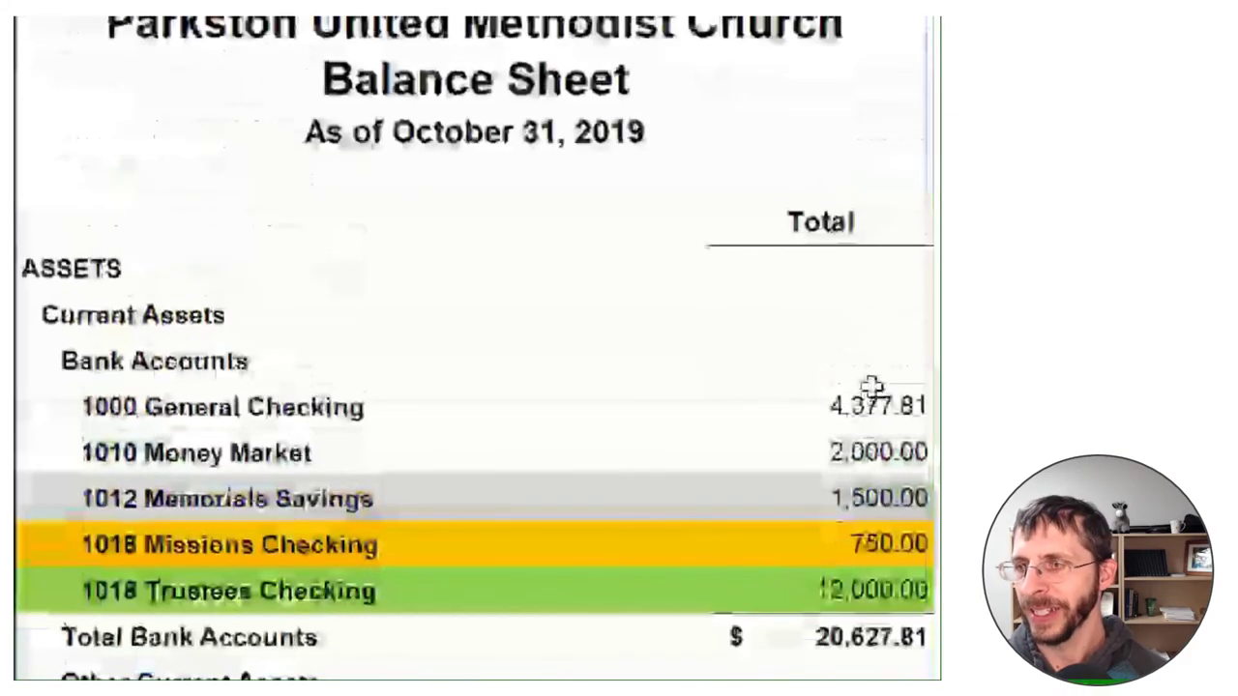
left_click_drag(871, 405, 864, 440)
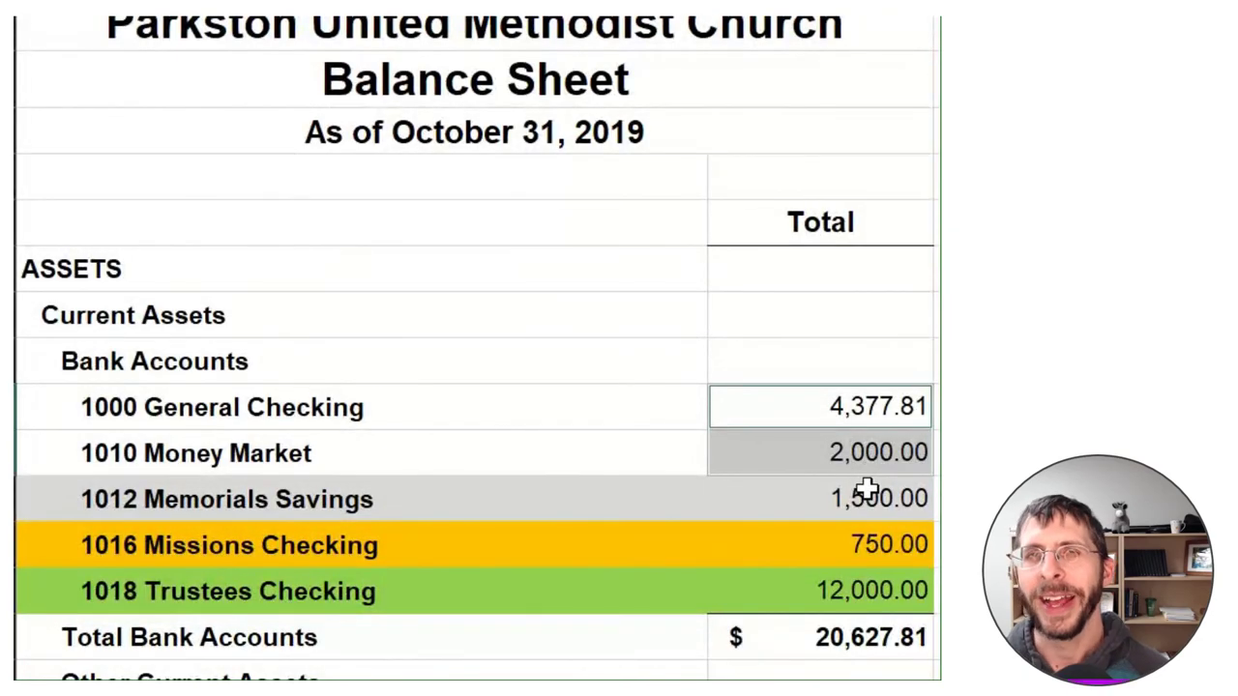
scroll(864, 492, "down", 1)
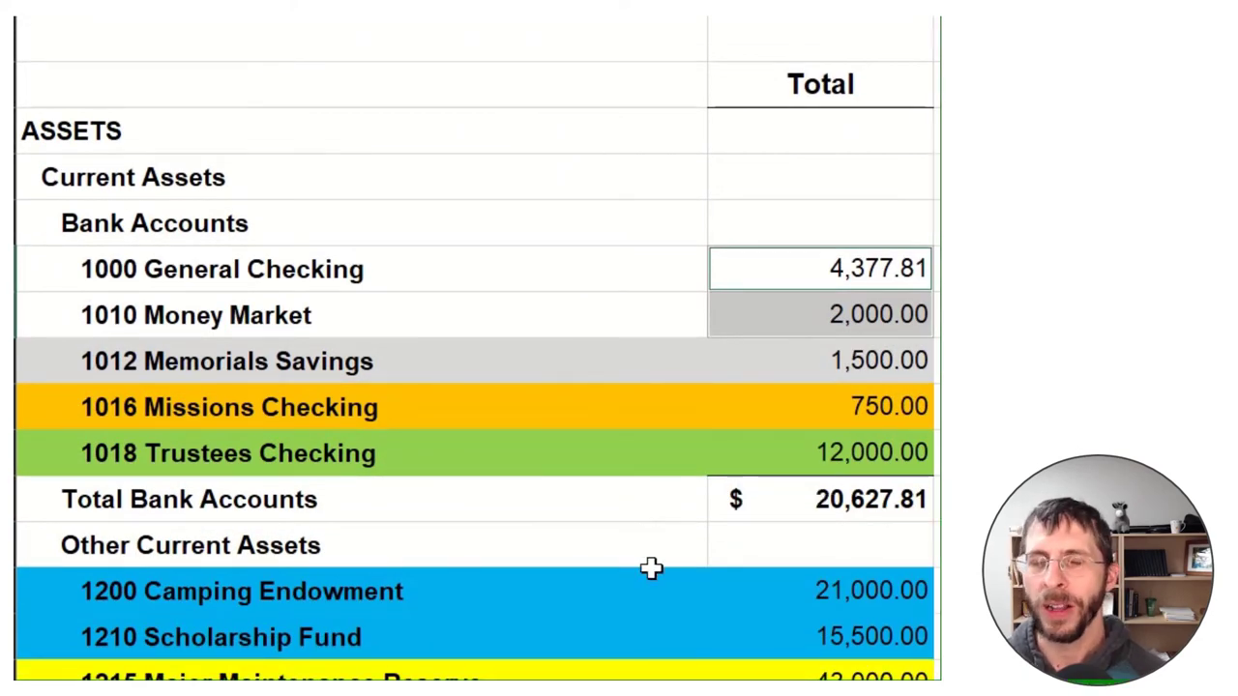
scroll(651, 569, "down", 1)
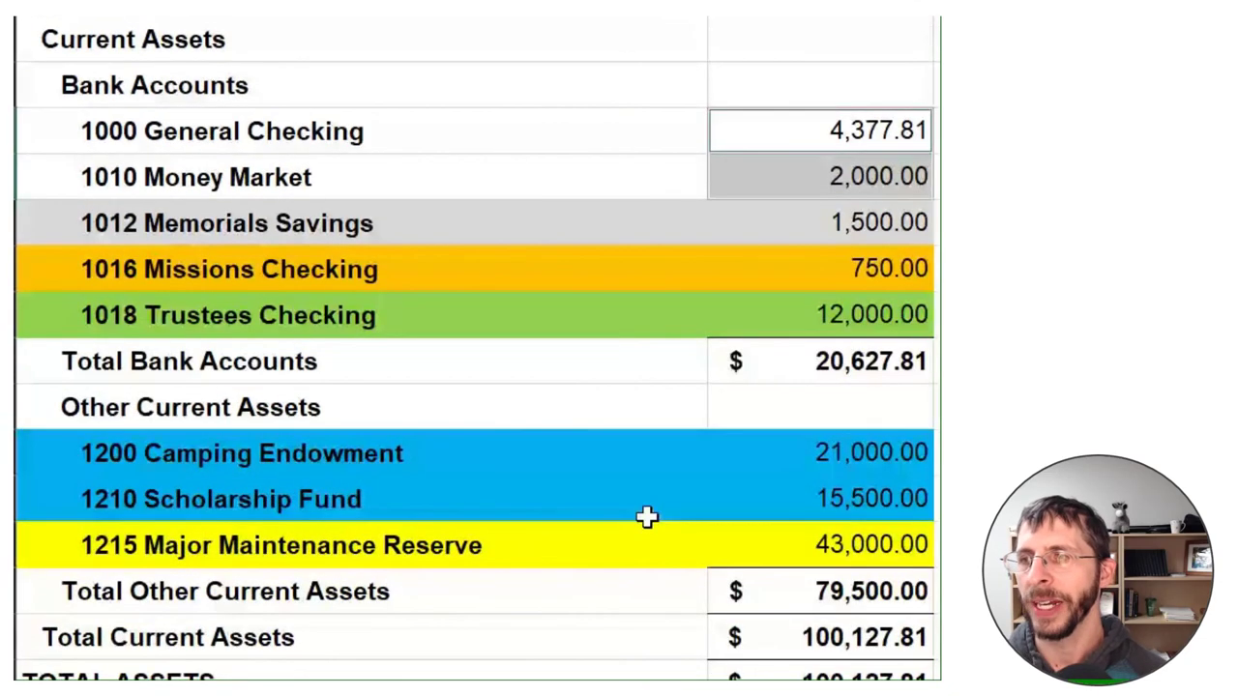
scroll(644, 517, "down", 5)
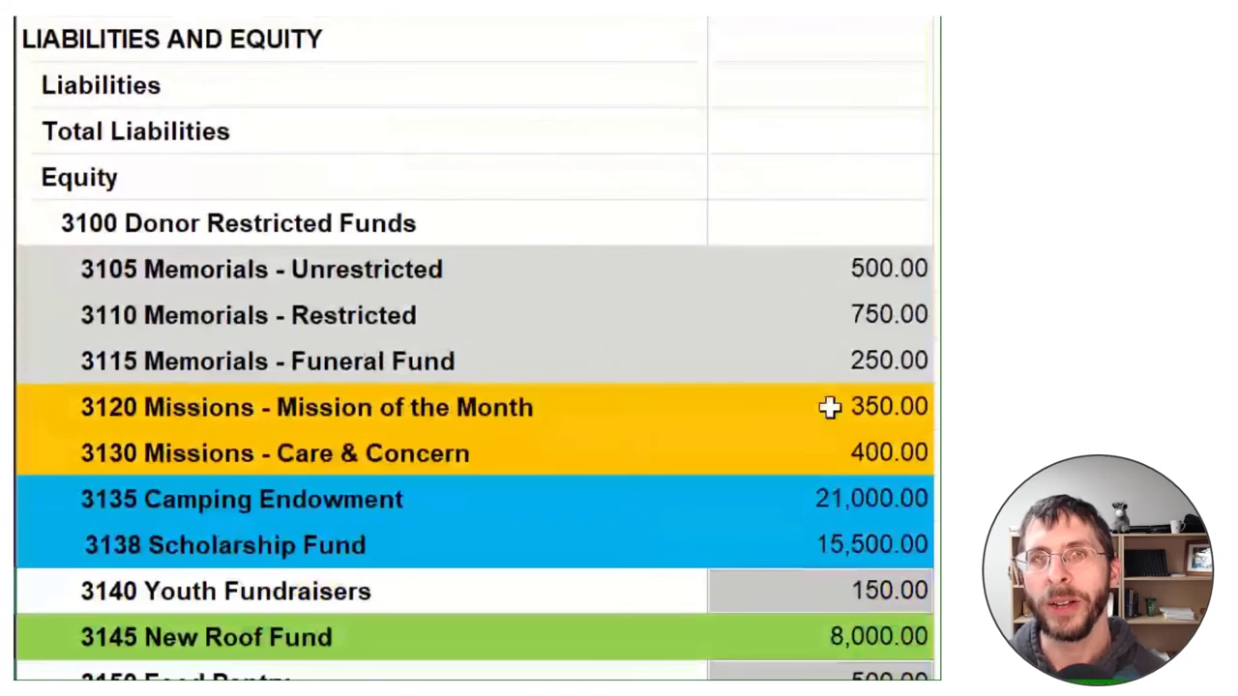
scroll(663, 567, "down", 2)
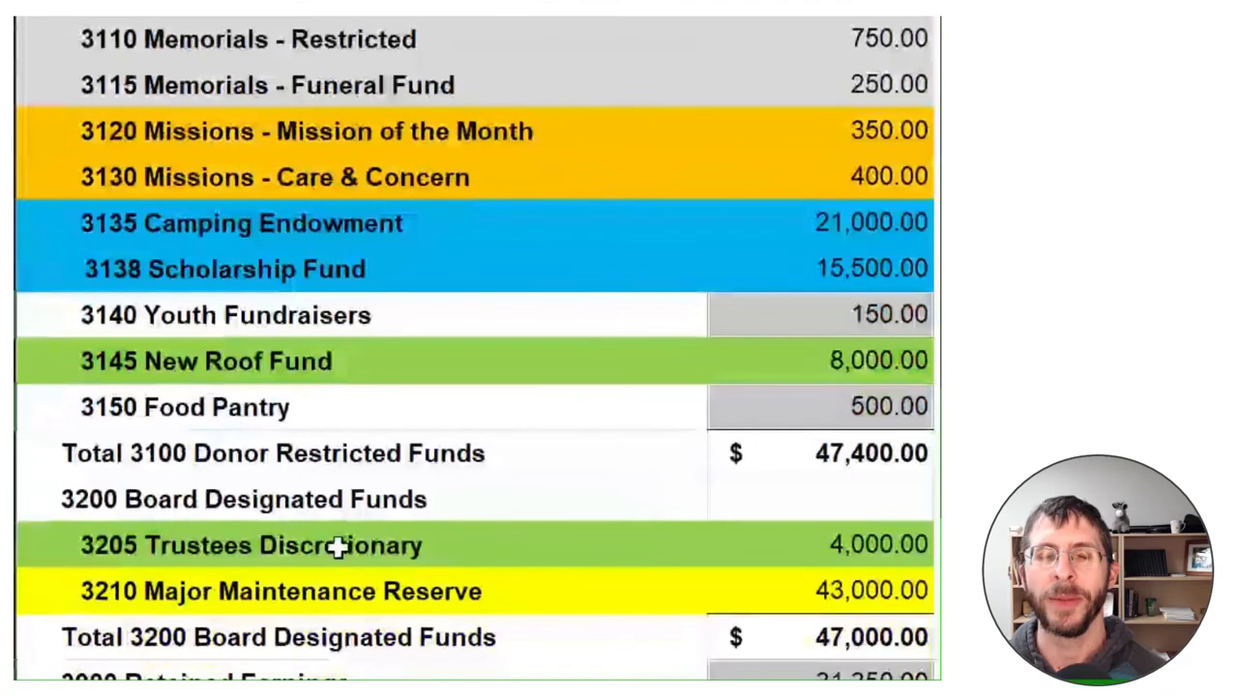
scroll(85, 501, "down", 1)
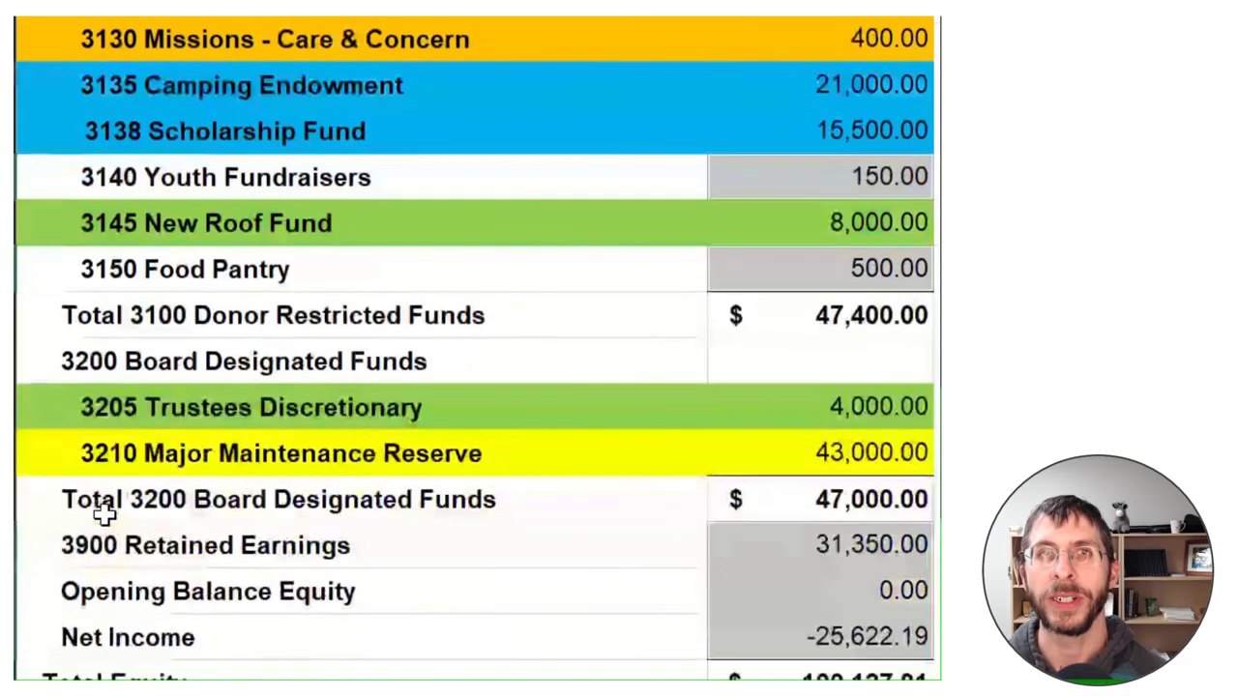
Insert a blank row above 3900 Retained Earnings and paste the Retained Earnings label into it.
left_click(29, 546)
right_click(39, 547)
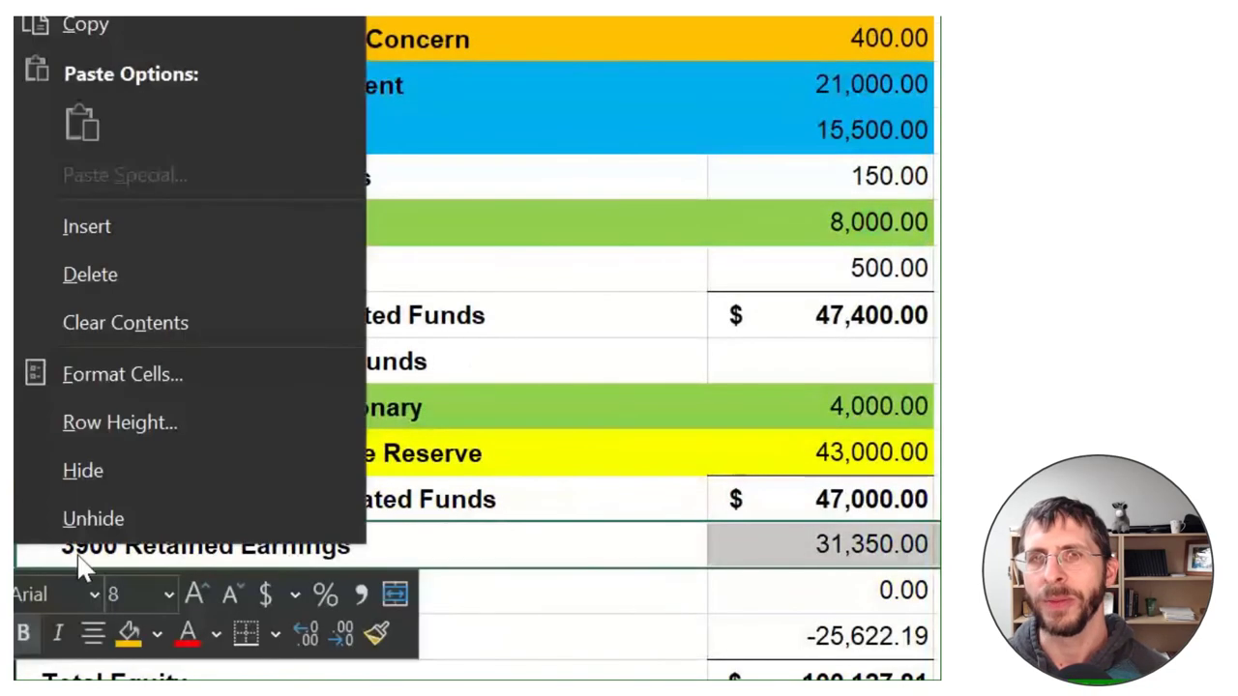
left_click(133, 226)
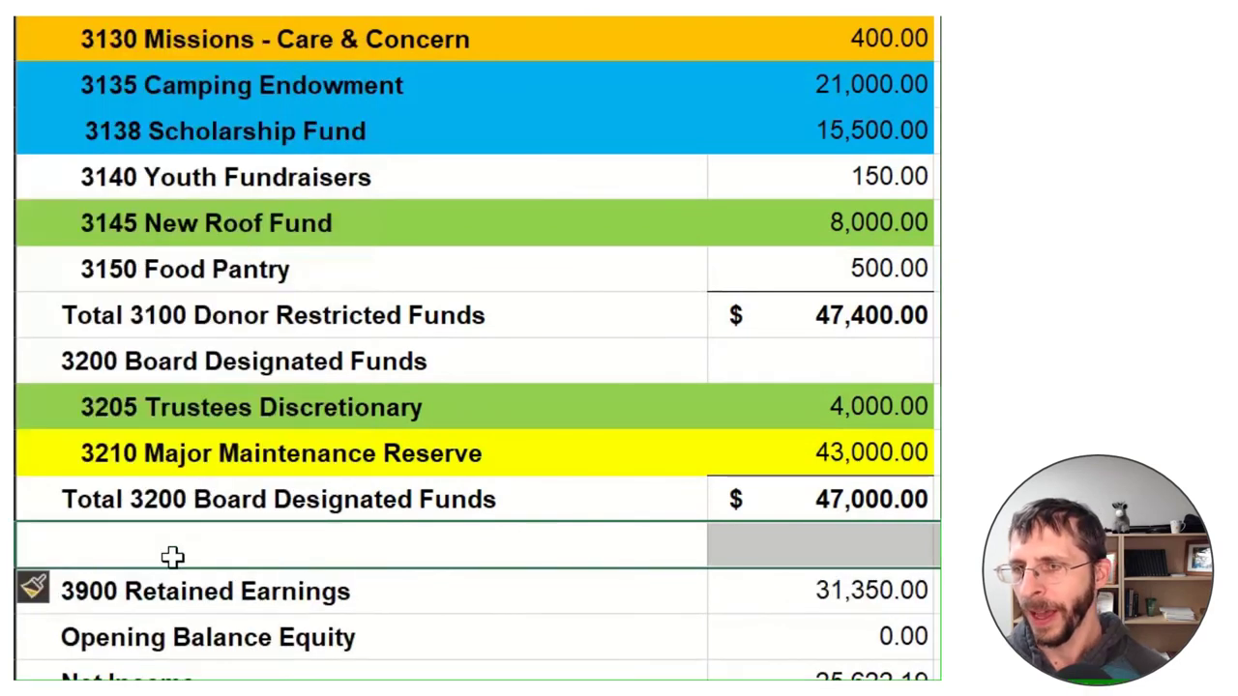
left_click(172, 556)
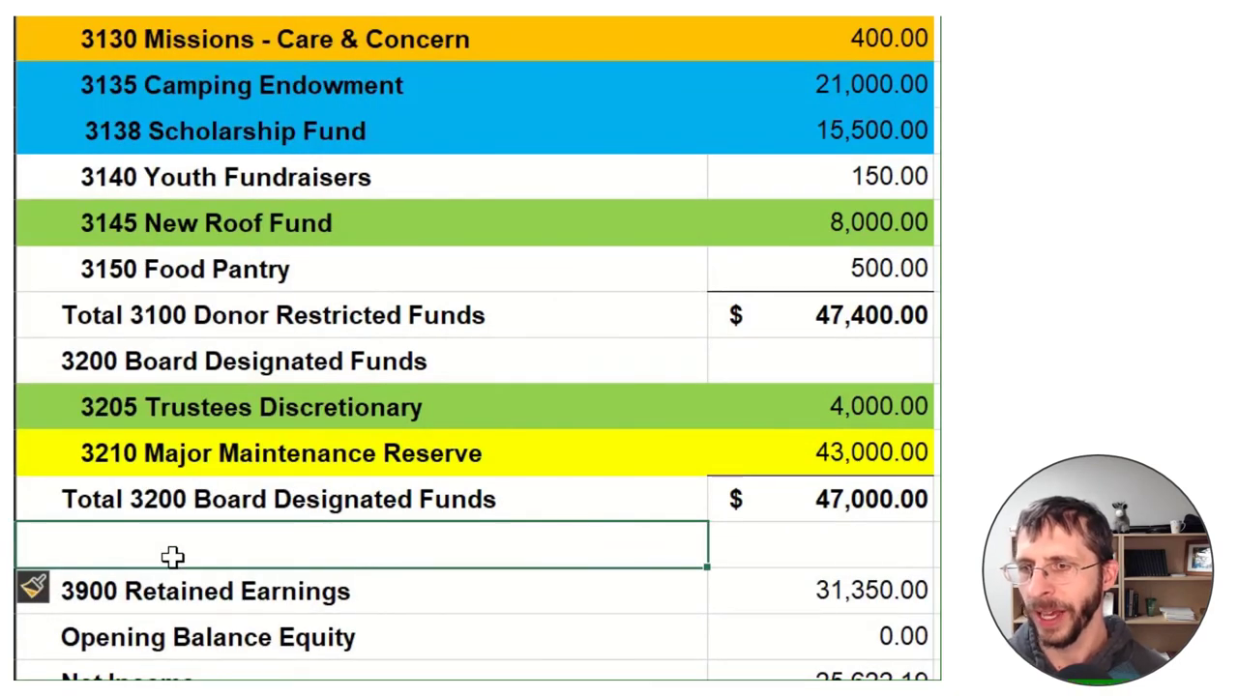
key("Down")
key("ctrl+c")
key("Up")
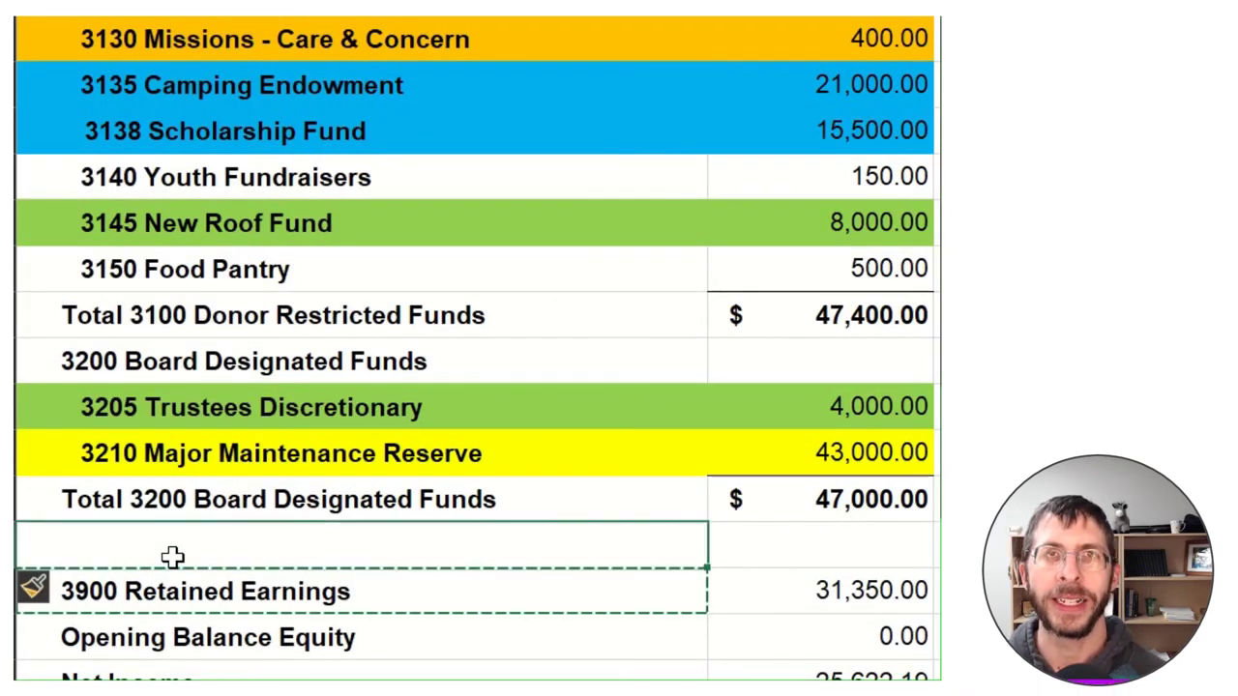
key("ctrl+v")
Edit the copied label to read 3800 Investment in Capital Assets.
type("38")
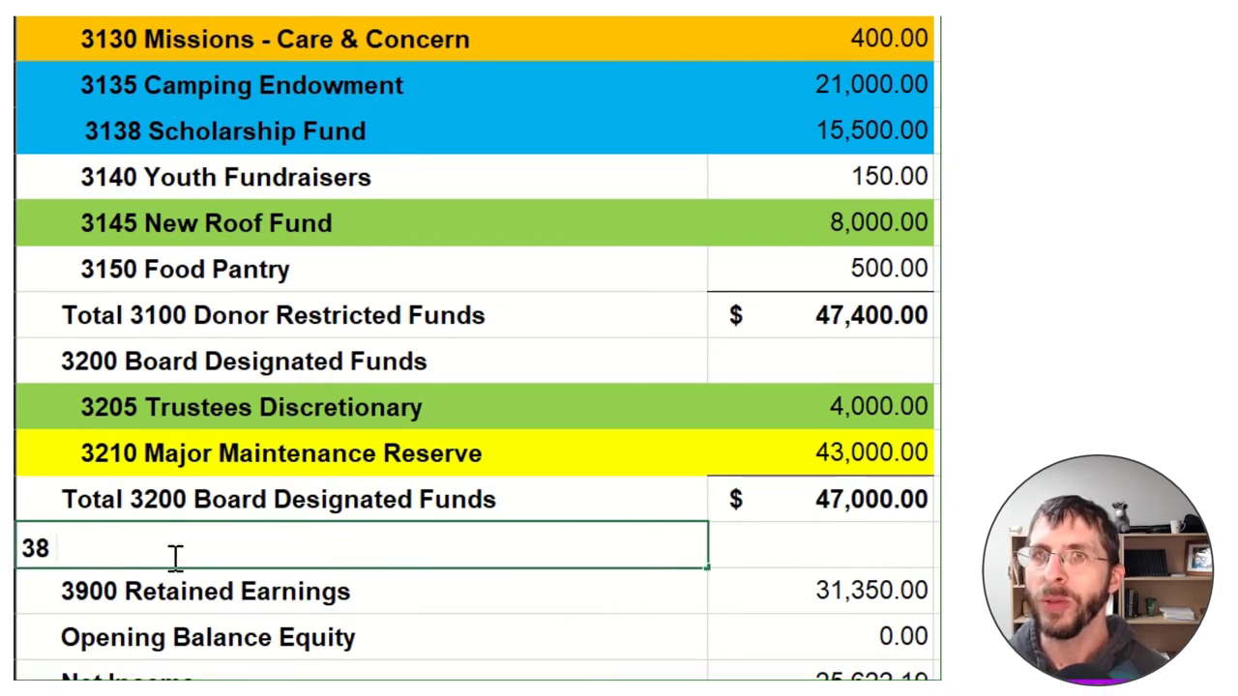
key("Escape")
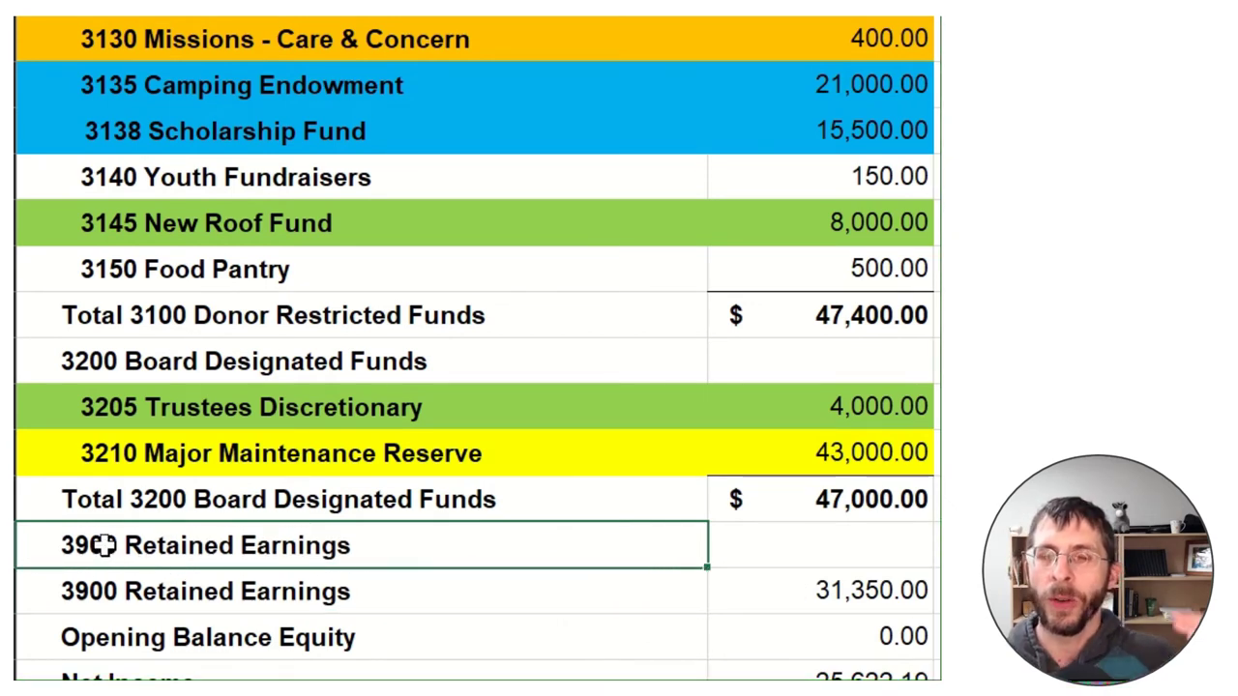
key("BackSpace")
type("8")
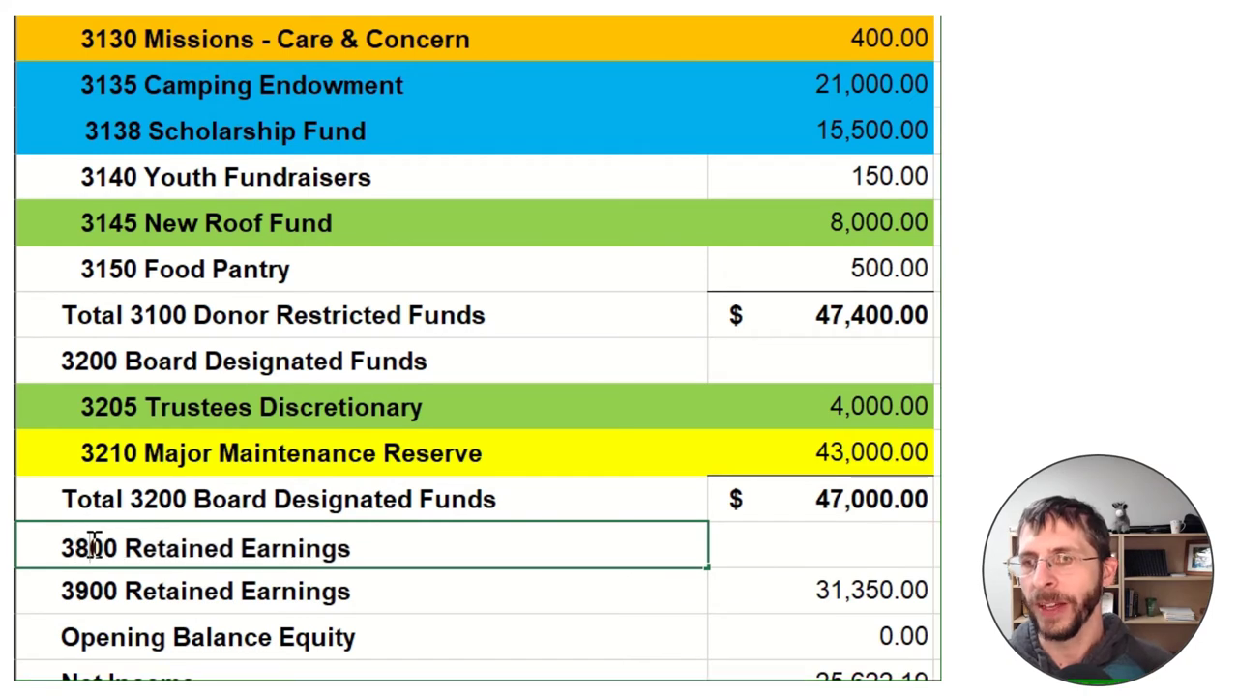
left_click_drag(354, 547, 130, 539)
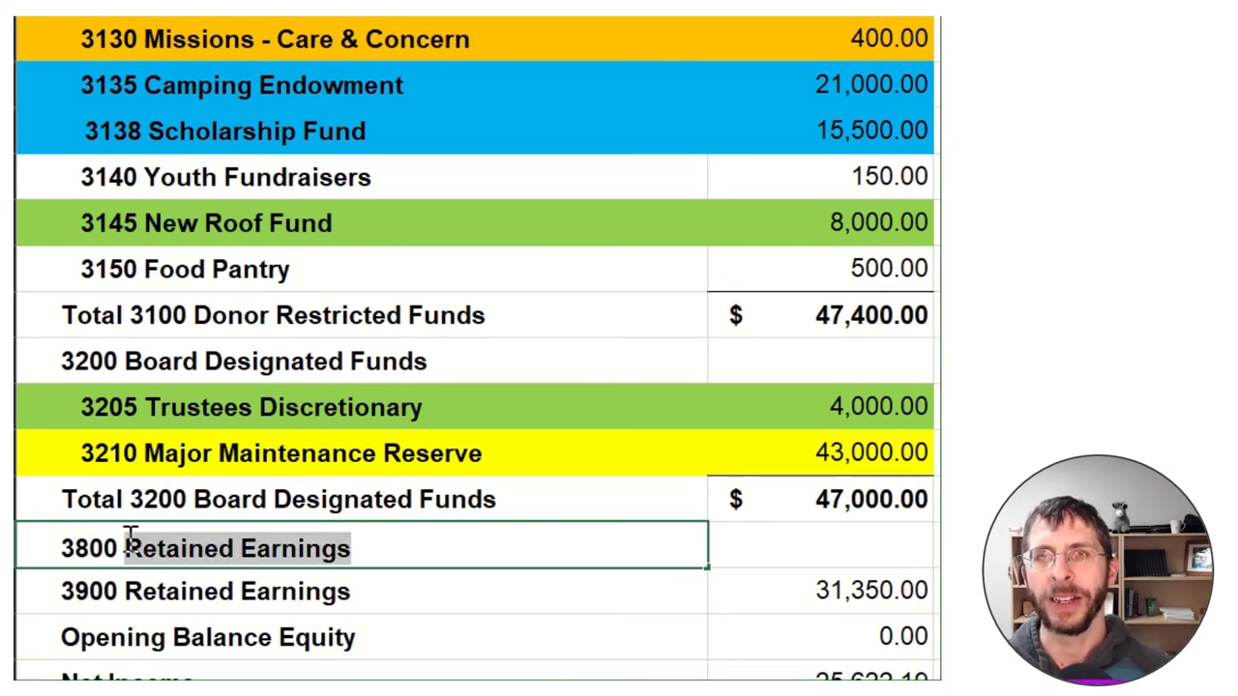
type("Invest")
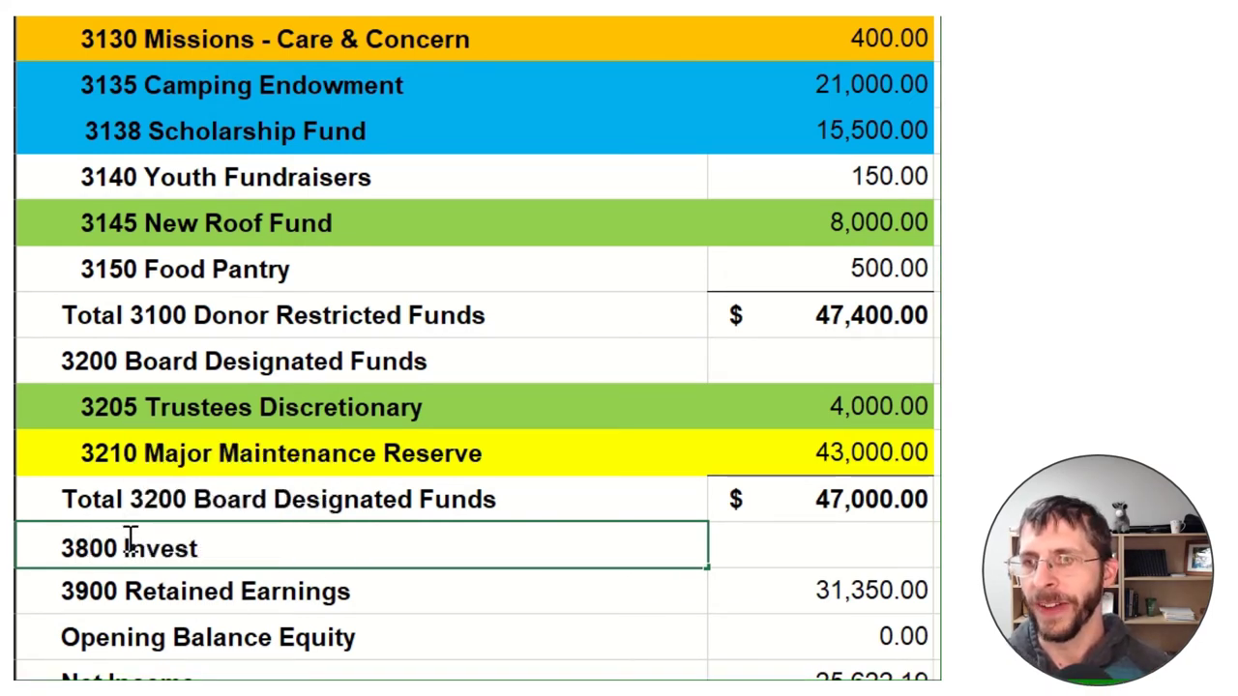
type("ment in C")
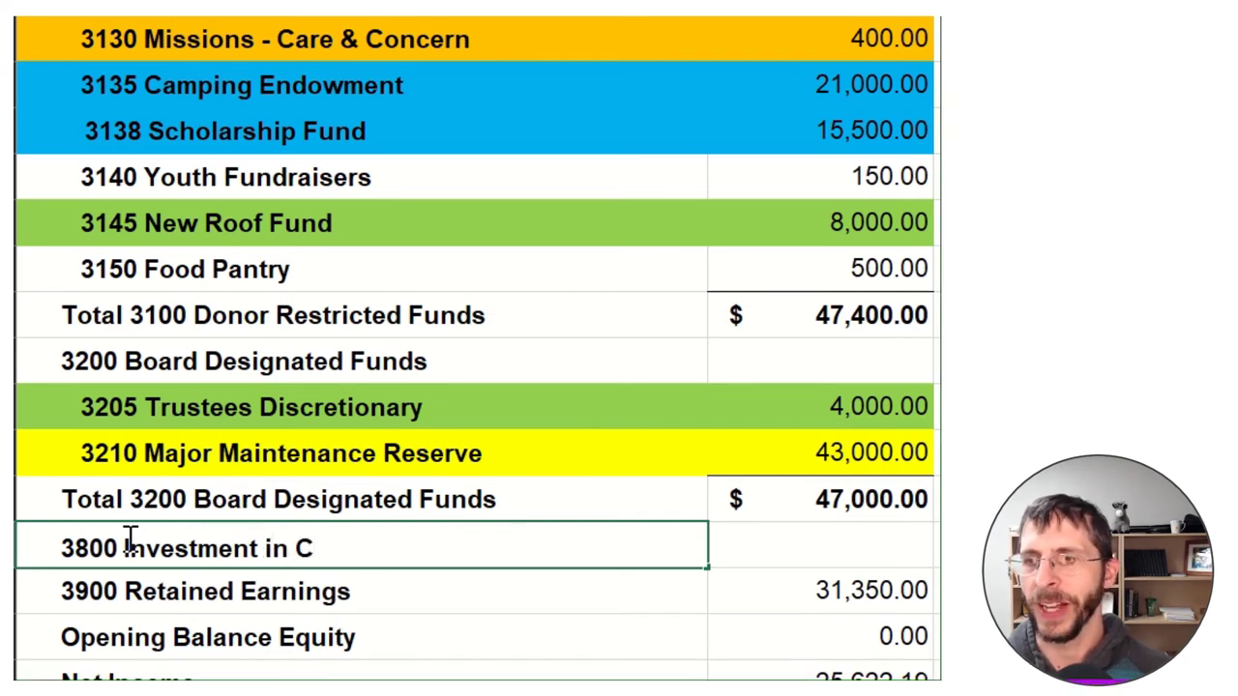
type("apital Assets")
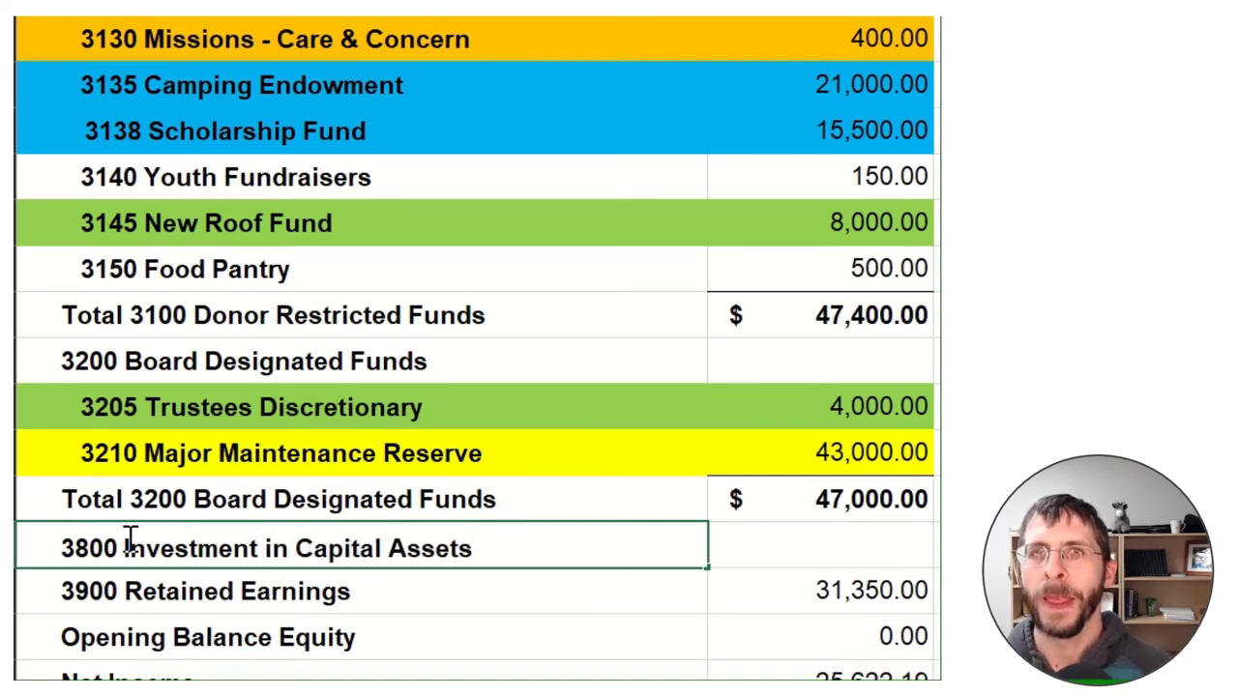
key("Return")
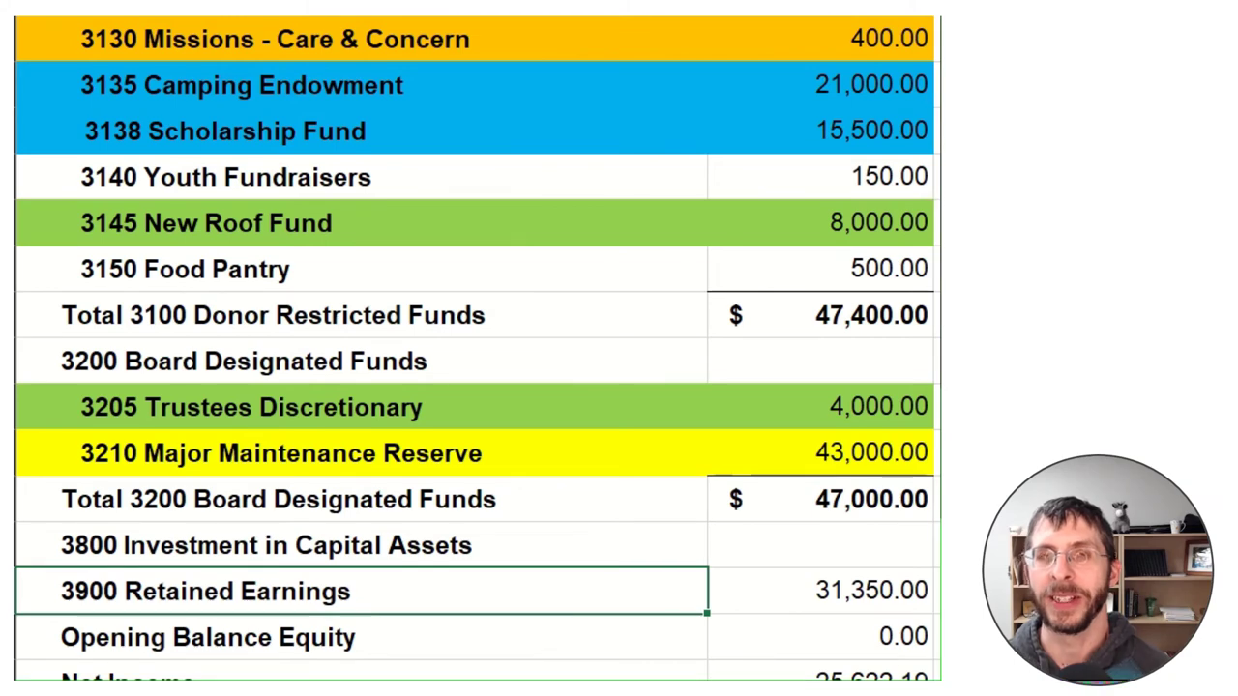
scroll(877, 548, "down", 1)
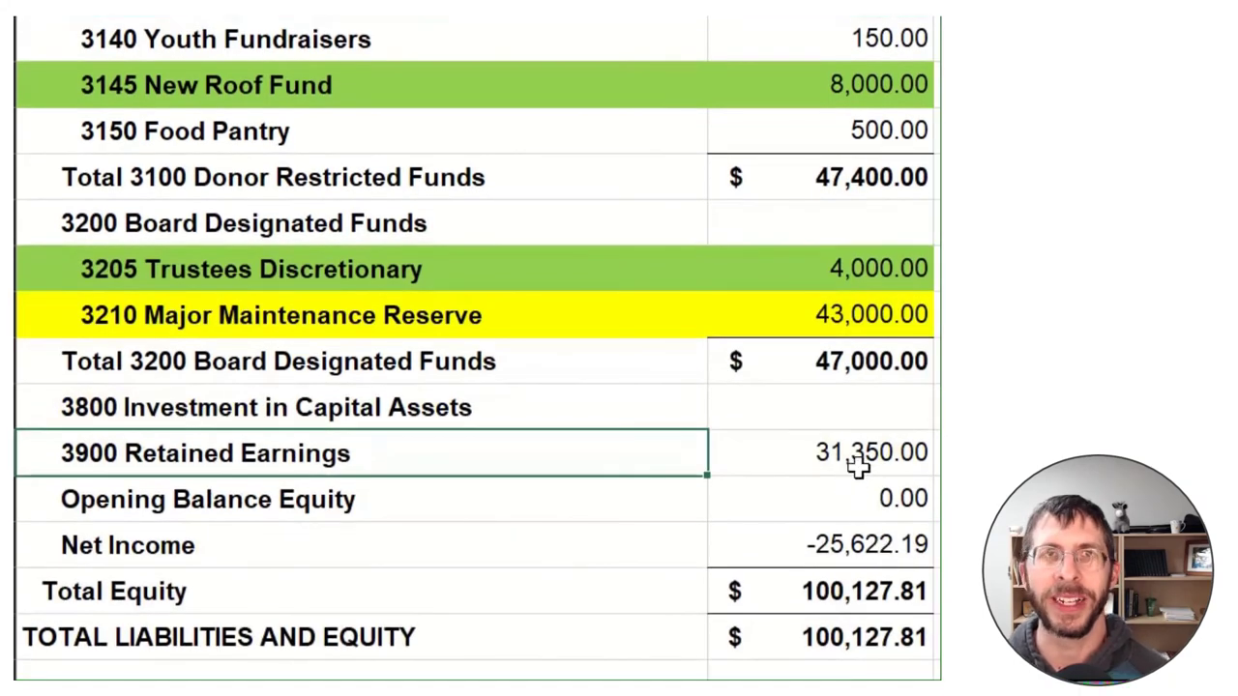